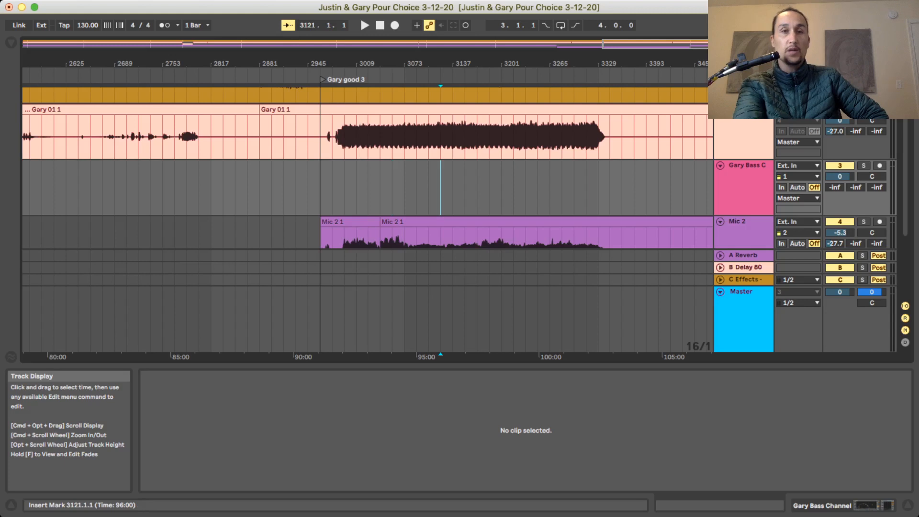
Insert two new audio tracks directly below the V1 track.
{"action": "scroll", "coordinate": [265, 156], "scroll_direction": "up", "scroll_amount": 2}
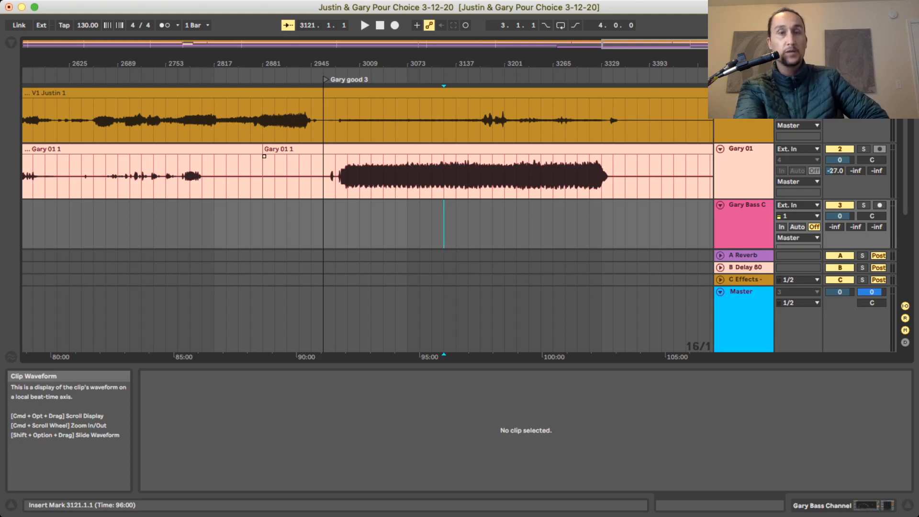
{"action": "left_click", "coordinate": [419, 177]}
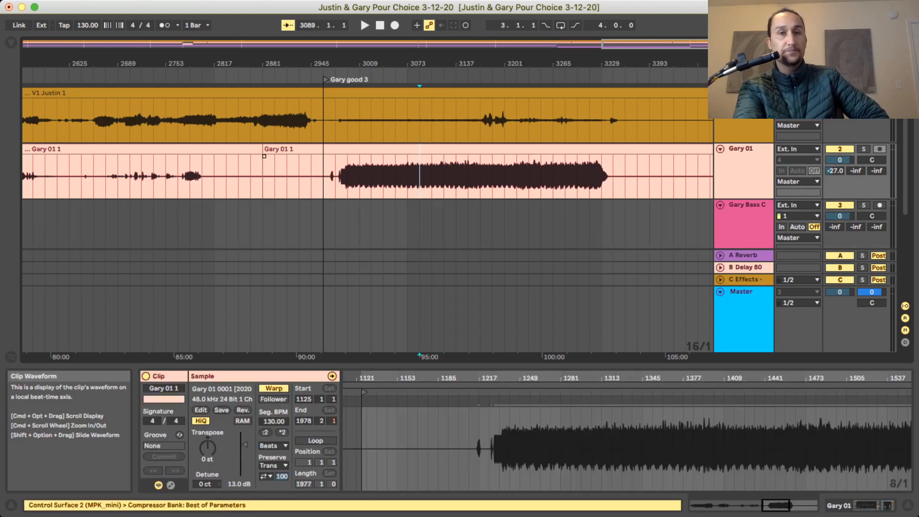
{"action": "scroll", "coordinate": [420, 176], "scroll_direction": "right", "scroll_amount": 1}
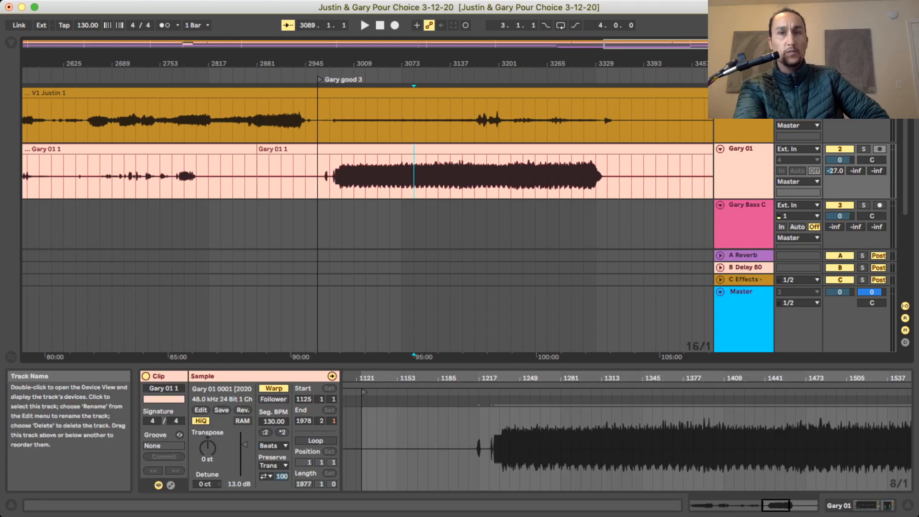
{"action": "left_click", "coordinate": [743, 125]}
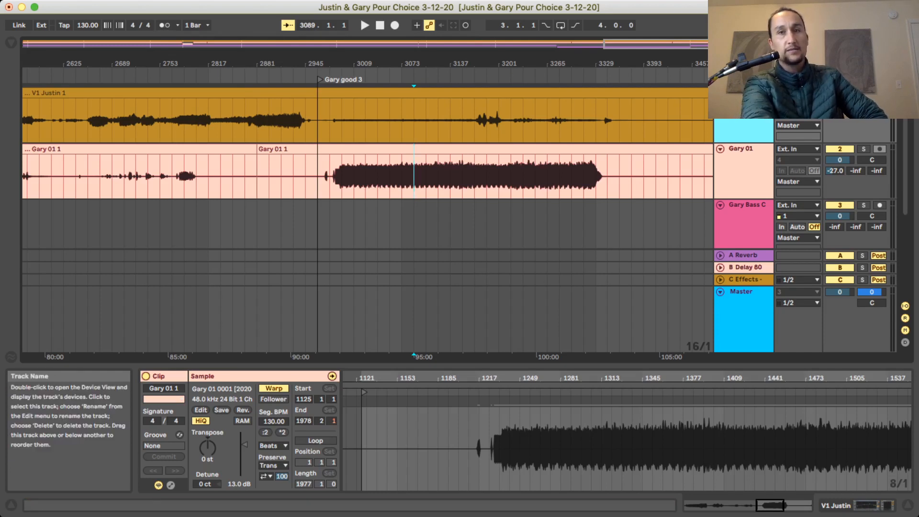
{"action": "key", "text": "super+t"}
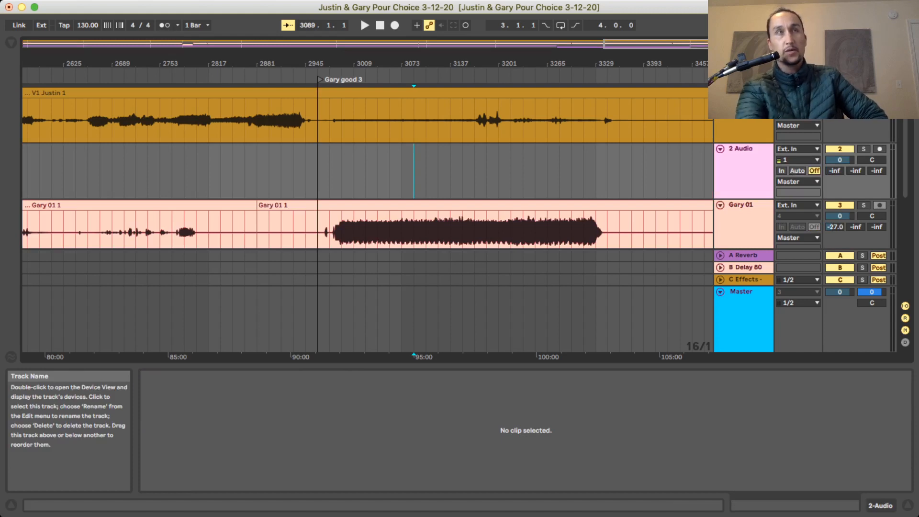
{"action": "key", "text": "super+t"}
Rename the second of the new audio tracks with the performer's first name.
{"action": "left_click", "coordinate": [743, 143]}
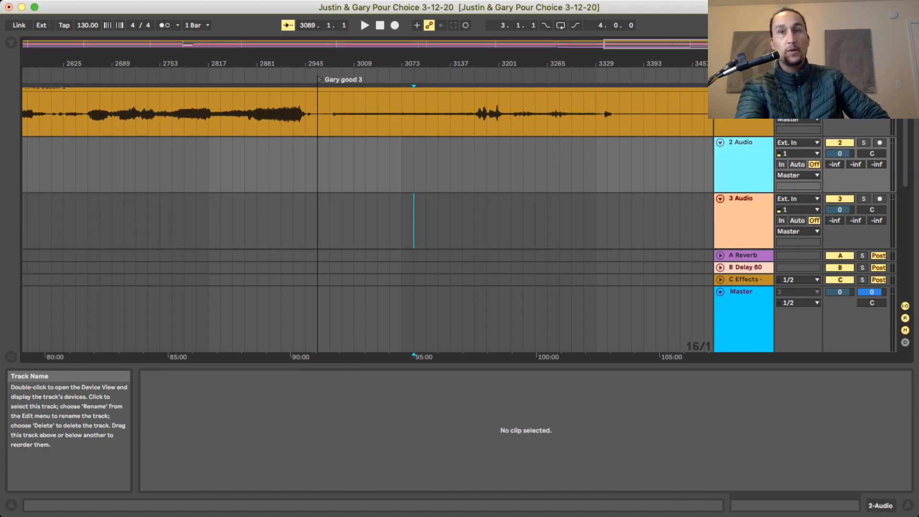
{"action": "left_click", "coordinate": [743, 198]}
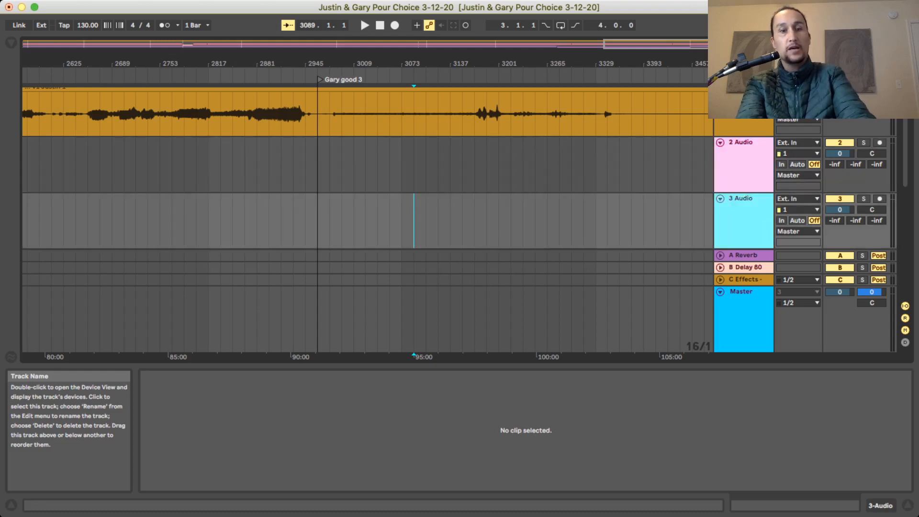
{"action": "key", "text": "super+r"}
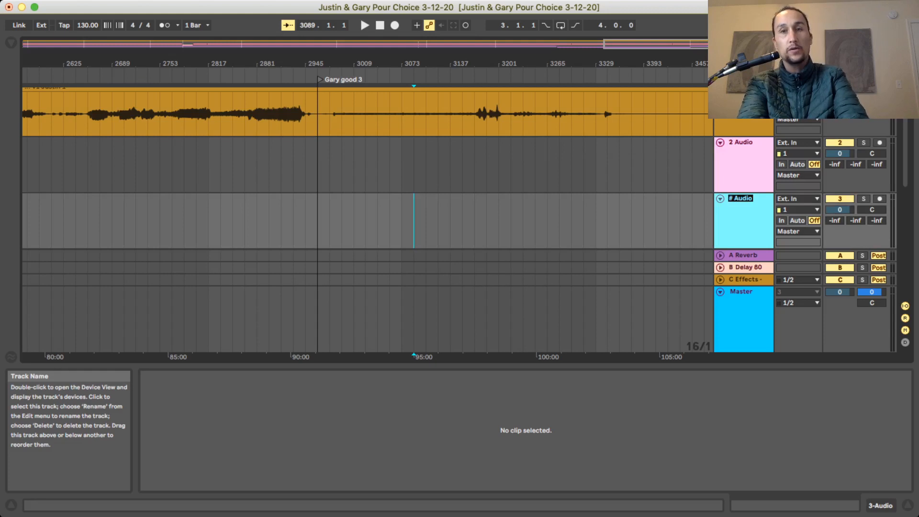
{"action": "key", "text": "Return"}
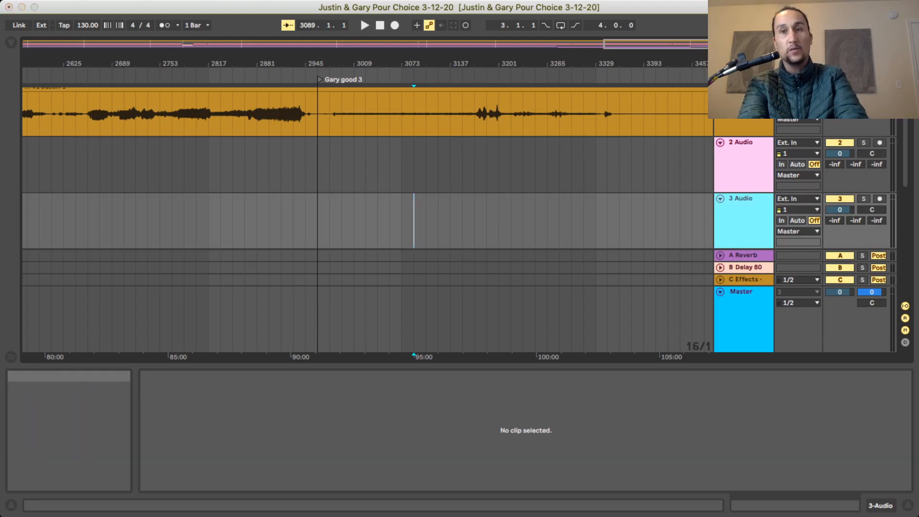
{"action": "key", "text": "super+r"}
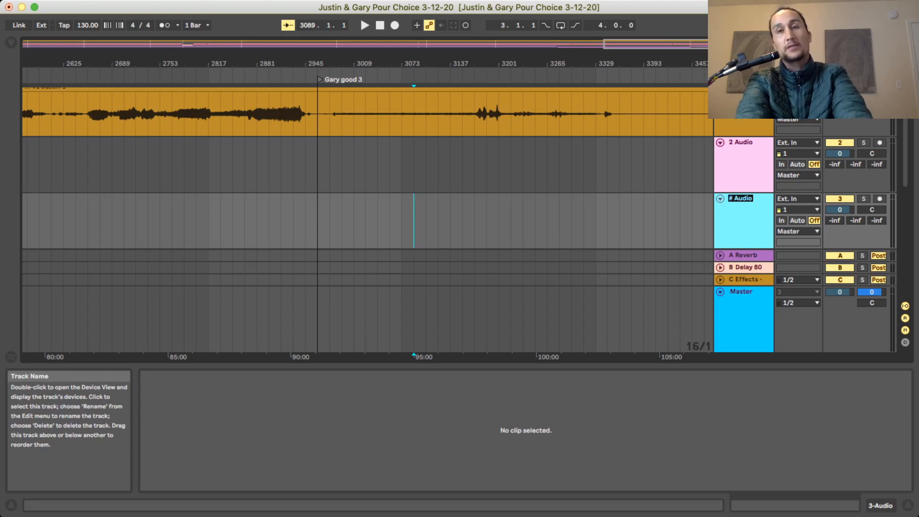
{"action": "type", "text": "Gary"}
{"action": "key", "text": "Return"}
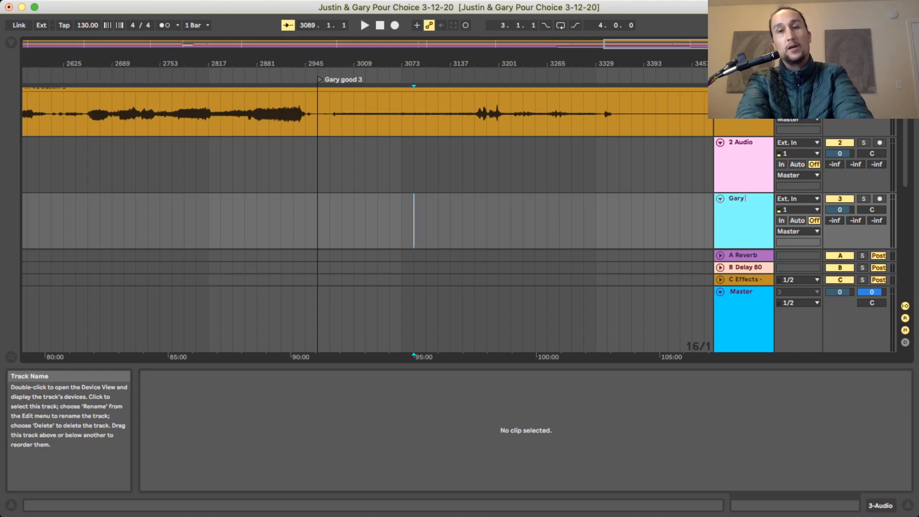
{"action": "key", "text": "Return"}
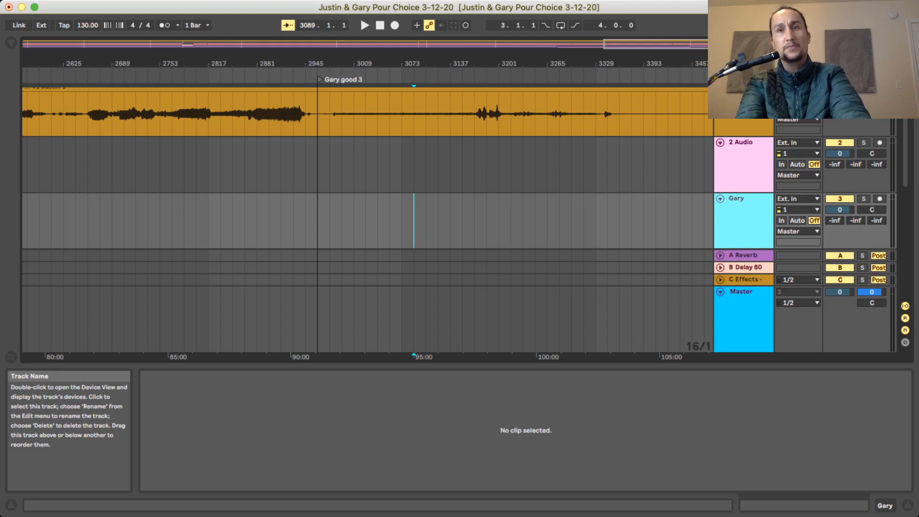
Delete both newly added audio tracks.
{"action": "key", "text": "Delete"}
{"action": "left_click", "coordinate": [744, 143]}
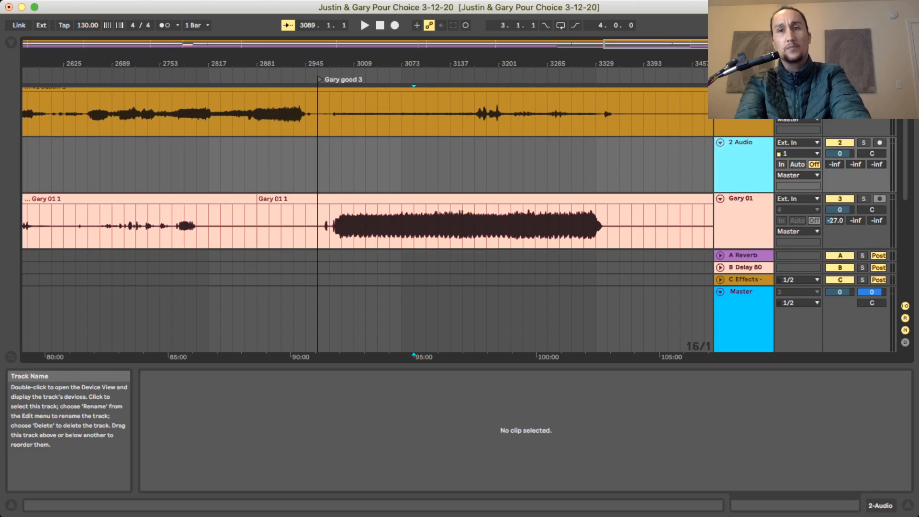
{"action": "key", "text": "Delete"}
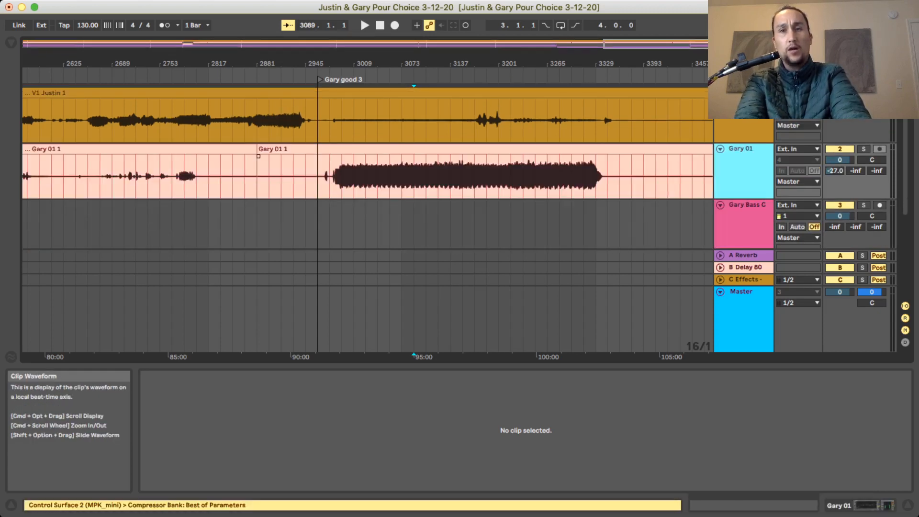
Examine the recorded clips on the second, Mic 2 and V2 tracks after the last song locator, around bars 3073 to 3153.
{"action": "left_click", "coordinate": [401, 172]}
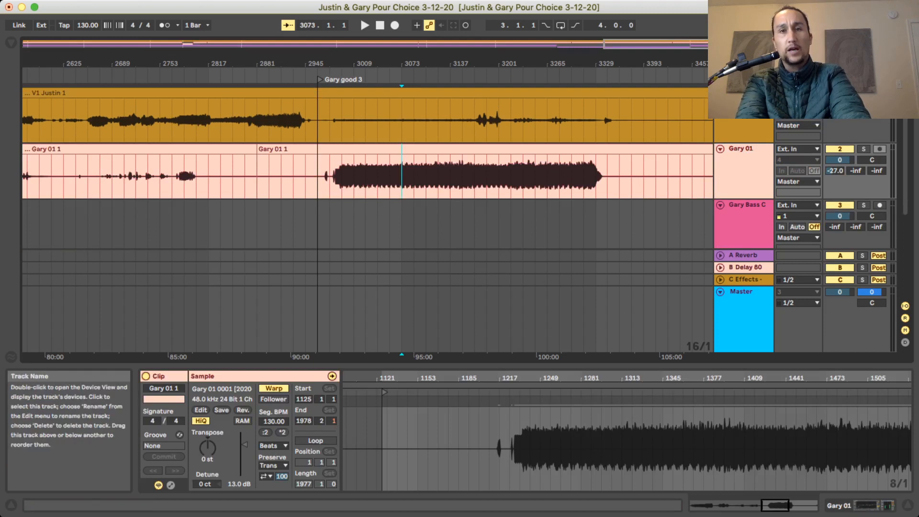
{"action": "left_click", "coordinate": [547, 172]}
{"action": "left_click", "coordinate": [438, 172]}
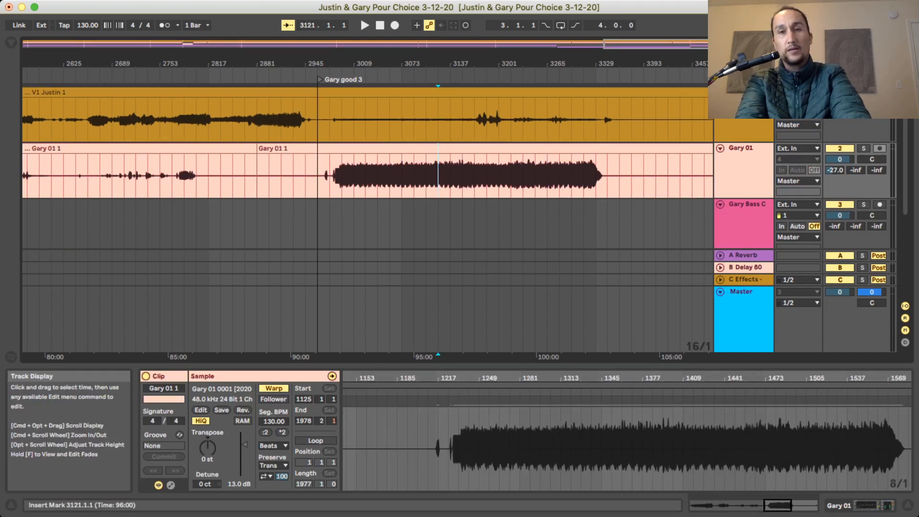
{"action": "scroll", "coordinate": [364, 211], "scroll_direction": "down", "scroll_amount": 5}
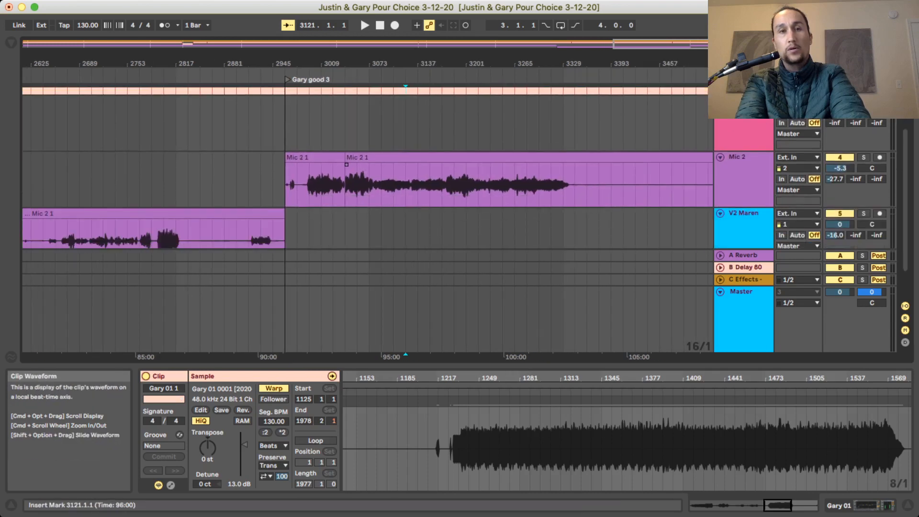
{"action": "scroll", "coordinate": [364, 211], "scroll_direction": "down", "scroll_amount": 3}
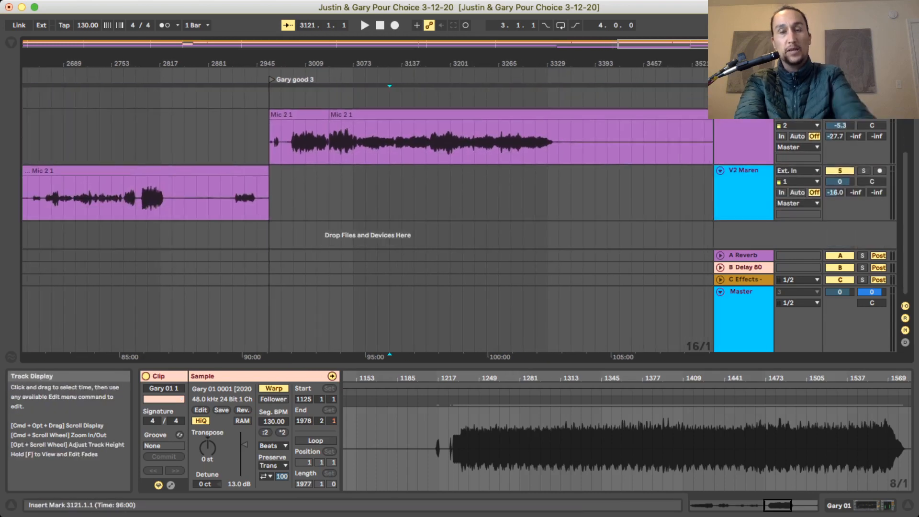
{"action": "scroll", "coordinate": [364, 211], "scroll_direction": "up", "scroll_amount": 7}
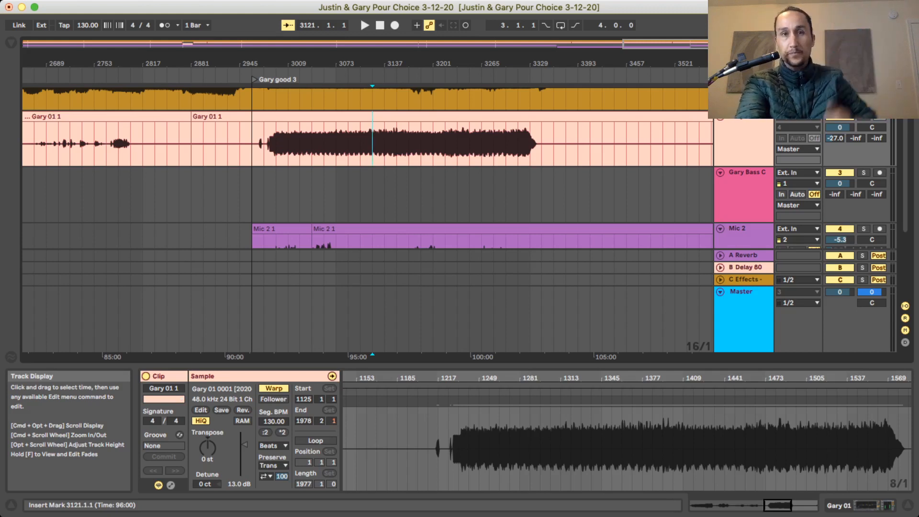
{"action": "key", "text": "Right"}
{"action": "key", "text": "Right"}
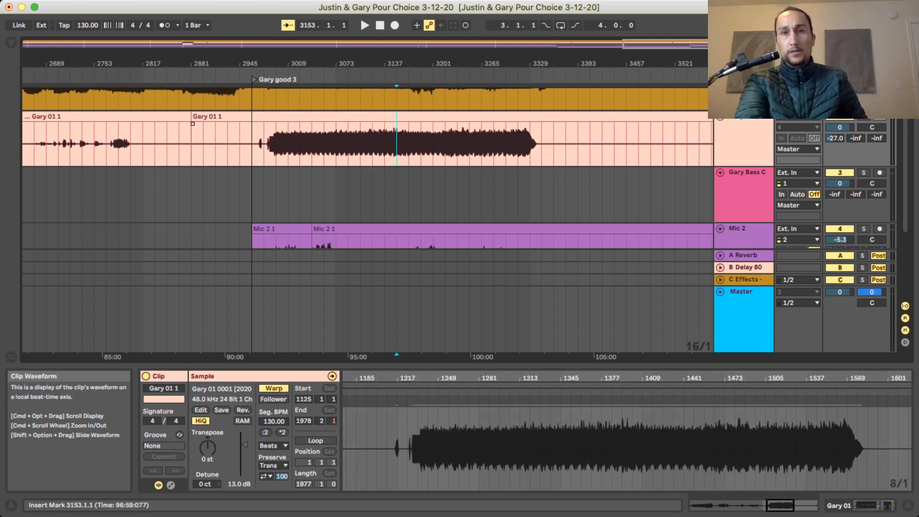
{"action": "scroll", "coordinate": [364, 213], "scroll_direction": "up", "scroll_amount": 2}
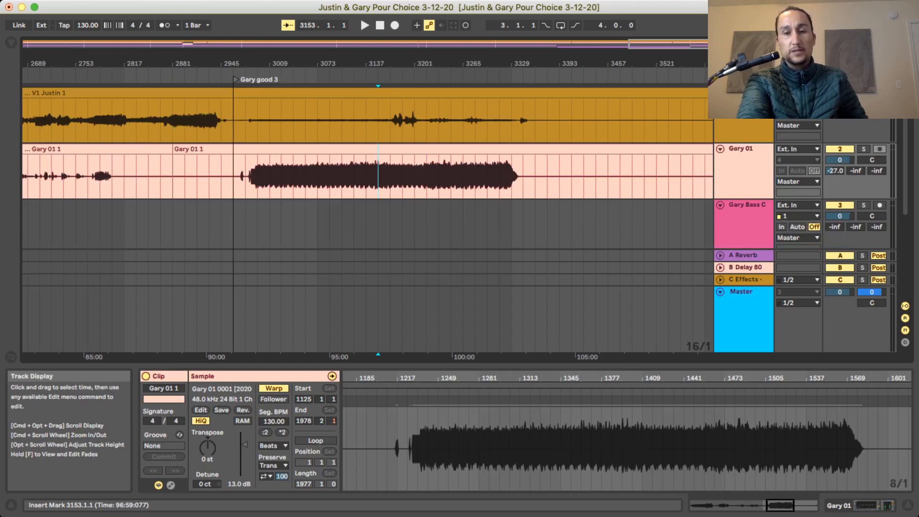
{"action": "key", "text": "super+Tab"}
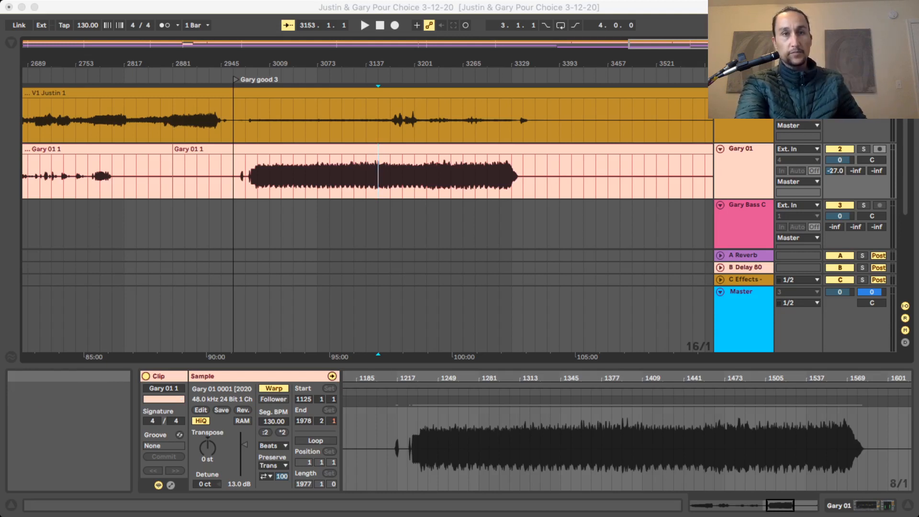
{"action": "left_click", "coordinate": [23, 86]}
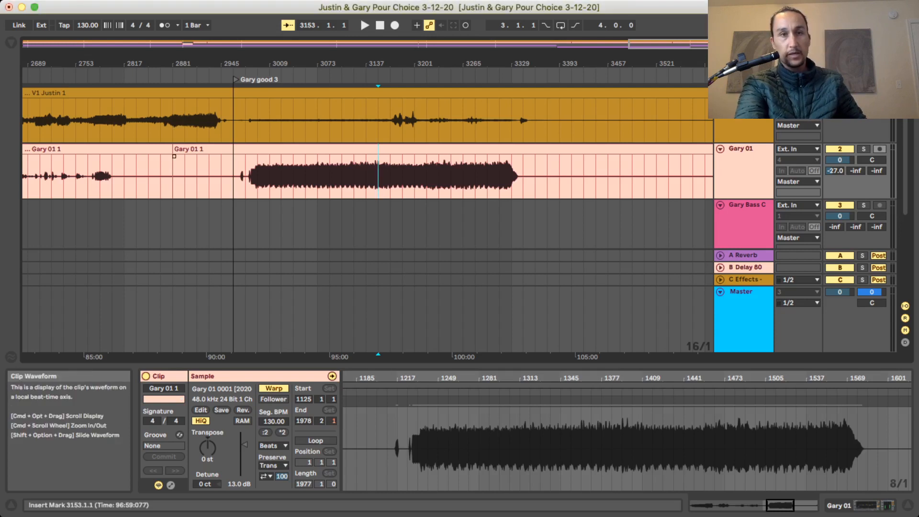
{"action": "left_click", "coordinate": [330, 176]}
{"action": "scroll", "coordinate": [330, 176], "scroll_direction": "left", "scroll_amount": 3}
{"action": "scroll", "coordinate": [383, 176], "scroll_direction": "left", "scroll_amount": 20}
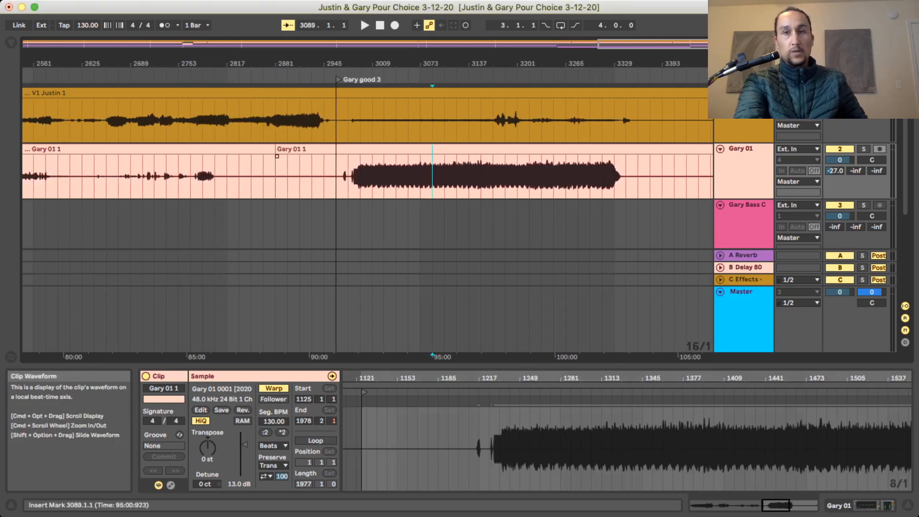
Start arrangement recording from 1.1.1 at the beginning of the V1 track's first clip and stop it in bar 3.
{"action": "left_click", "coordinate": [741, 147]}
{"action": "scroll", "coordinate": [741, 149], "scroll_direction": "up", "scroll_amount": 1}
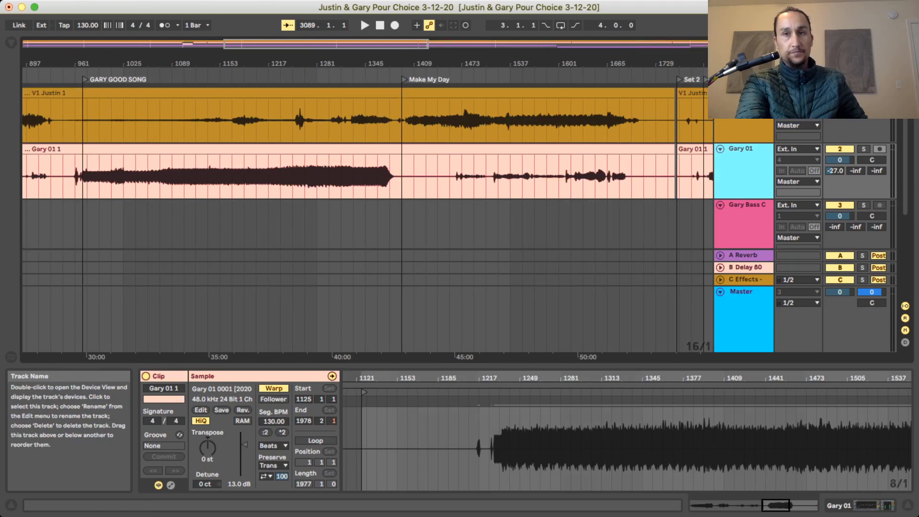
{"action": "left_click", "coordinate": [744, 129]}
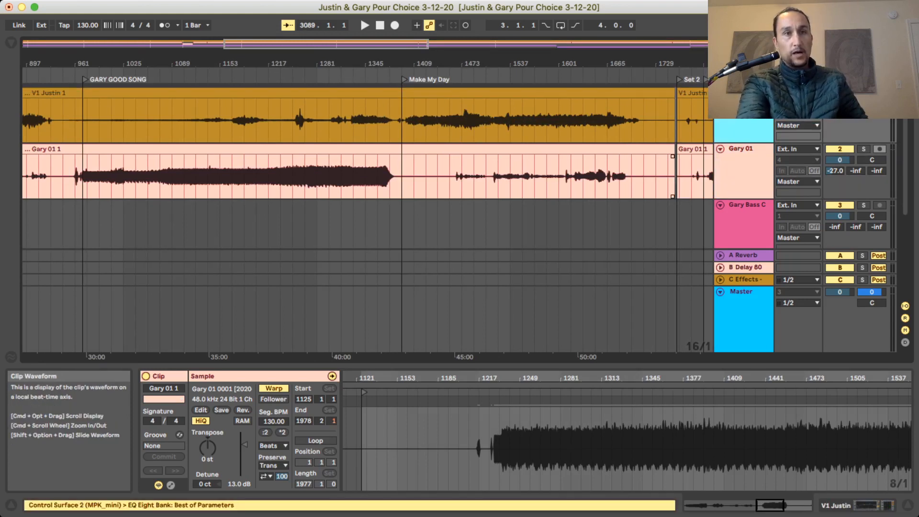
{"action": "scroll", "coordinate": [383, 177], "scroll_direction": "left", "scroll_amount": 15}
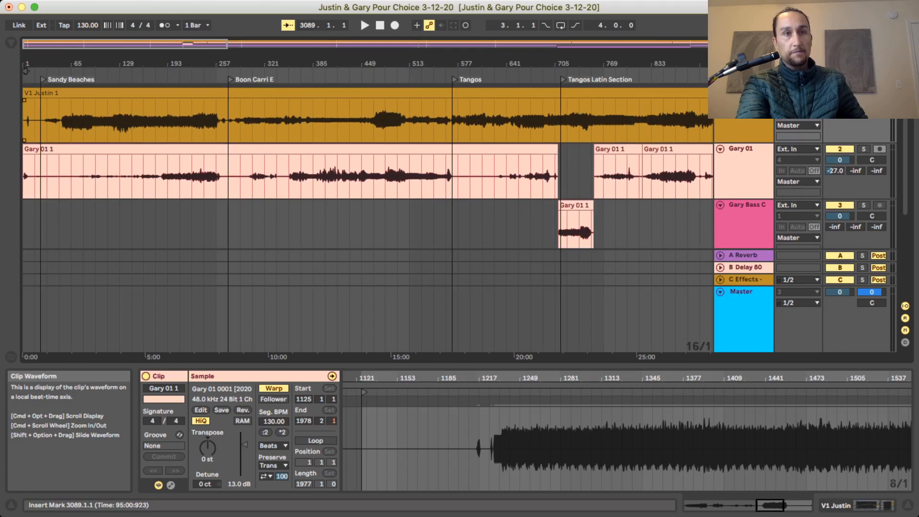
{"action": "left_click", "coordinate": [35, 121]}
{"action": "left_click", "coordinate": [24, 120]}
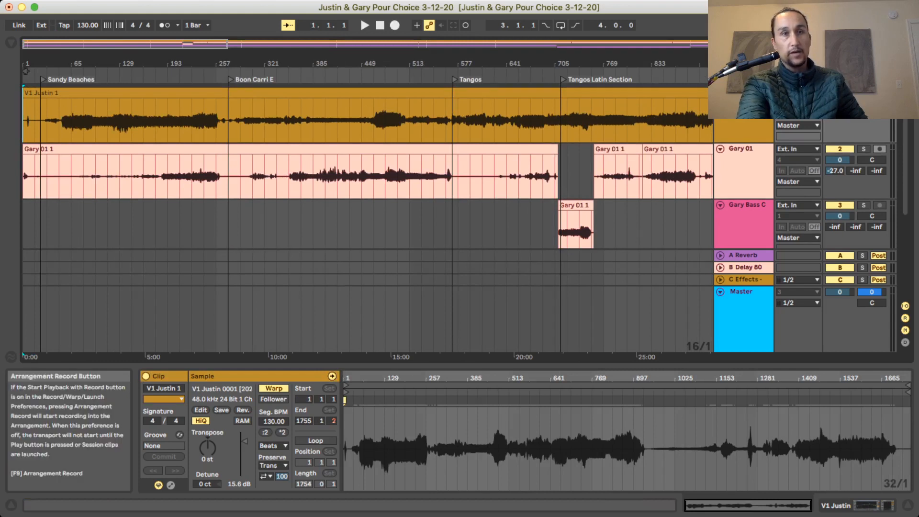
{"action": "left_click", "coordinate": [395, 25]}
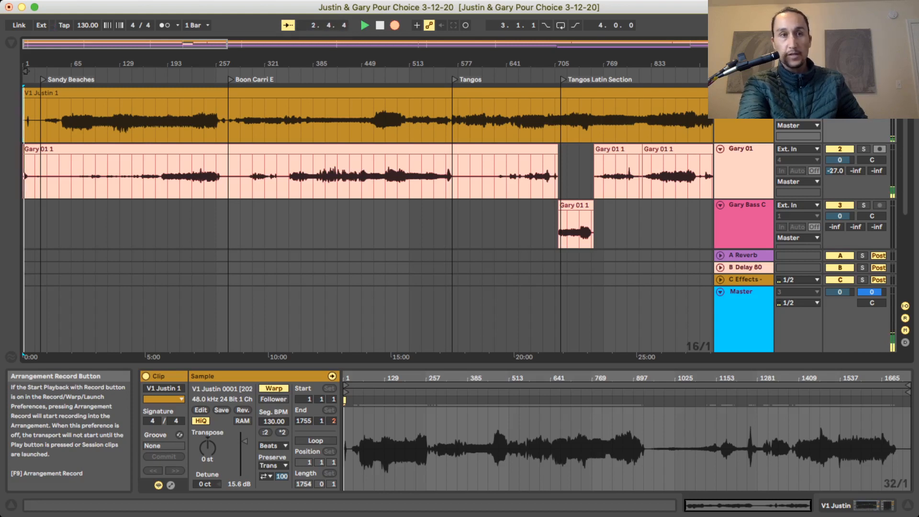
{"action": "key", "text": "space"}
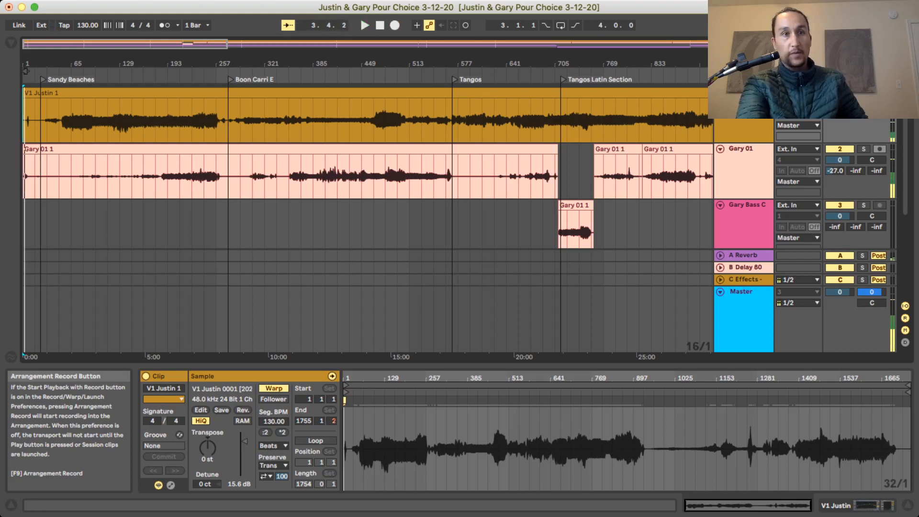
Examine the first-set clips across the tracks and place the insert marker at the end of the first V1 clip, just before Set 2.
{"action": "scroll", "coordinate": [368, 216], "scroll_direction": "down", "scroll_amount": 5}
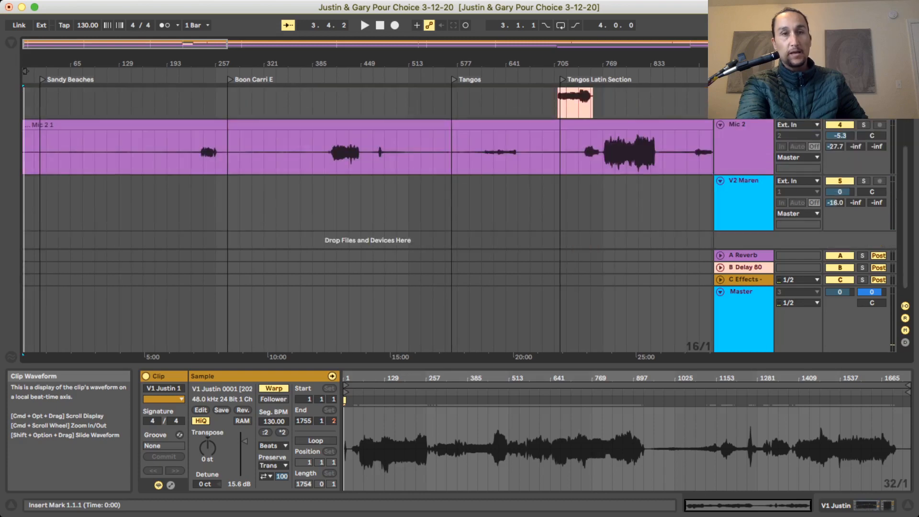
{"action": "scroll", "coordinate": [367, 215], "scroll_direction": "up", "scroll_amount": 5}
{"action": "scroll", "coordinate": [368, 215], "scroll_direction": "right", "scroll_amount": 1}
{"action": "key", "text": "Right"}
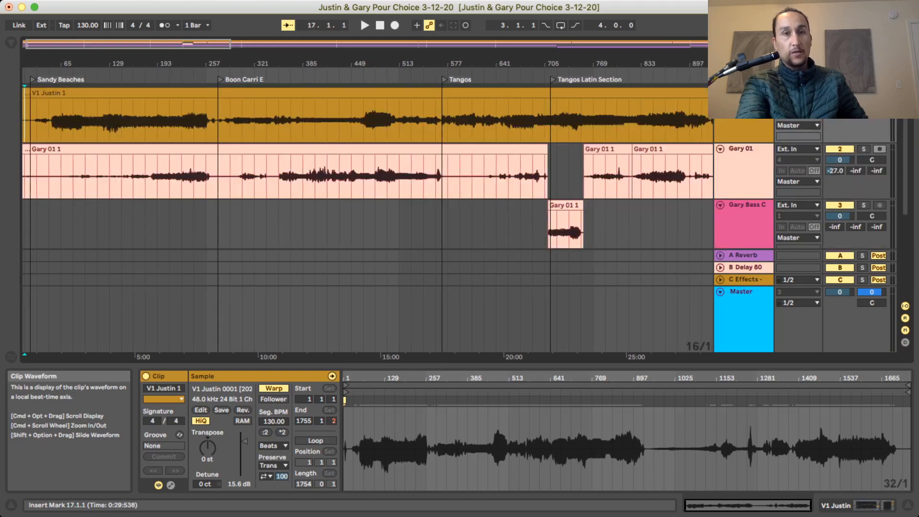
{"action": "scroll", "coordinate": [368, 215], "scroll_direction": "right", "scroll_amount": 1}
{"action": "scroll", "coordinate": [368, 215], "scroll_direction": "left", "scroll_amount": 2}
{"action": "scroll", "coordinate": [368, 215], "scroll_direction": "right", "scroll_amount": 15}
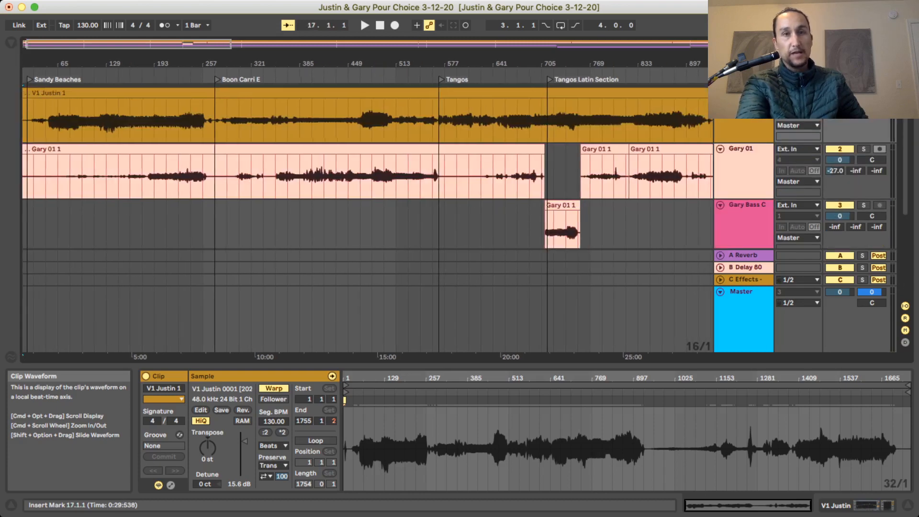
{"action": "scroll", "coordinate": [367, 215], "scroll_direction": "right", "scroll_amount": 20}
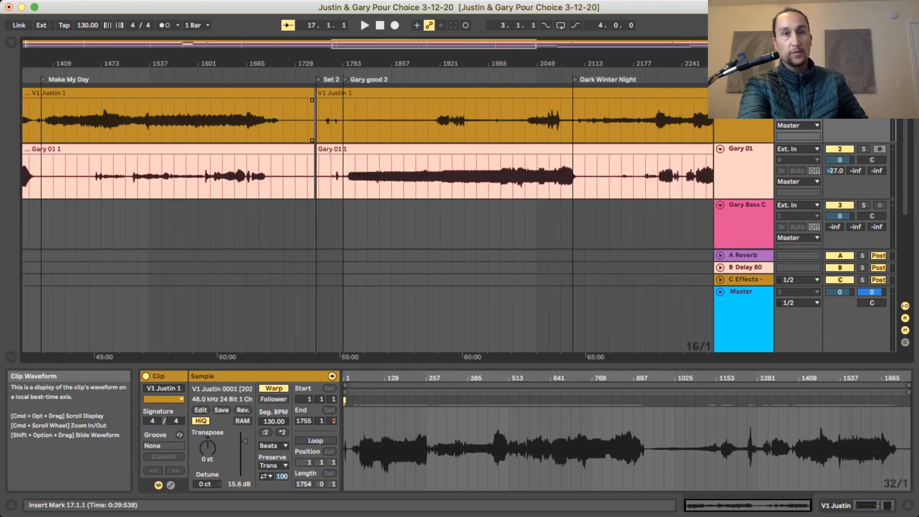
{"action": "left_click", "coordinate": [314, 120]}
{"action": "scroll", "coordinate": [314, 120], "scroll_direction": "left", "scroll_amount": 1}
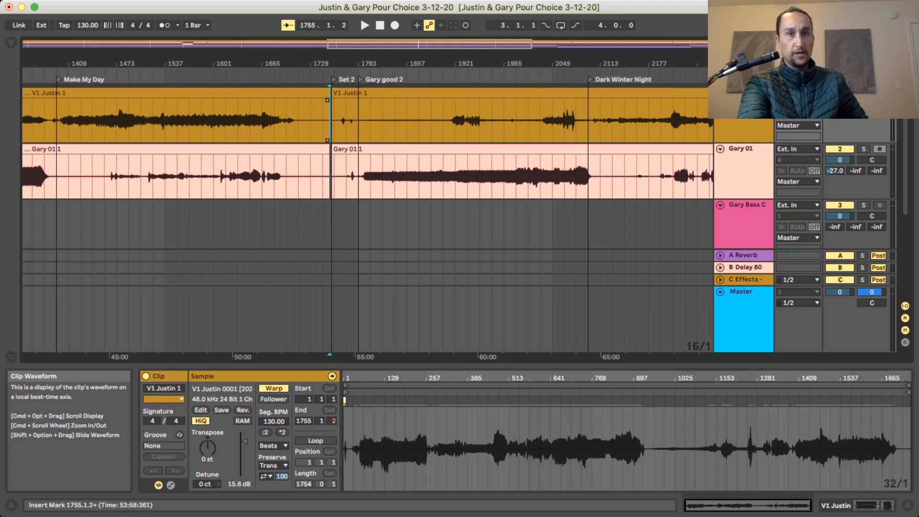
Examine the break between the first-set and second-set clips on the V1 and second tracks around the Set 2 locator.
{"action": "left_click", "coordinate": [340, 176]}
{"action": "left_click", "coordinate": [343, 176]}
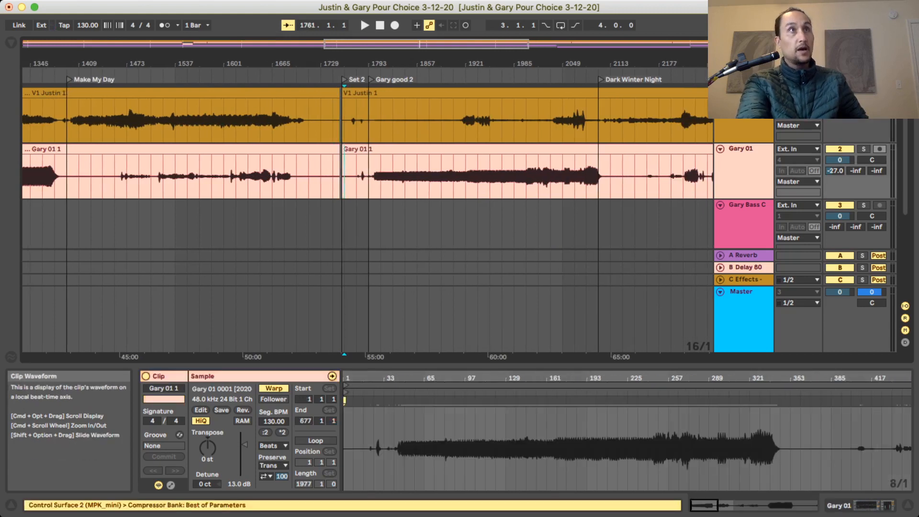
{"action": "left_click", "coordinate": [340, 176]}
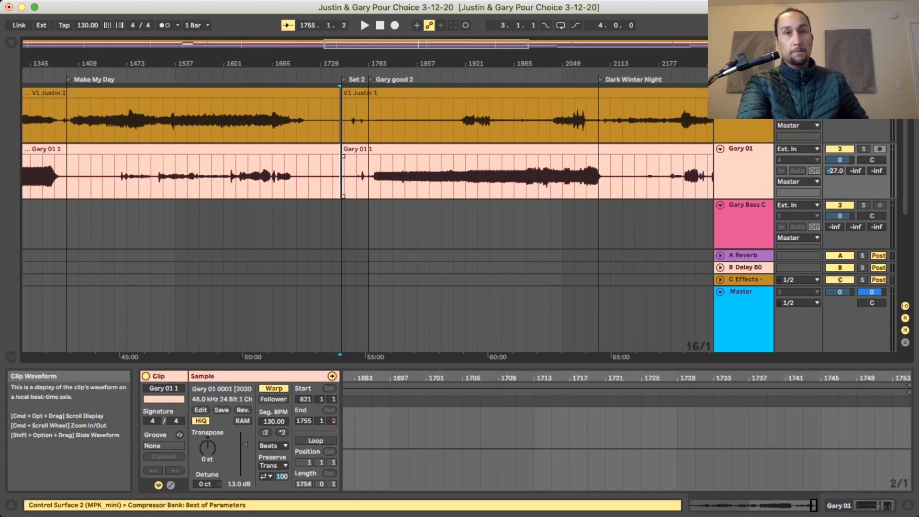
{"action": "left_click", "coordinate": [344, 176]}
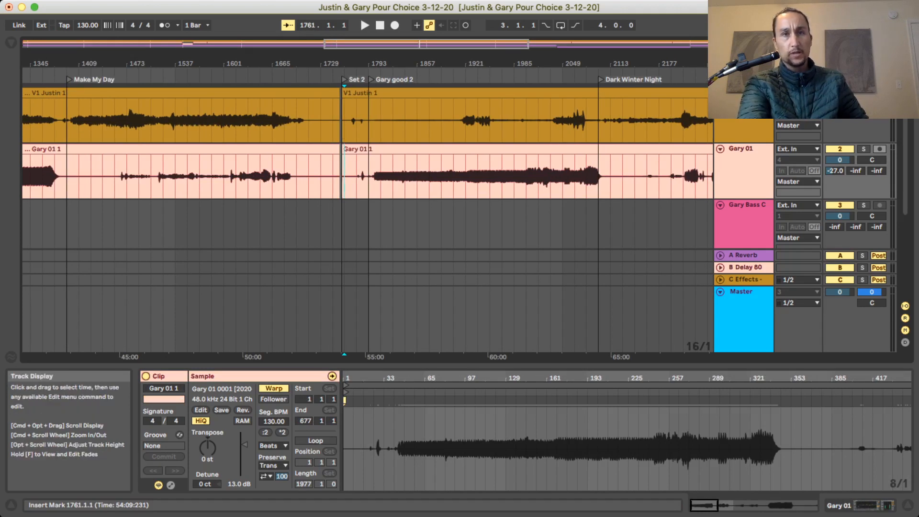
{"action": "left_click", "coordinate": [342, 176]}
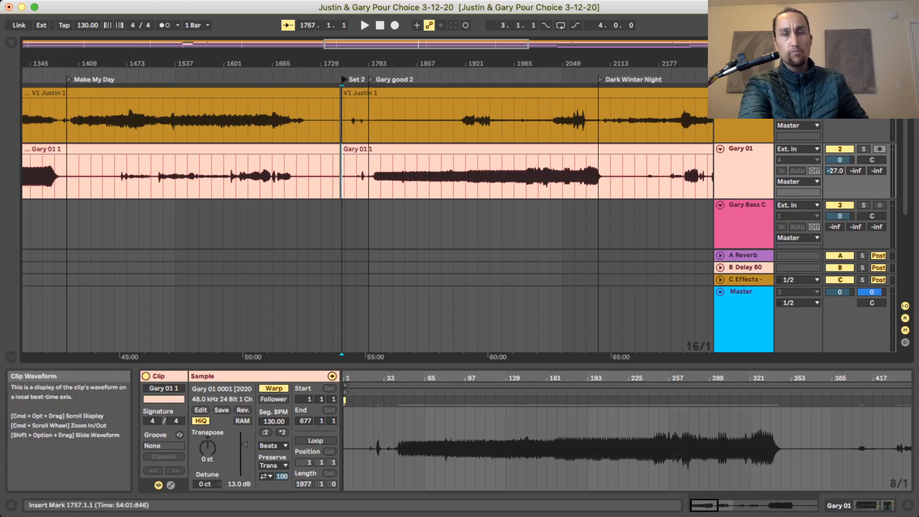
{"action": "left_click", "coordinate": [393, 115]}
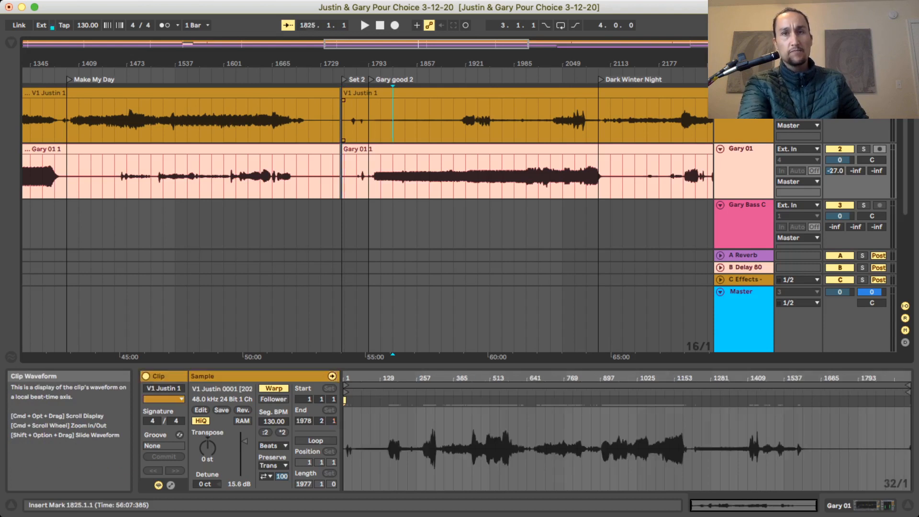
{"action": "left_click", "coordinate": [405, 177]}
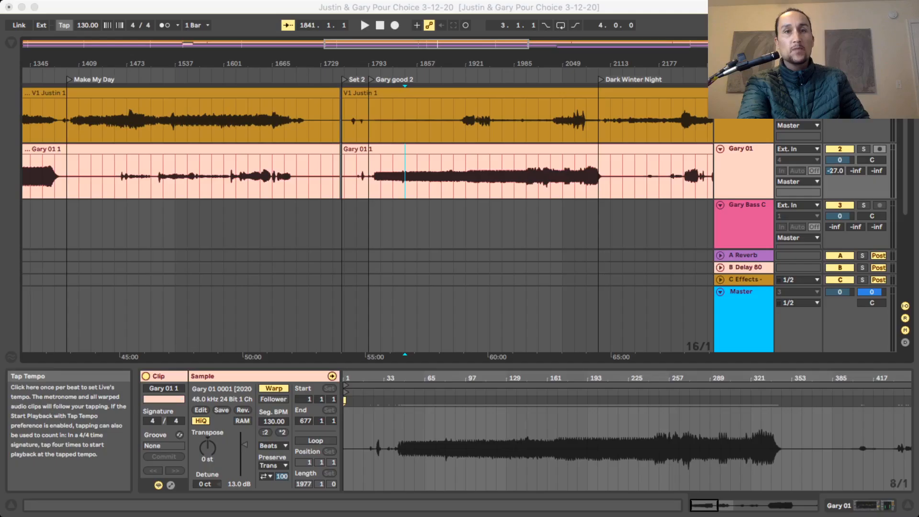
{"action": "left_click", "coordinate": [405, 177]}
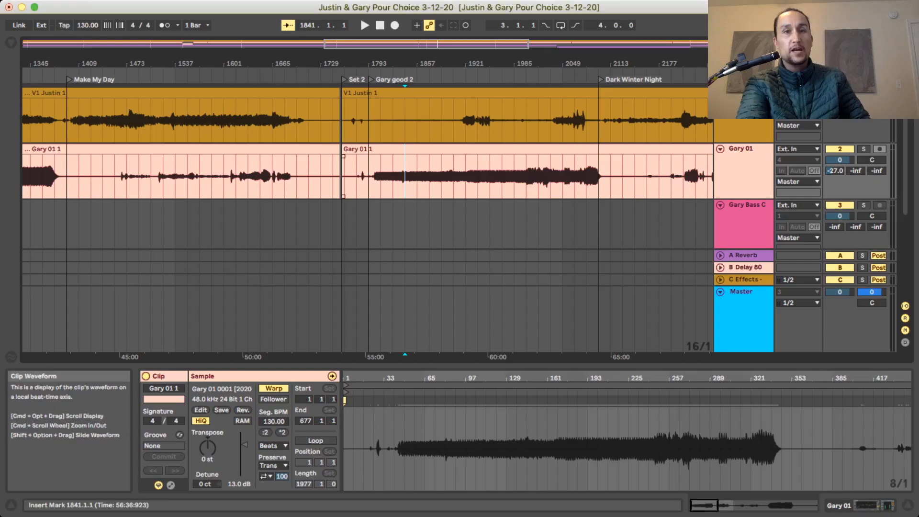
Select every clip in the arrangement and raise their clip gain together, bringing the second track's clips to 17.8 dB.
{"action": "left_click", "coordinate": [441, 176]}
{"action": "key", "text": "super+a"}
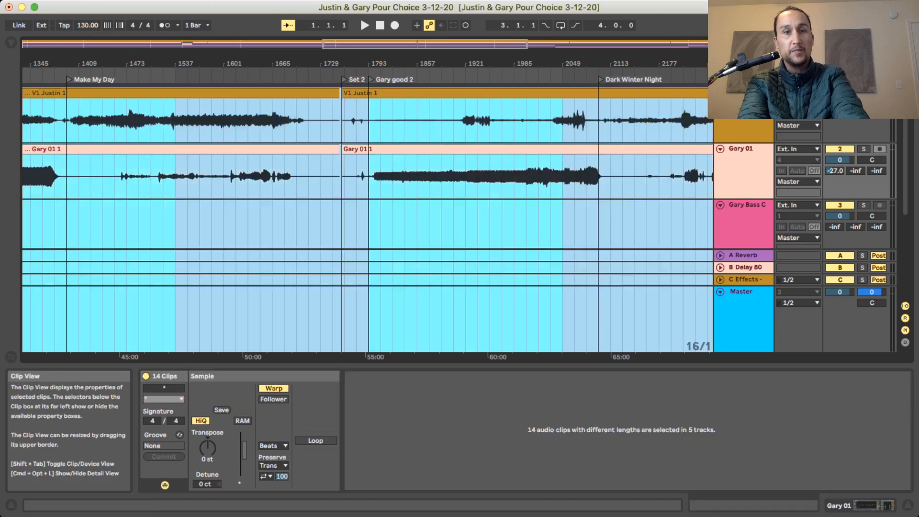
{"action": "left_click_drag", "start_coordinate": [244, 450], "coordinate": [244, 463]}
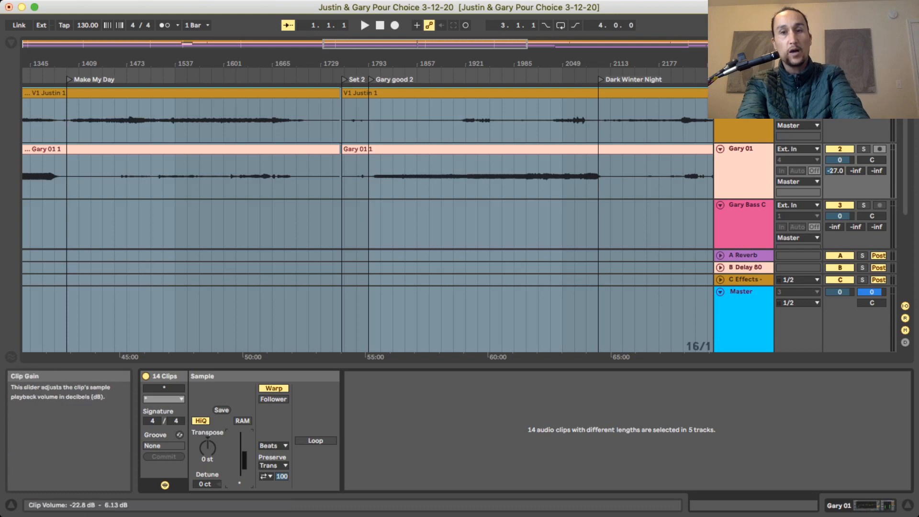
{"action": "mouse_move", "coordinate": [244, 461]}
{"action": "left_mouse_down"}
{"action": "mouse_move", "coordinate": [245, 438]}
{"action": "mouse_move", "coordinate": [245, 446]}
{"action": "left_mouse_up"}
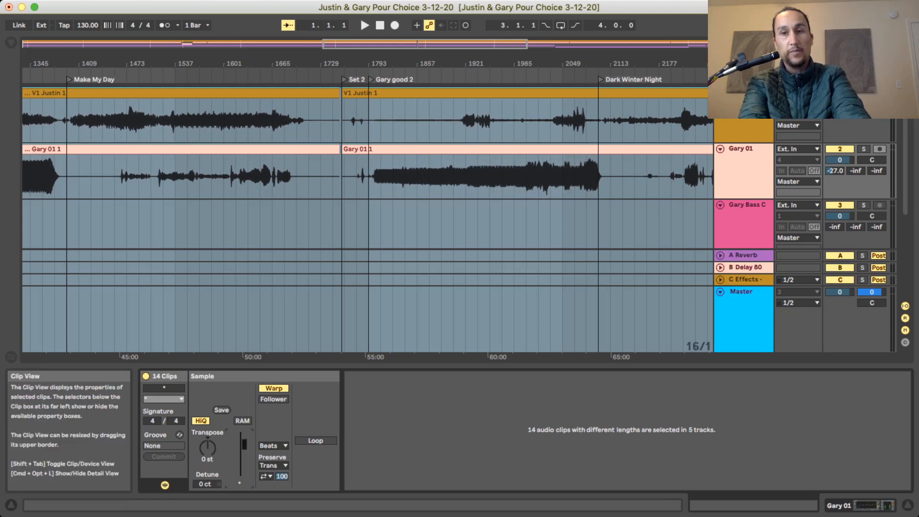
Check the EQ Eight and Compressor on the second track and return to the properties of its second-set clip.
{"action": "left_click", "coordinate": [850, 506]}
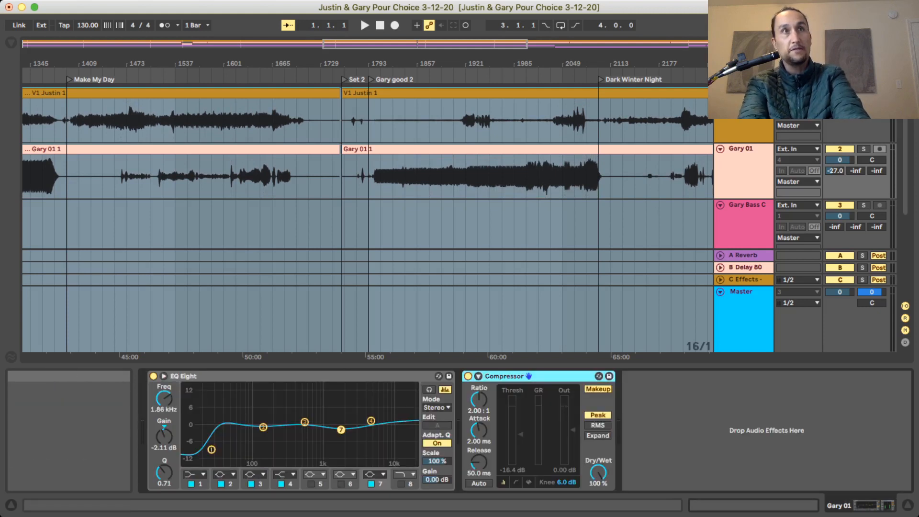
{"action": "left_click", "coordinate": [761, 506]}
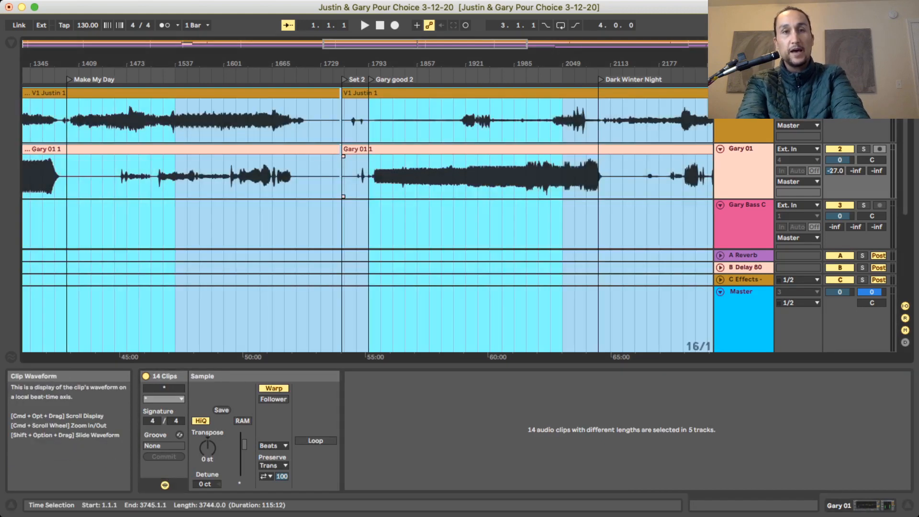
{"action": "left_click", "coordinate": [465, 175]}
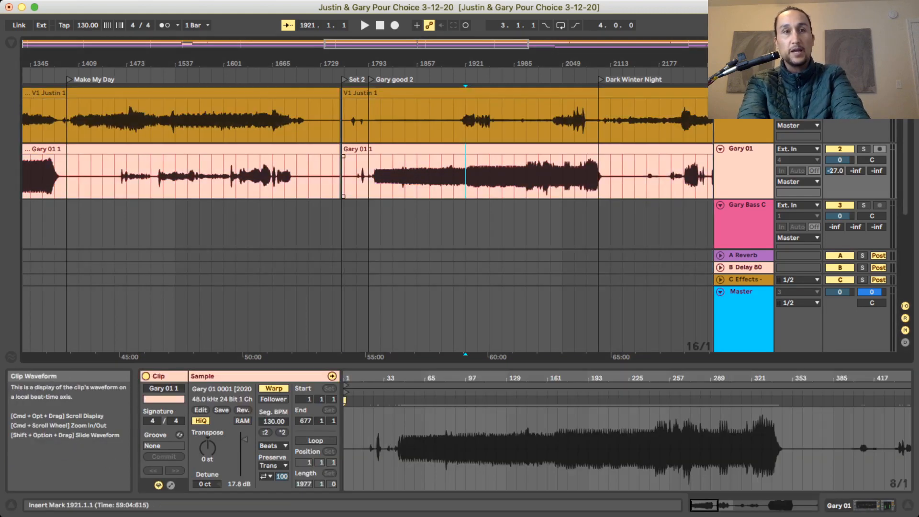
Try isolating bars 1457 to 1505 of the second track's clip with its gain raised to 23.1 dB, and undo both edits.
{"action": "left_click_drag", "start_coordinate": [114, 177], "coordinate": [151, 176]}
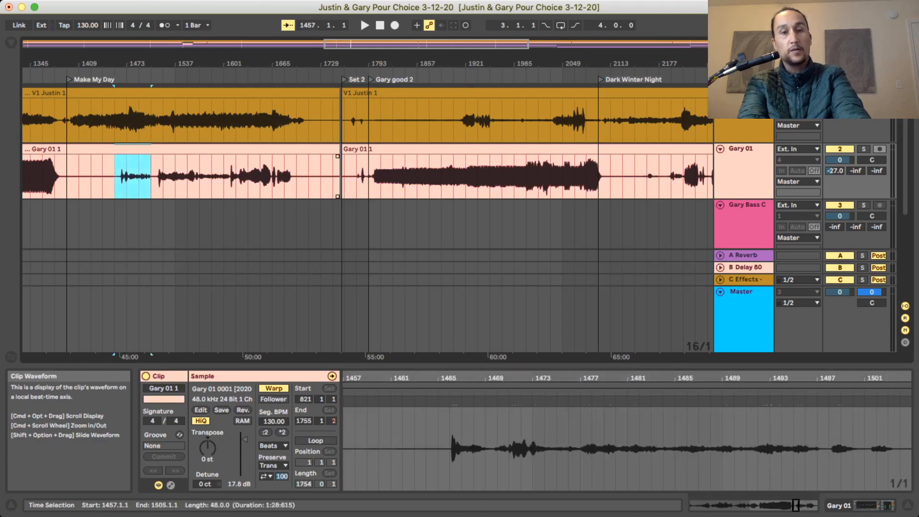
{"action": "key", "text": "super+e"}
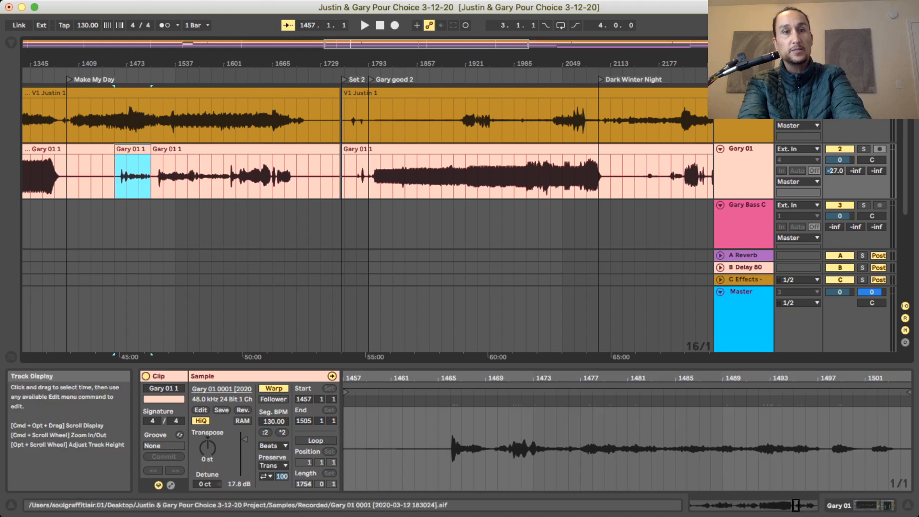
{"action": "left_click_drag", "start_coordinate": [244, 440], "coordinate": [244, 432]}
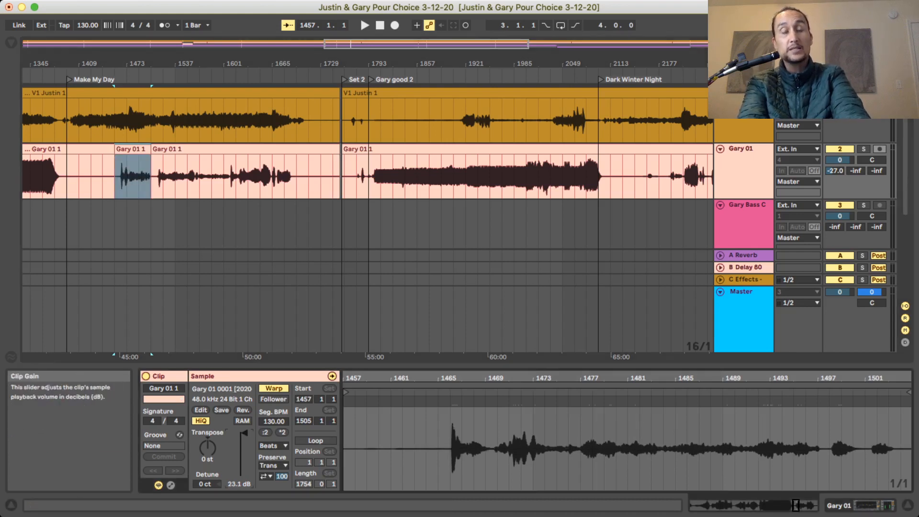
{"action": "key", "text": "ctrl+z"}
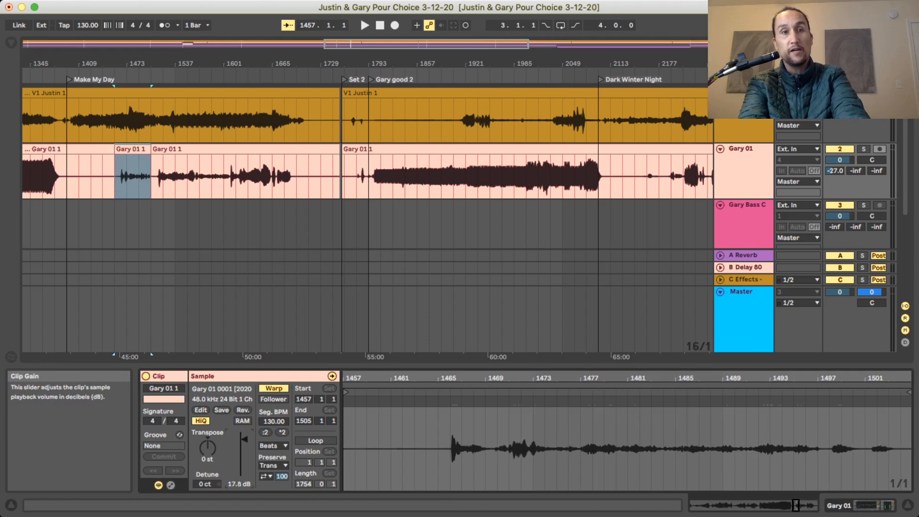
{"action": "key", "text": "ctrl+z"}
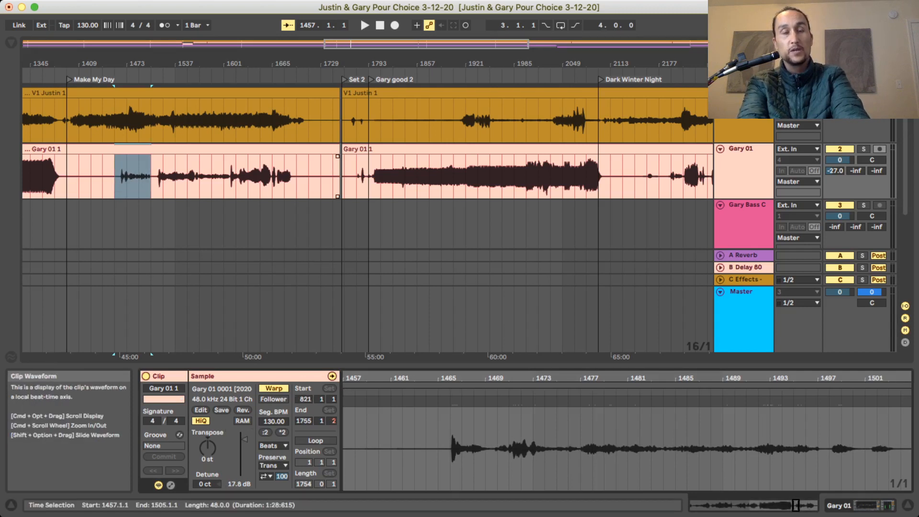
Examine the second track's waveforms from the Make My Day locator through Set 2 and past Dark Winter Night.
{"action": "left_click", "coordinate": [163, 172]}
{"action": "scroll", "coordinate": [368, 195], "scroll_direction": "left", "scroll_amount": 5}
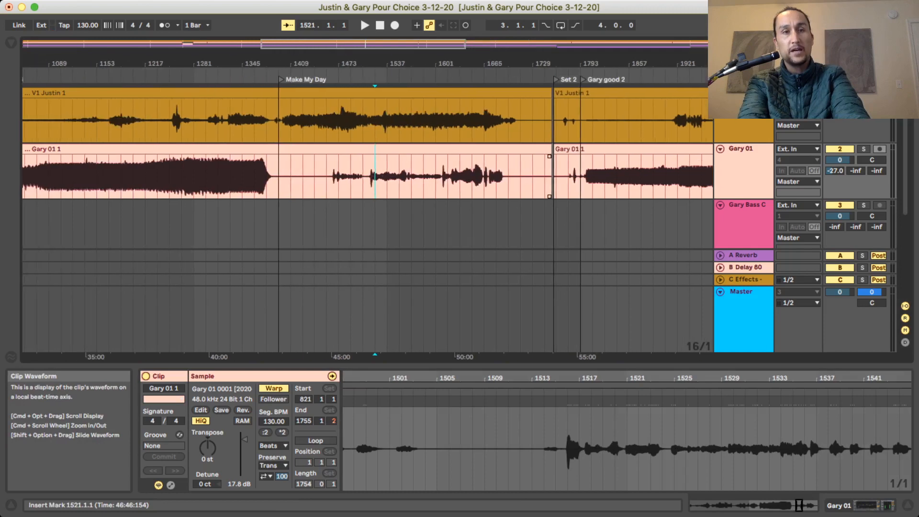
{"action": "scroll", "coordinate": [367, 195], "scroll_direction": "right", "scroll_amount": 6}
{"action": "scroll", "coordinate": [302, 176], "scroll_direction": "right", "scroll_amount": 4}
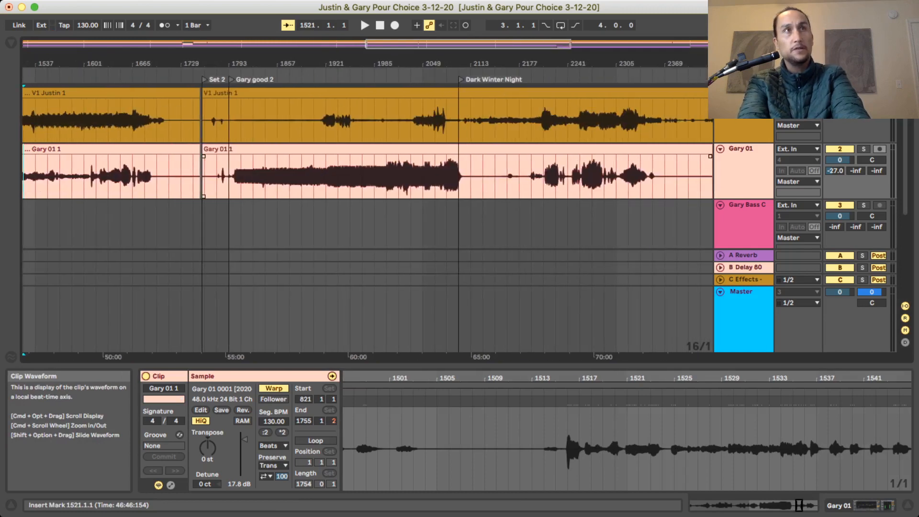
{"action": "left_click", "coordinate": [301, 176]}
{"action": "scroll", "coordinate": [367, 216], "scroll_direction": "right", "scroll_amount": 4}
{"action": "scroll", "coordinate": [367, 215], "scroll_direction": "down", "scroll_amount": 1}
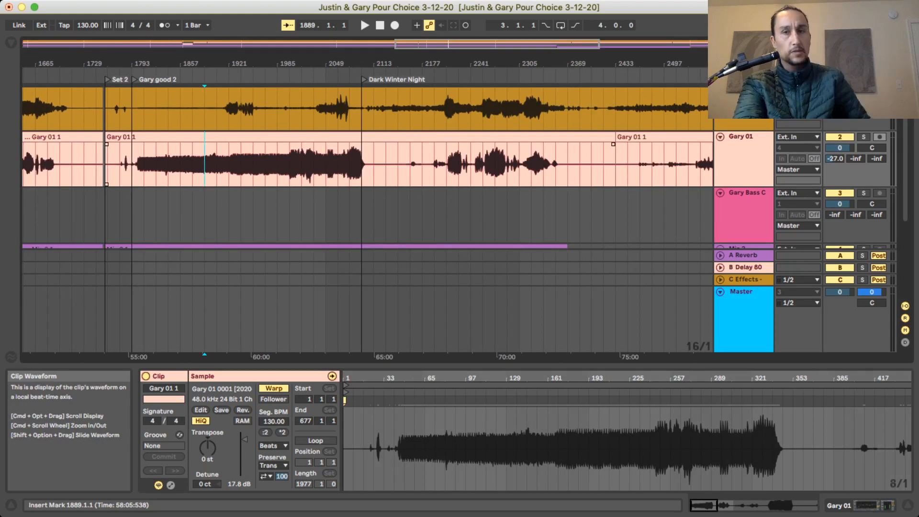
{"action": "left_click", "coordinate": [228, 164]}
{"action": "scroll", "coordinate": [229, 164], "scroll_direction": "up", "scroll_amount": 1}
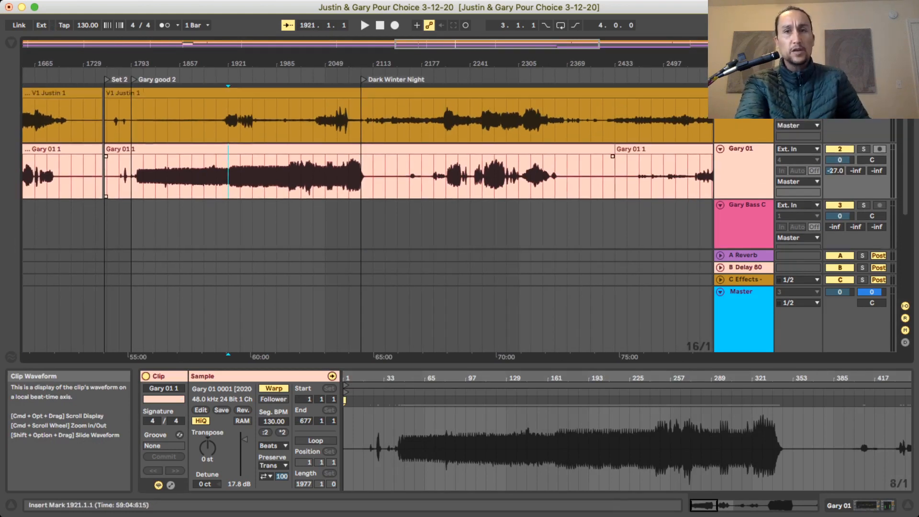
Solo the V1 track and play it briefly from bar 1921.
{"action": "left_click", "coordinate": [229, 121]}
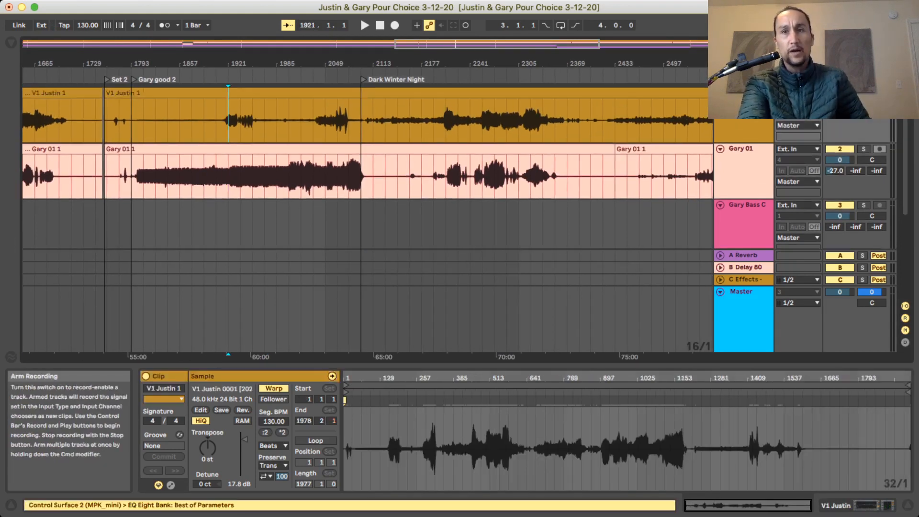
{"action": "left_click", "coordinate": [863, 93]}
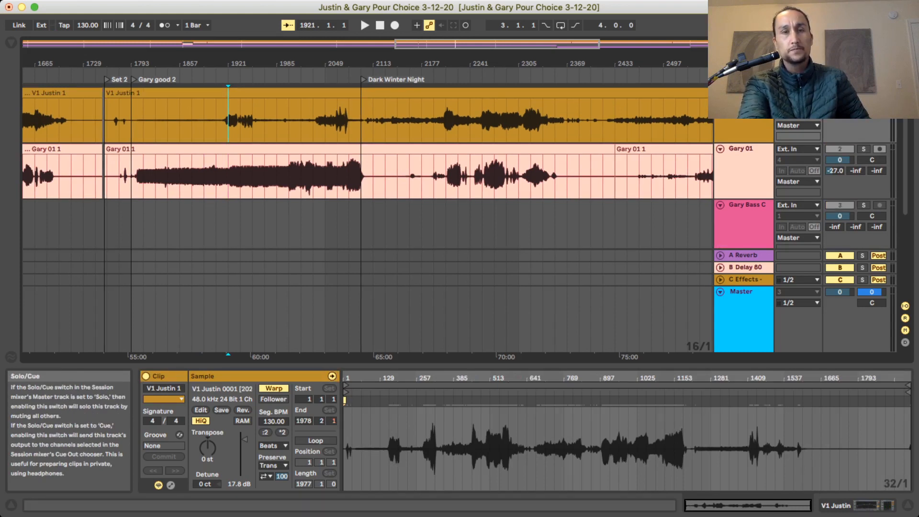
{"action": "key", "text": "space"}
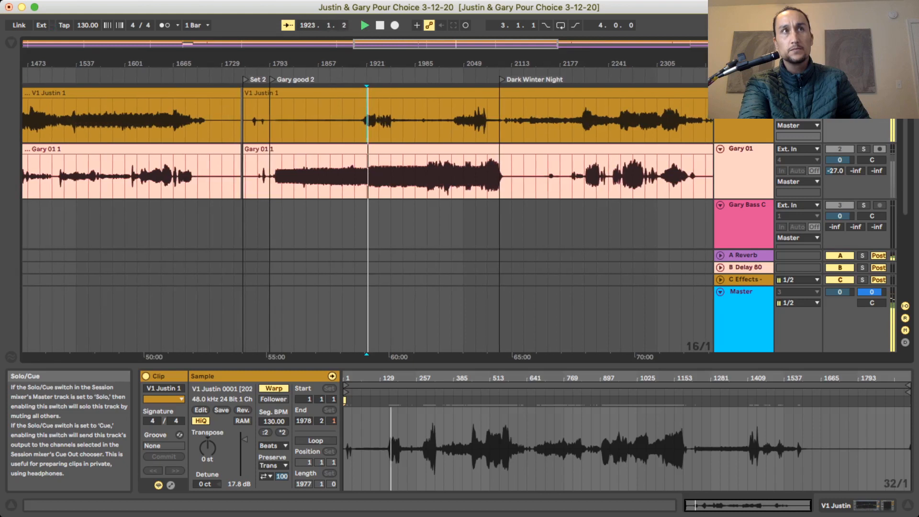
{"action": "key", "text": "space"}
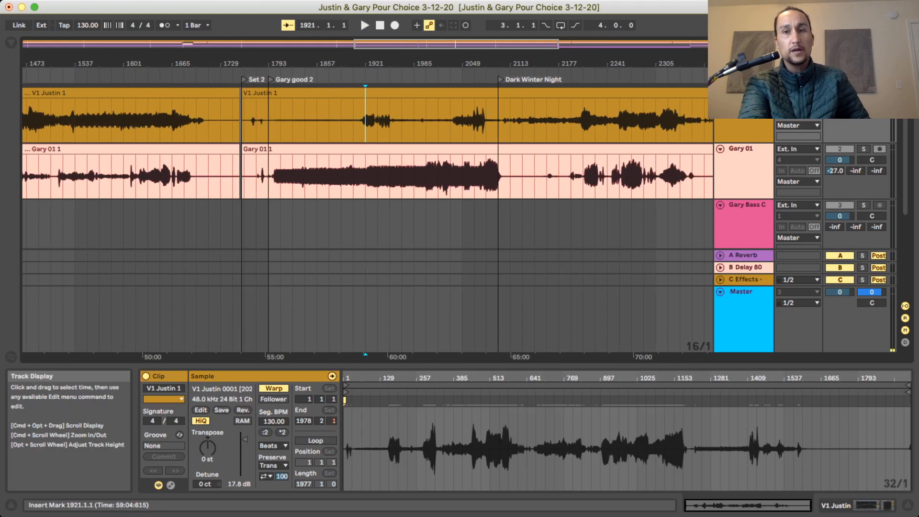
In the V1 track's EQ Eight, set band 3 to 1.63 kHz at 3.60 dB and band 1 to 15.0 Hz at -7.56 dB.
{"action": "left_click", "coordinate": [871, 505]}
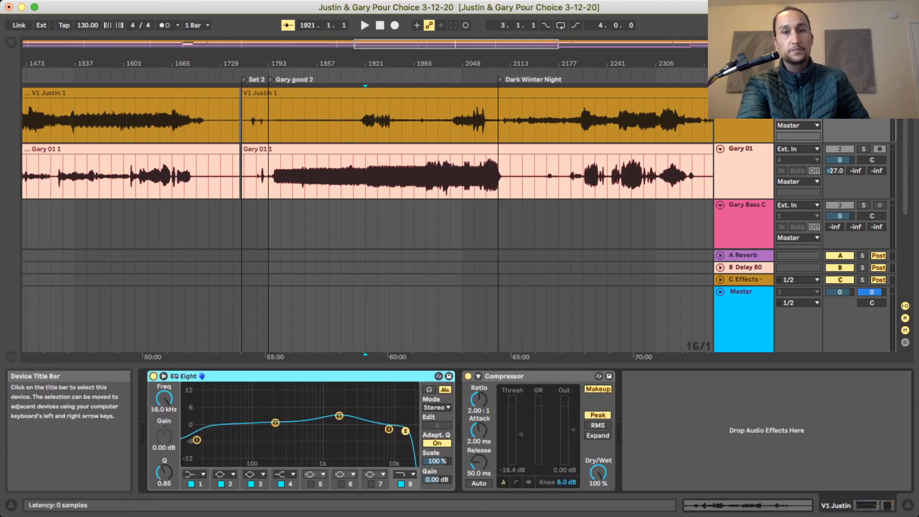
{"action": "left_click", "coordinate": [528, 376]}
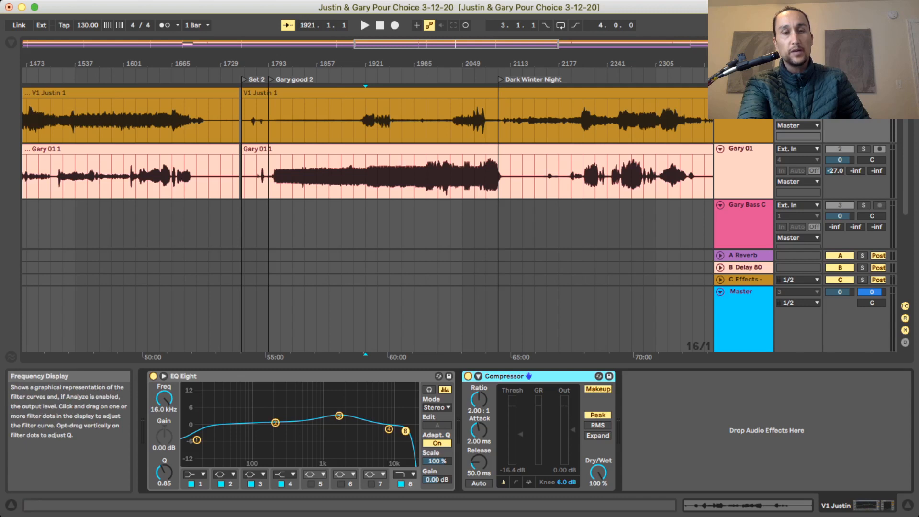
{"action": "left_click_drag", "start_coordinate": [339, 416], "coordinate": [337, 415]}
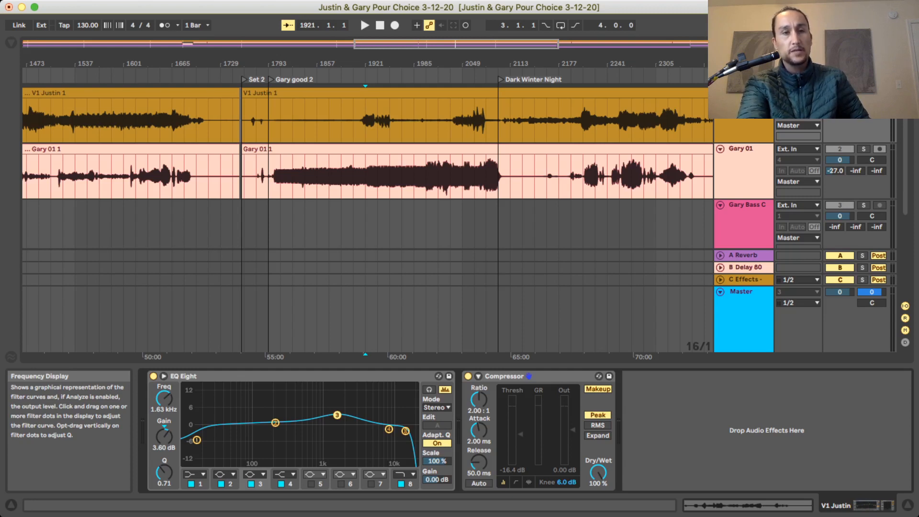
{"action": "left_click_drag", "start_coordinate": [197, 440], "coordinate": [197, 444]}
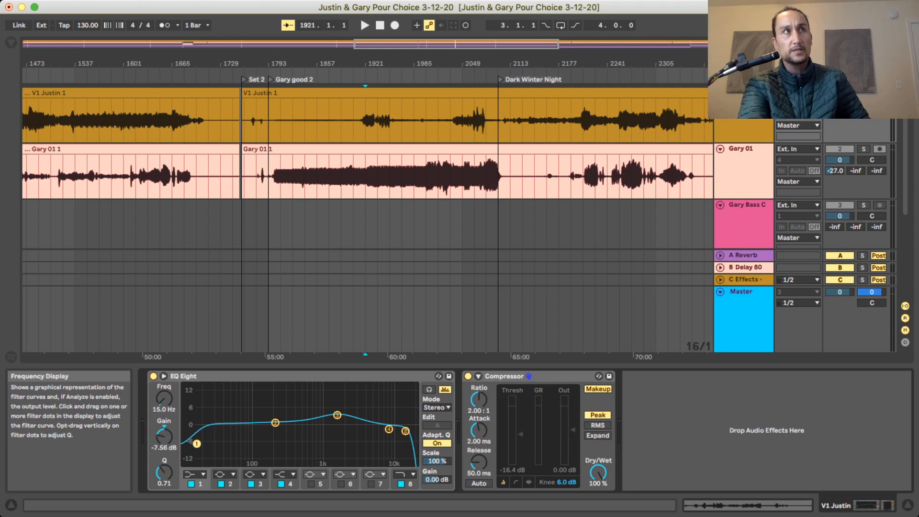
{"action": "left_click", "coordinate": [406, 431]}
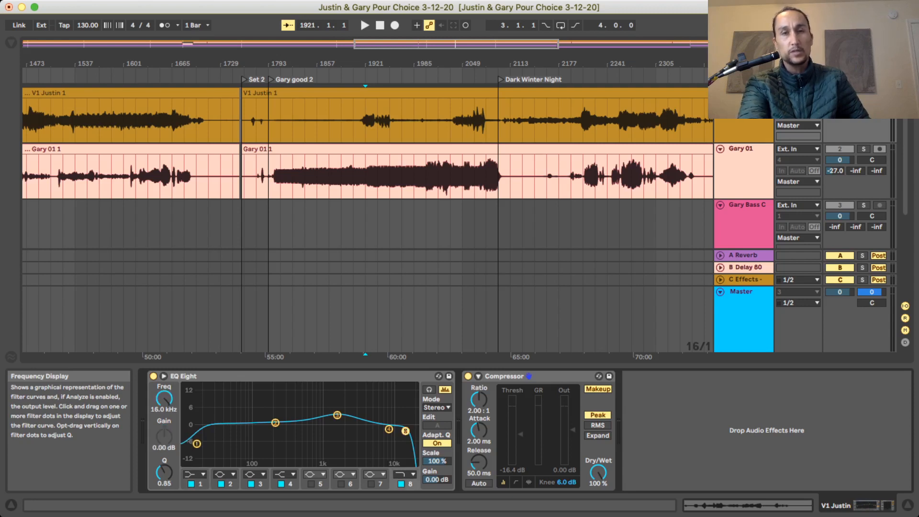
Switch to the Session View mixer with the browser hidden and show the A Reverb return track's Reverb device.
{"action": "left_click", "coordinate": [463, 176]}
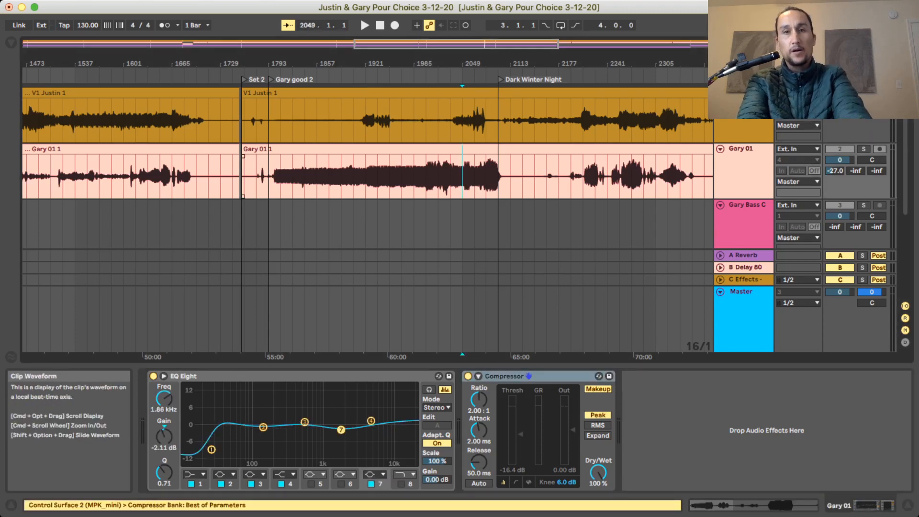
{"action": "key", "text": "Tab"}
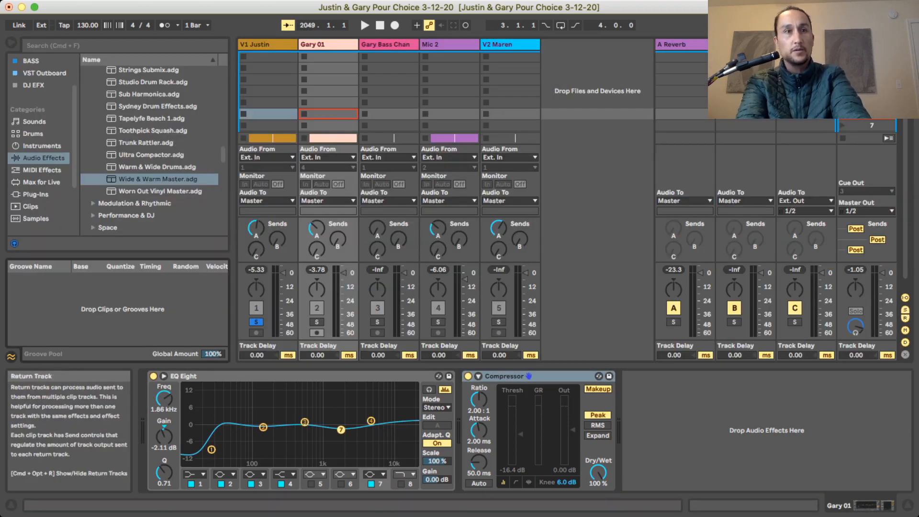
{"action": "left_click", "coordinate": [11, 43]}
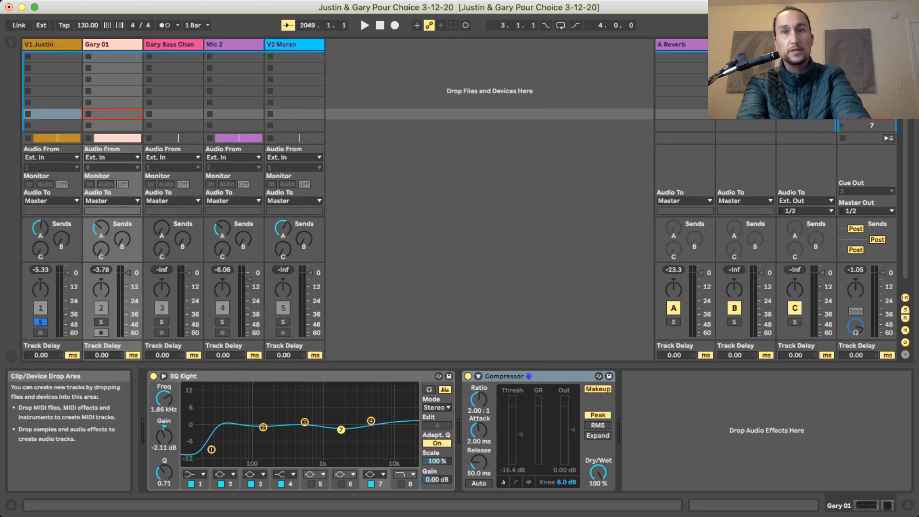
{"action": "left_click", "coordinate": [680, 44]}
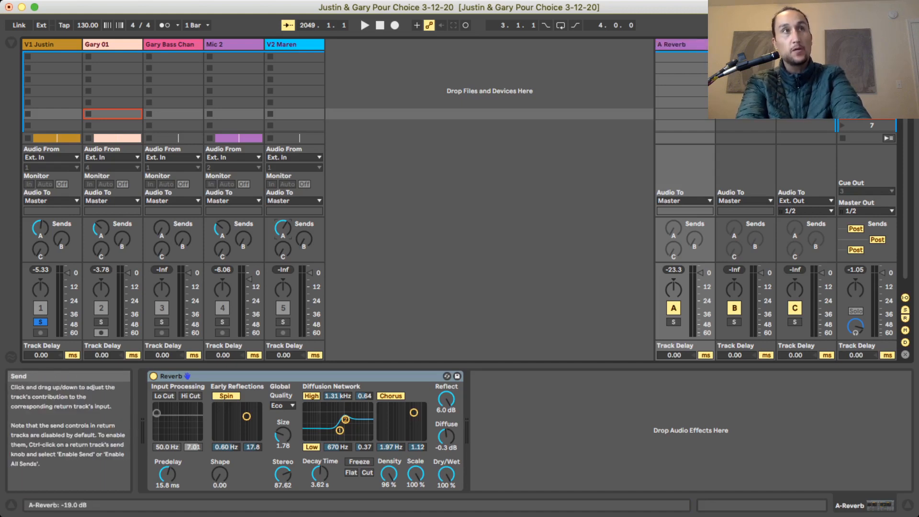
Set the A reverb send to -18.4 dB on the V1 track and -27.0 dB on the second track.
{"action": "mouse_move", "coordinate": [40, 229]}
{"action": "left_mouse_down"}
{"action": "mouse_move", "coordinate": [40, 240]}
{"action": "mouse_move", "coordinate": [40, 232]}
{"action": "left_mouse_up"}
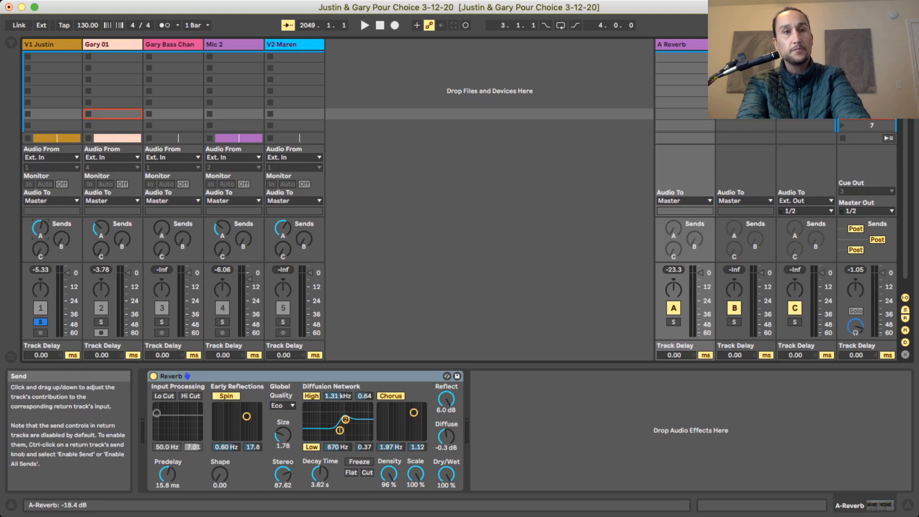
{"action": "left_click", "coordinate": [101, 229]}
{"action": "left_click_drag", "start_coordinate": [101, 229], "coordinate": [101, 230]}
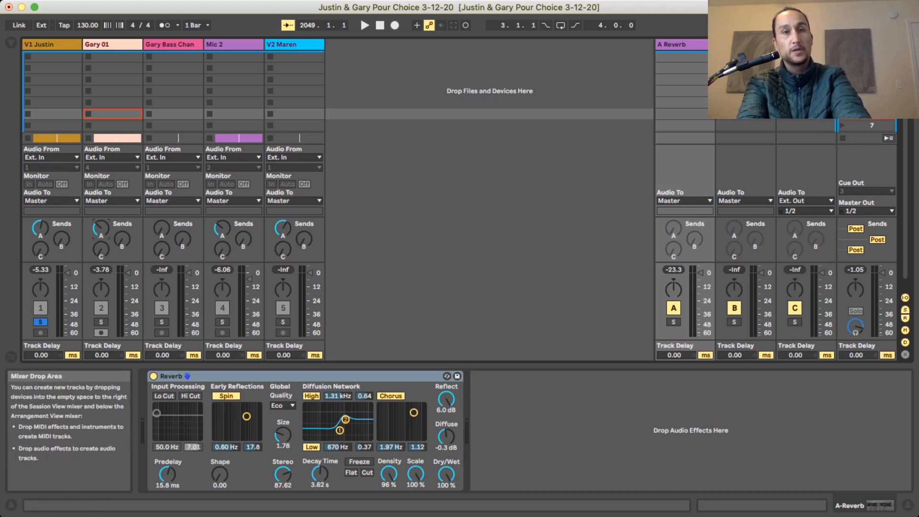
Return to the Arrangement View and solo only the Mic 2 track.
{"action": "key", "text": "Tab"}
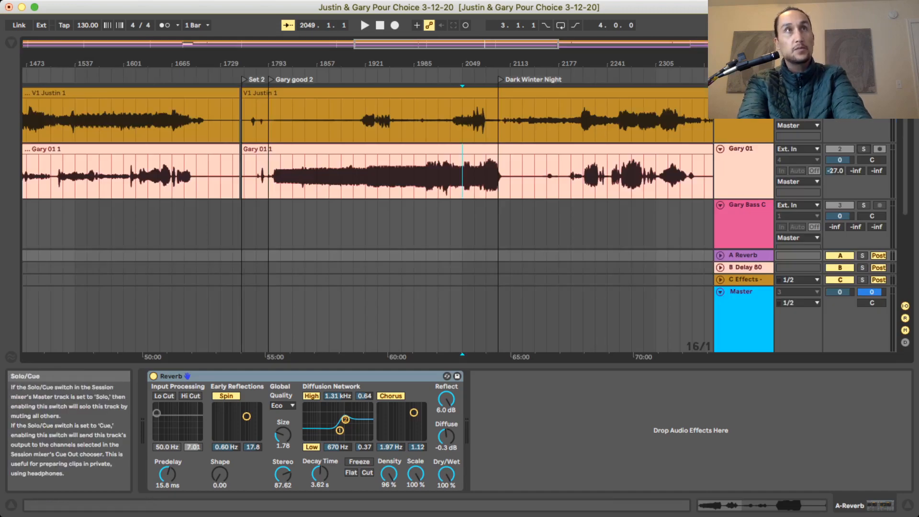
{"action": "left_click", "coordinate": [863, 149]}
{"action": "left_click", "coordinate": [864, 205]}
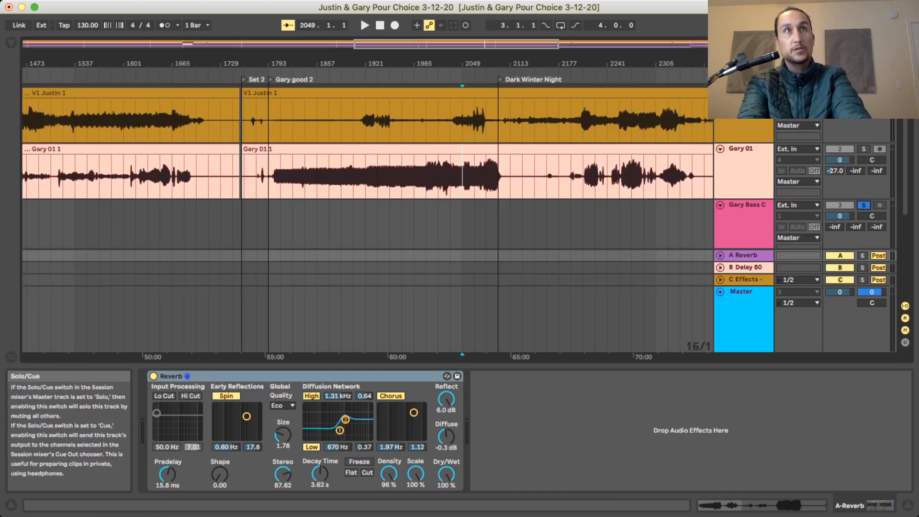
{"action": "scroll", "coordinate": [864, 205], "scroll_direction": "down", "scroll_amount": 3}
{"action": "left_click", "coordinate": [864, 200]}
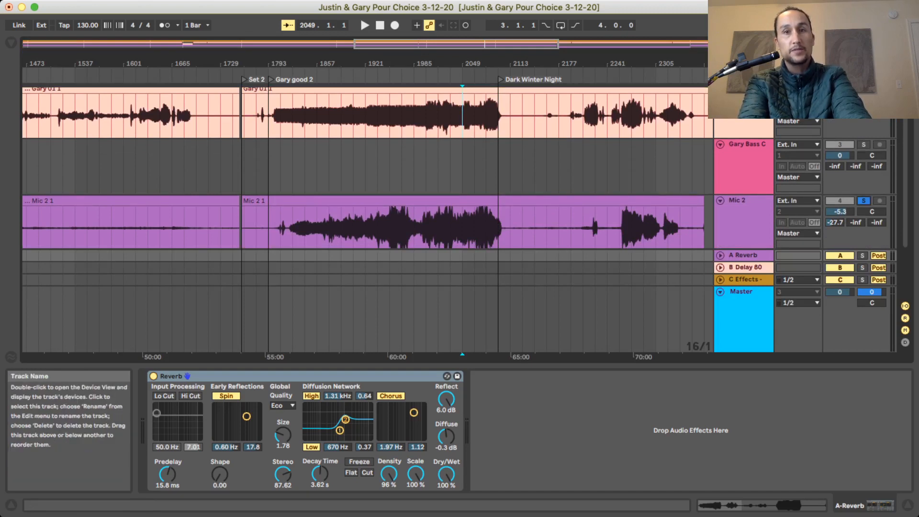
Set the clip gain of the Mic 2 clip starting at bar 1757 to 5.50 dB.
{"action": "left_click", "coordinate": [739, 206]}
{"action": "left_click", "coordinate": [526, 201]}
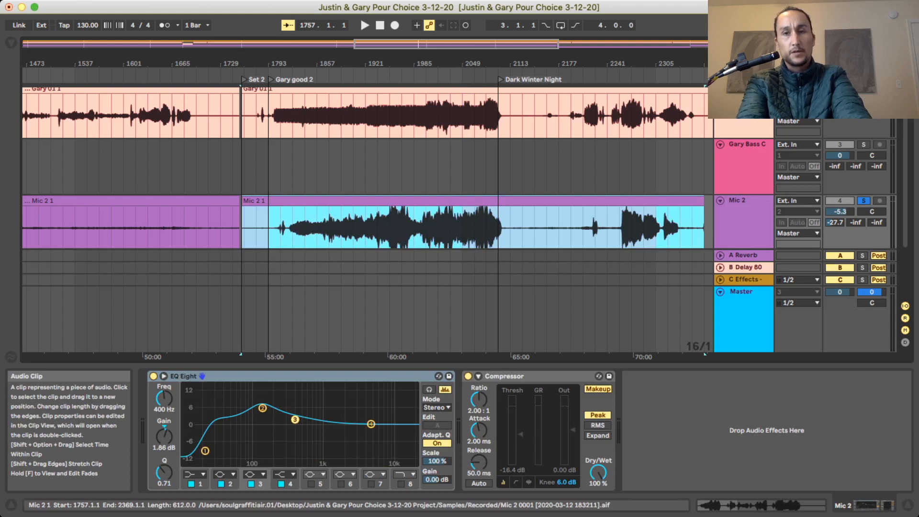
{"action": "left_click", "coordinate": [761, 505]}
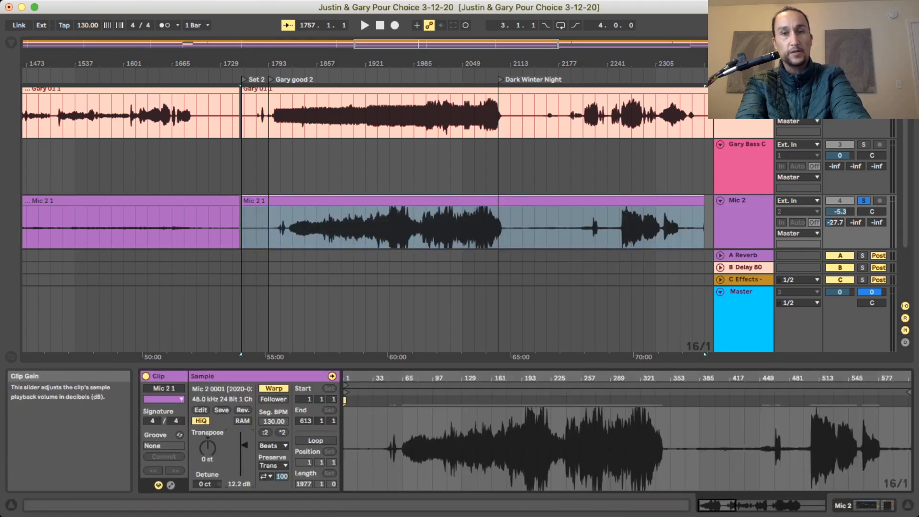
{"action": "left_click_drag", "start_coordinate": [245, 445], "coordinate": [244, 453]}
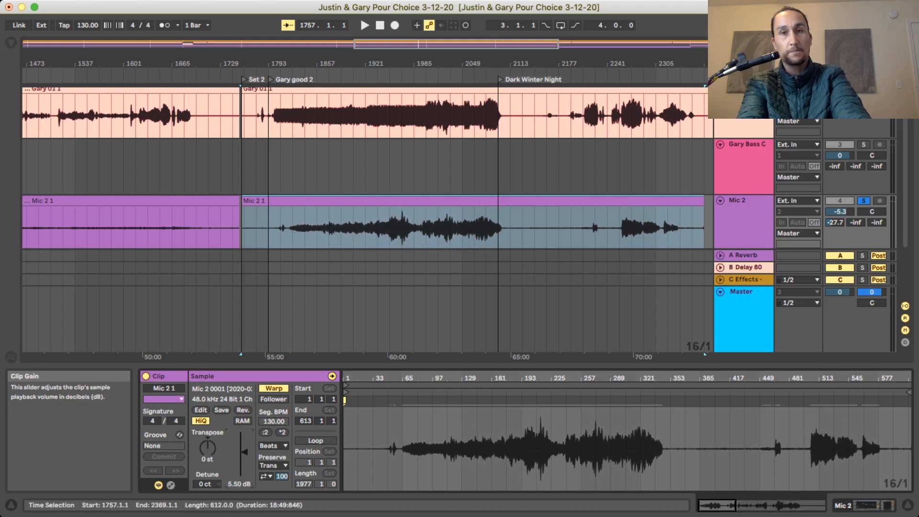
Set the clip gain of the V2 track's clip starting at bar 2369 to 5.38 dB.
{"action": "scroll", "coordinate": [367, 235], "scroll_direction": "down", "scroll_amount": 4}
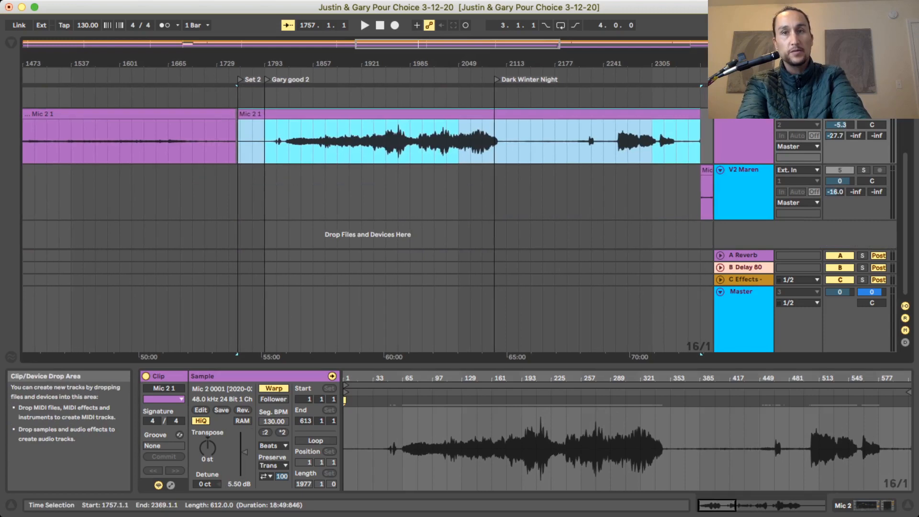
{"action": "scroll", "coordinate": [368, 235], "scroll_direction": "right", "scroll_amount": 10}
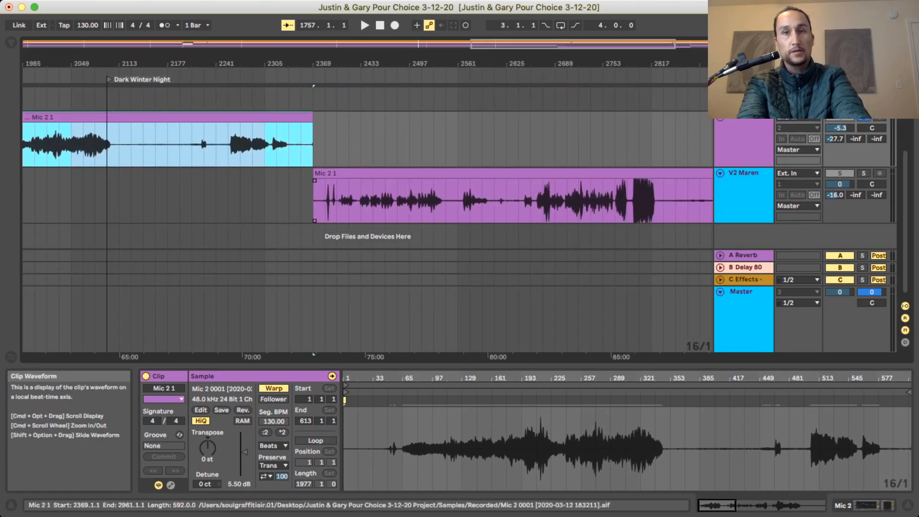
{"action": "left_click", "coordinate": [431, 192]}
{"action": "left_click_drag", "start_coordinate": [245, 445], "coordinate": [245, 452]}
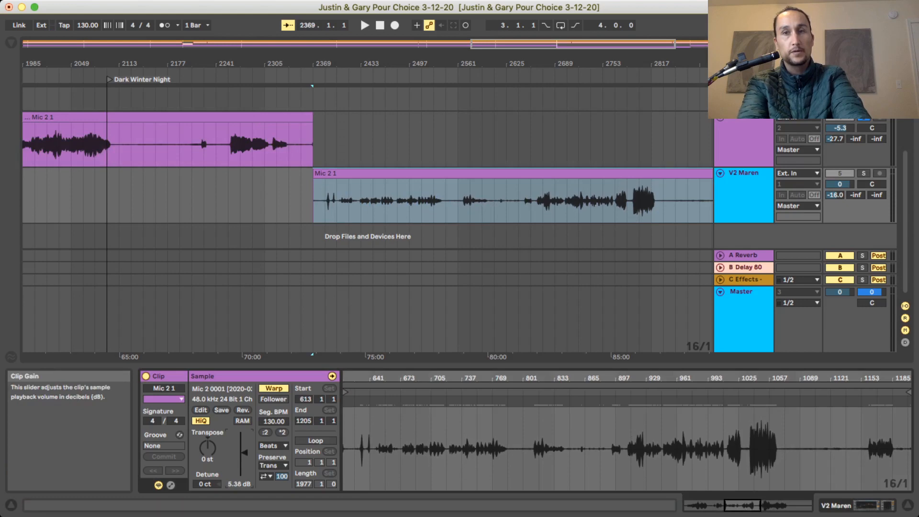
Set the clip gain of the second track's clip starting at bar 2881 to 11.1 dB.
{"action": "scroll", "coordinate": [364, 168], "scroll_direction": "up", "scroll_amount": 5}
{"action": "left_click", "coordinate": [593, 225]}
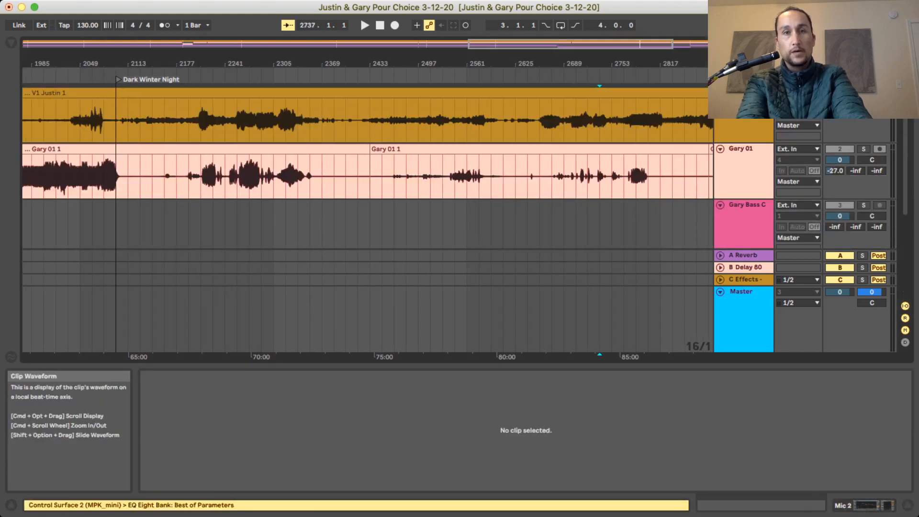
{"action": "scroll", "coordinate": [363, 167], "scroll_direction": "right", "scroll_amount": 10}
{"action": "scroll", "coordinate": [217, 152], "scroll_direction": "right", "scroll_amount": 1}
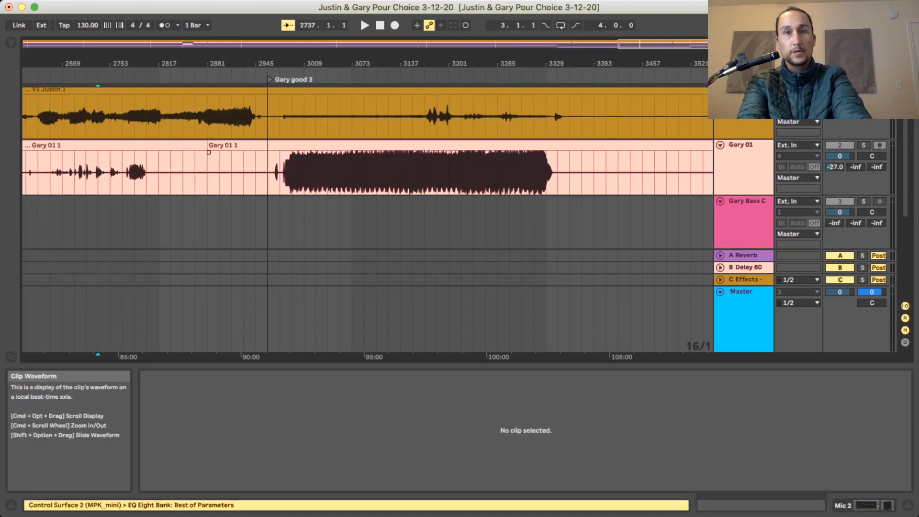
{"action": "left_click", "coordinate": [217, 152]}
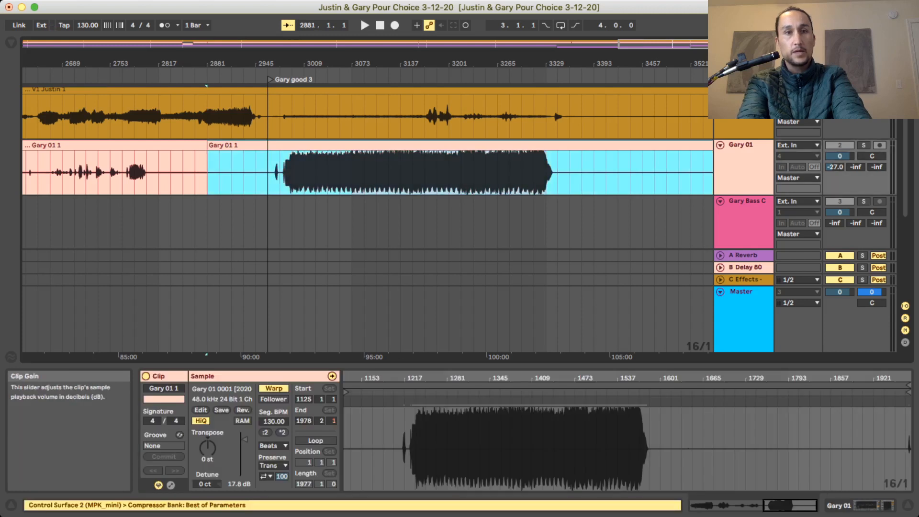
{"action": "left_click_drag", "start_coordinate": [244, 439], "coordinate": [244, 446]}
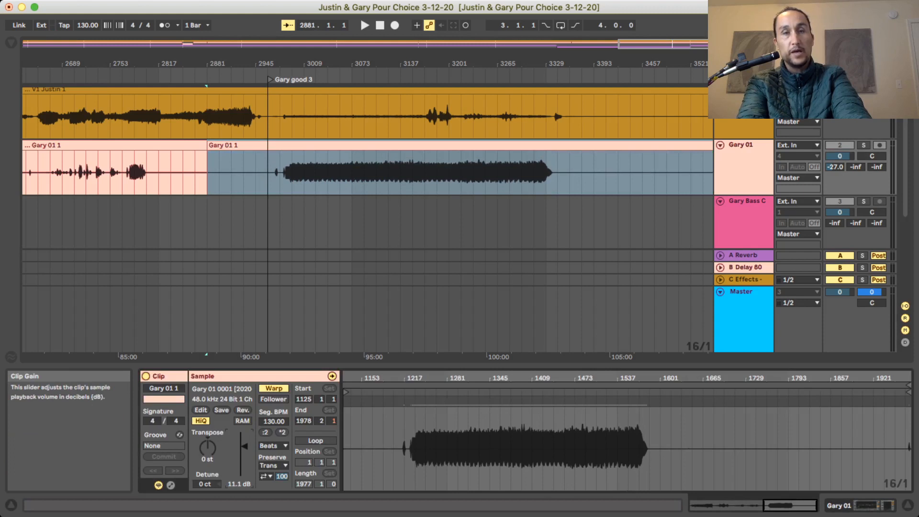
Play the arrangement from bar 3041 and clear the track solos to hear the full mix.
{"action": "left_click", "coordinate": [413, 170]}
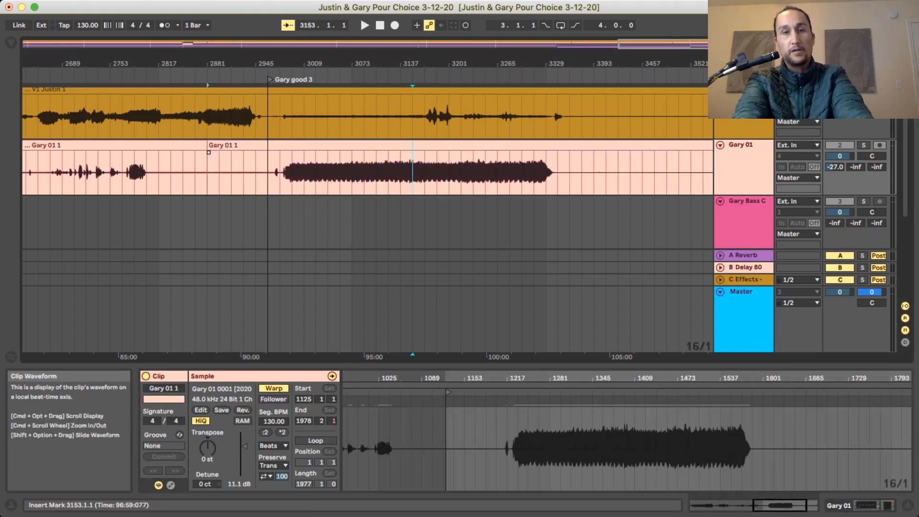
{"action": "key", "text": "minus"}
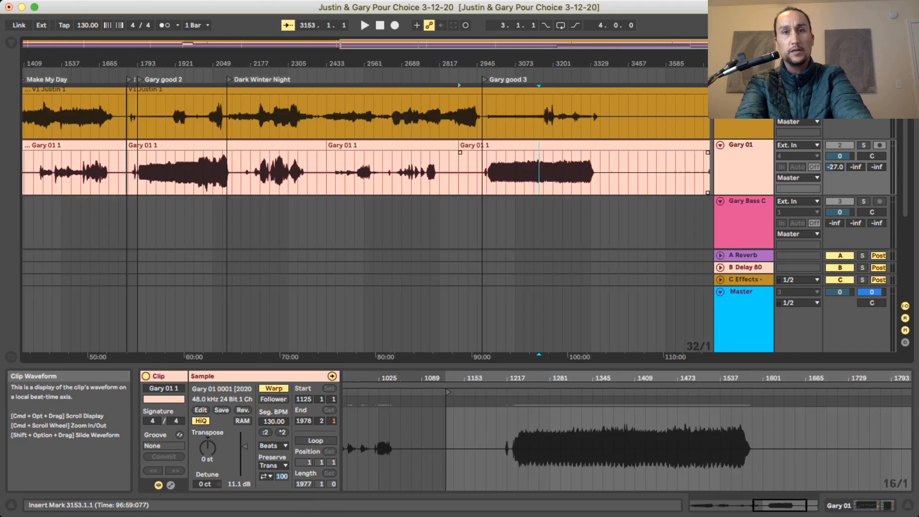
{"action": "left_click", "coordinate": [505, 170]}
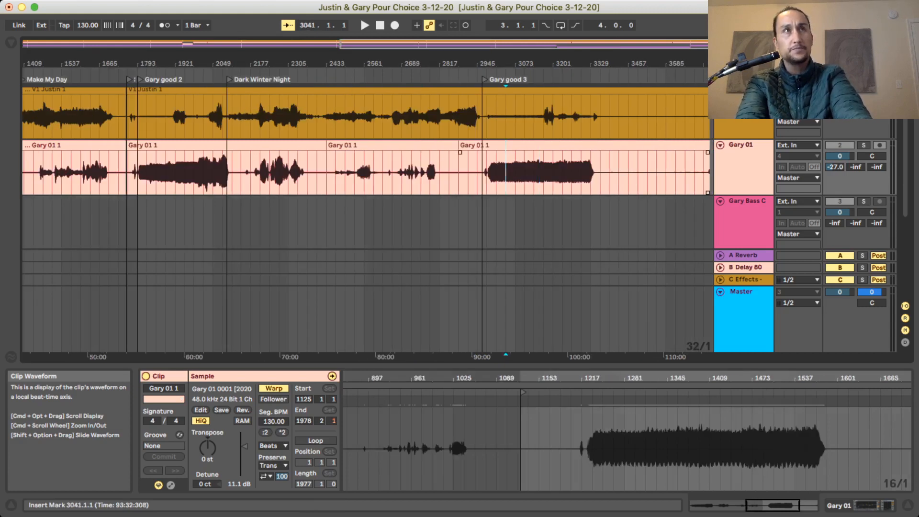
{"action": "key", "text": "space"}
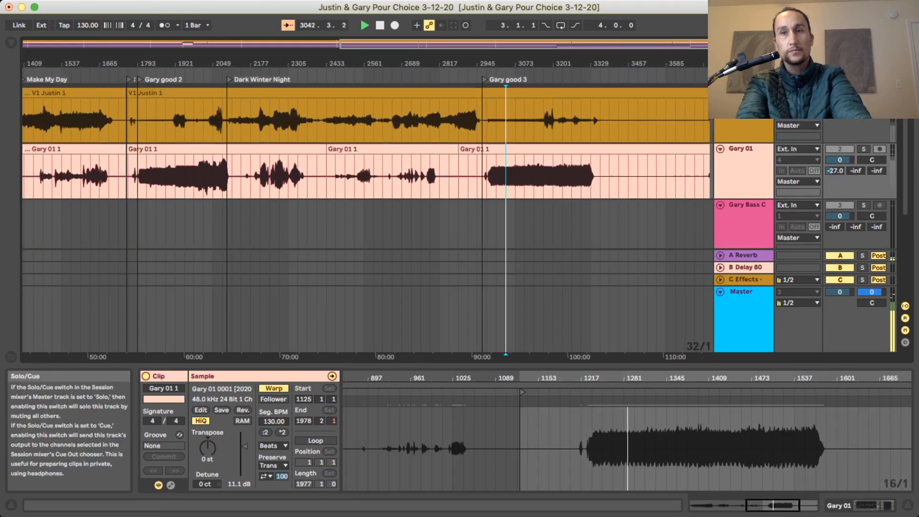
{"action": "left_click", "coordinate": [864, 149]}
{"action": "left_click", "coordinate": [864, 149]}
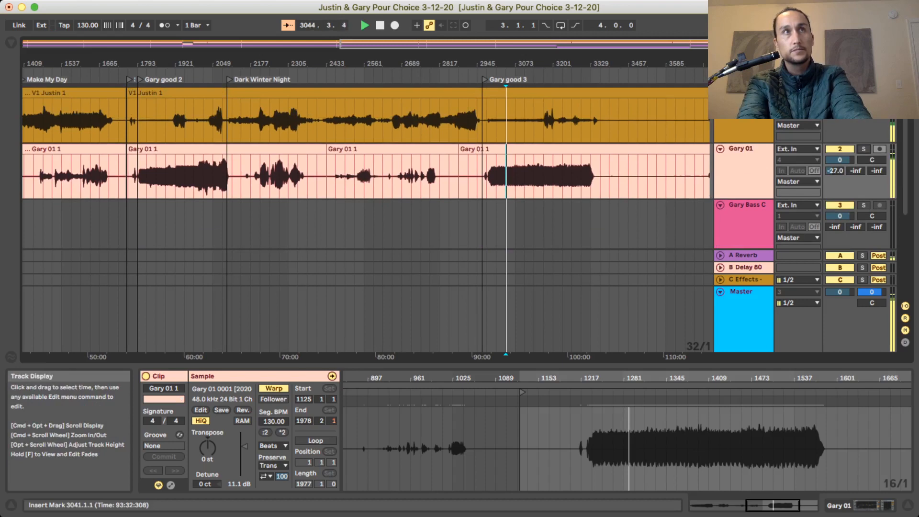
Set the clip gain of the Mic 2 clip starting at bar 3041 to 2.19 dB and of the clip before it to -2.60 dB.
{"action": "scroll", "coordinate": [508, 177], "scroll_direction": "down", "scroll_amount": 4}
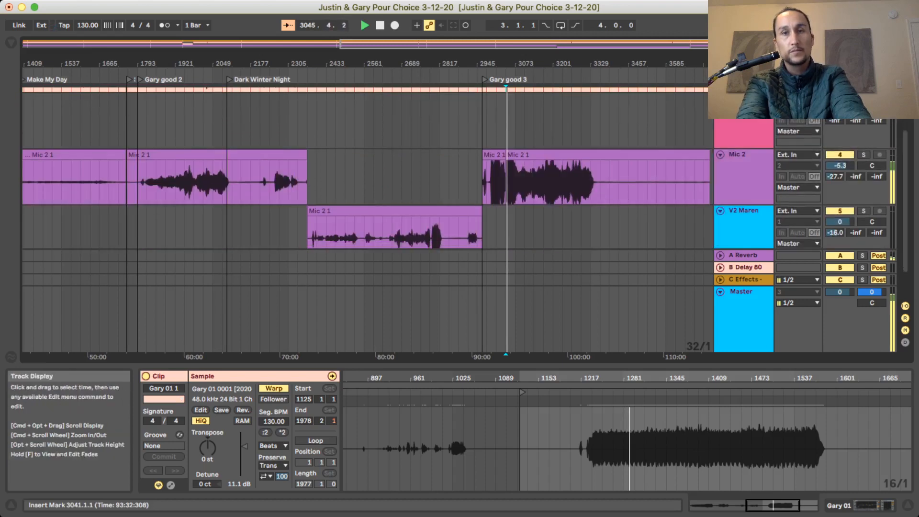
{"action": "left_click", "coordinate": [522, 155]}
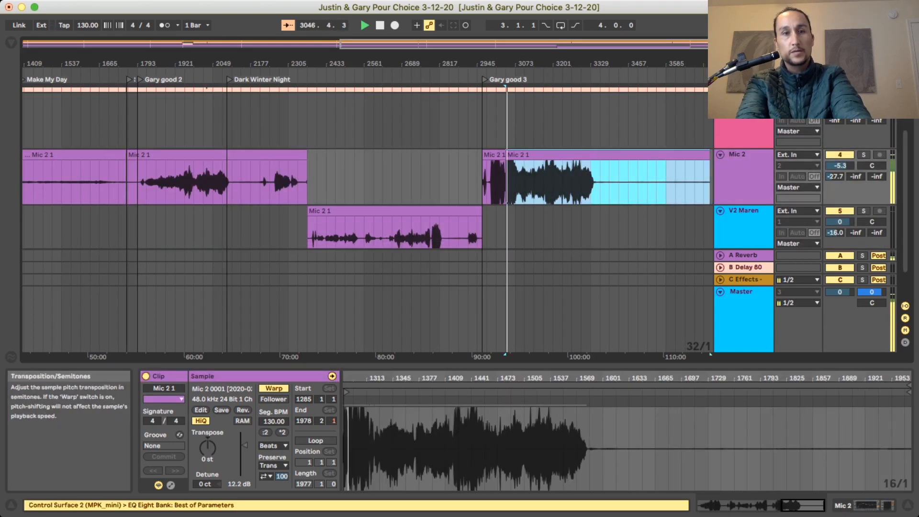
{"action": "left_click_drag", "start_coordinate": [244, 445], "coordinate": [244, 453]}
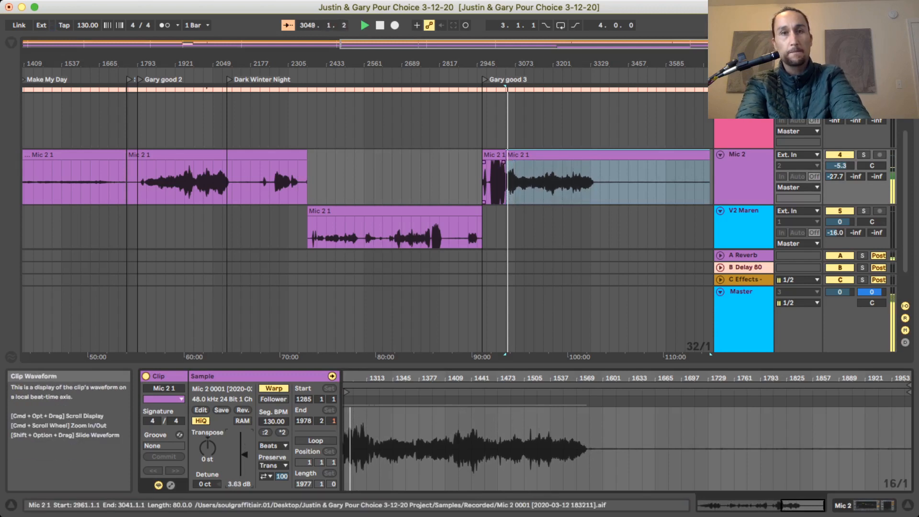
{"action": "left_click", "coordinate": [493, 182]}
{"action": "left_click_drag", "start_coordinate": [244, 450], "coordinate": [244, 460]}
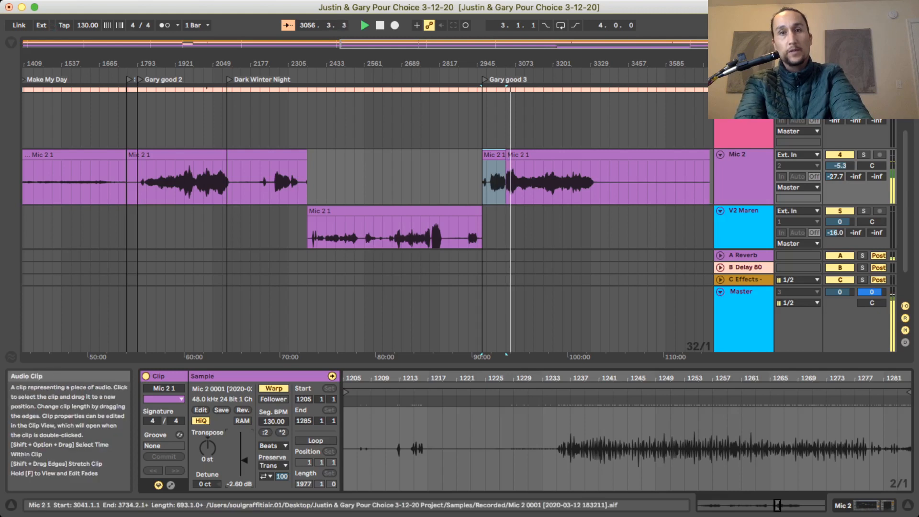
{"action": "left_click", "coordinate": [546, 155]}
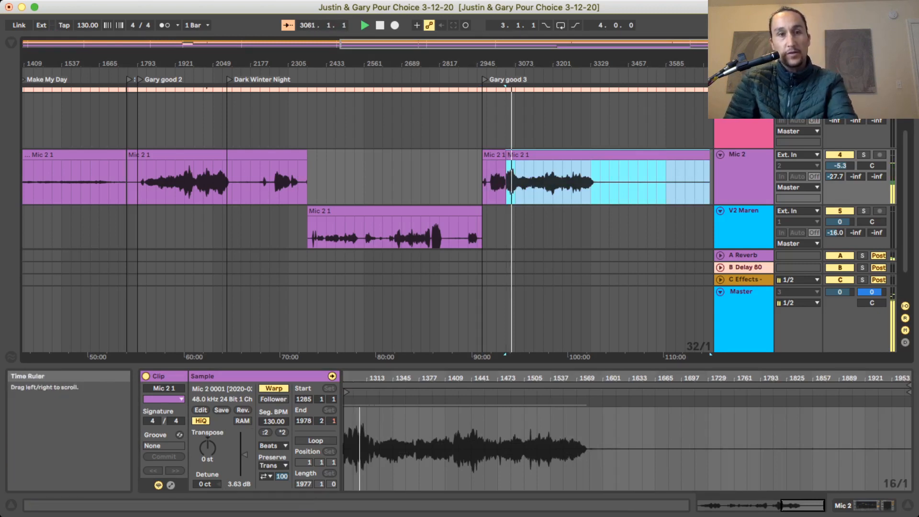
{"action": "left_click_drag", "start_coordinate": [244, 454], "coordinate": [245, 458]}
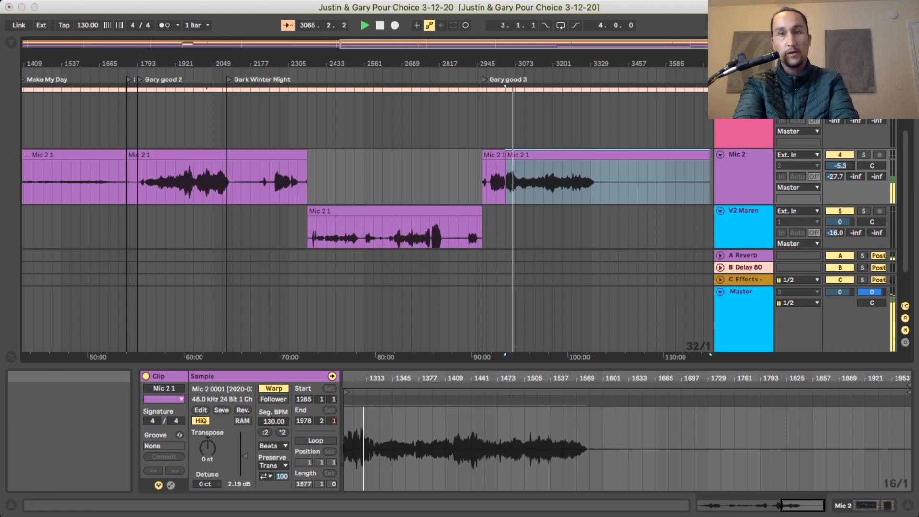
Try adding track volume automation breakpoints to the Mic 2 track around bar 3041, and undo them.
{"action": "key", "text": "a"}
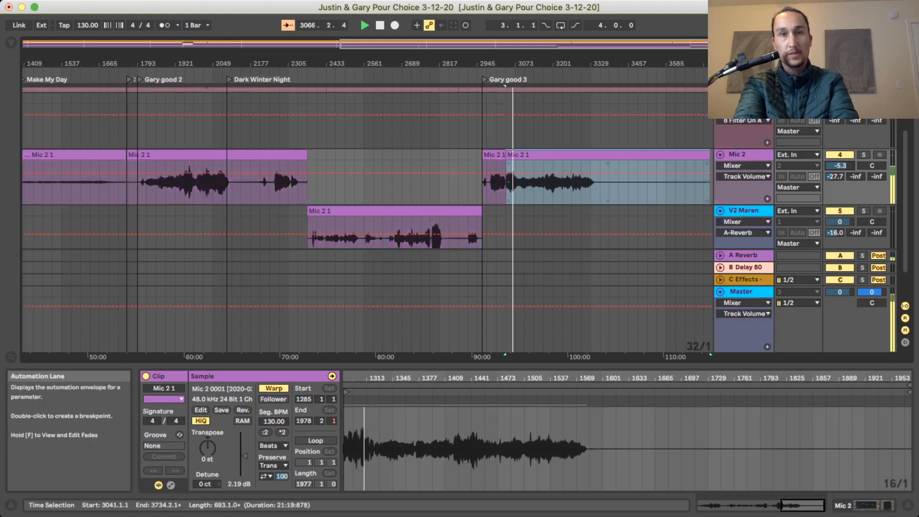
{"action": "mouse_move", "coordinate": [508, 172]}
{"action": "left_mouse_down"}
{"action": "mouse_move", "coordinate": [508, 186]}
{"action": "mouse_move", "coordinate": [508, 172]}
{"action": "left_mouse_up"}
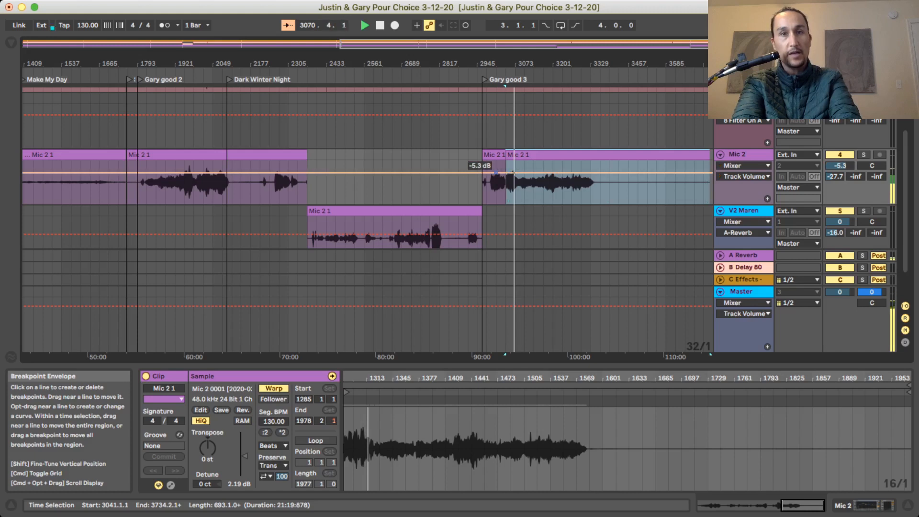
{"action": "left_click", "coordinate": [496, 173]}
{"action": "mouse_move", "coordinate": [524, 173]}
{"action": "left_mouse_down"}
{"action": "mouse_move", "coordinate": [524, 189]}
{"action": "mouse_move", "coordinate": [534, 169]}
{"action": "mouse_move", "coordinate": [534, 188]}
{"action": "mouse_move", "coordinate": [516, 171]}
{"action": "left_mouse_up"}
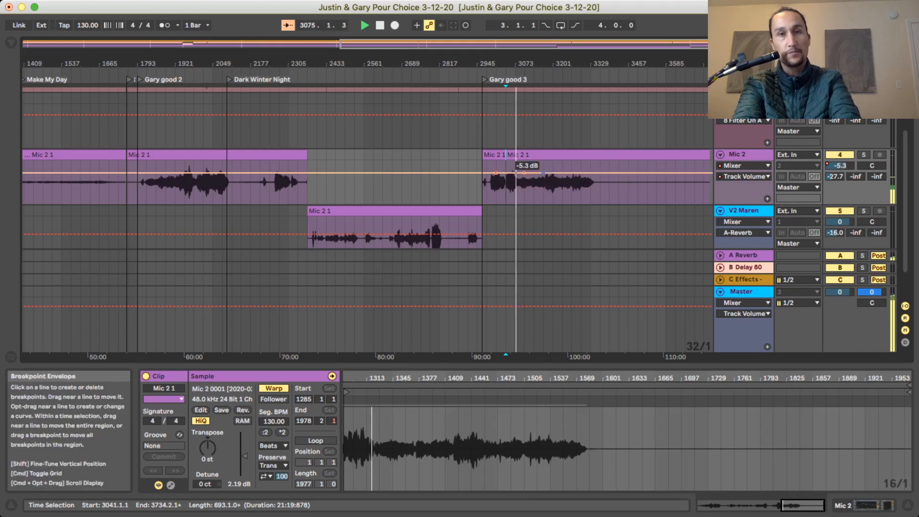
{"action": "key", "text": "super+z"}
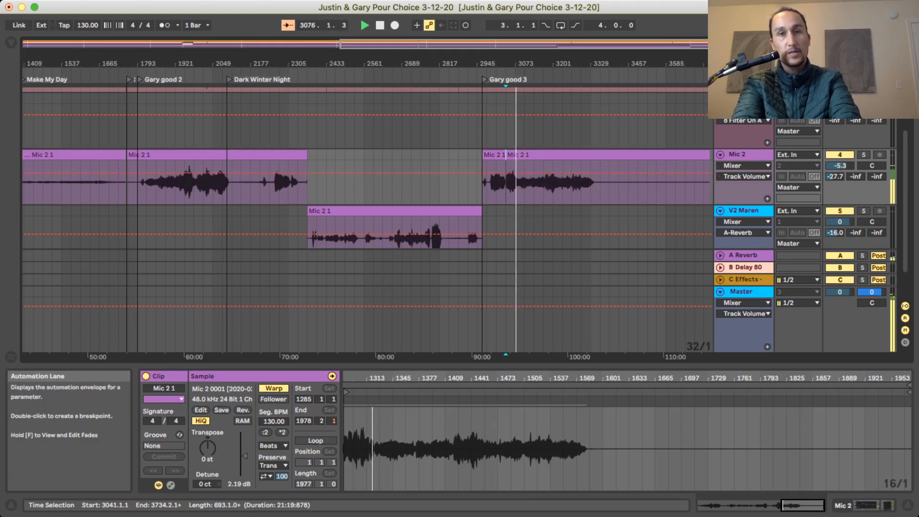
{"action": "key", "text": "super+z"}
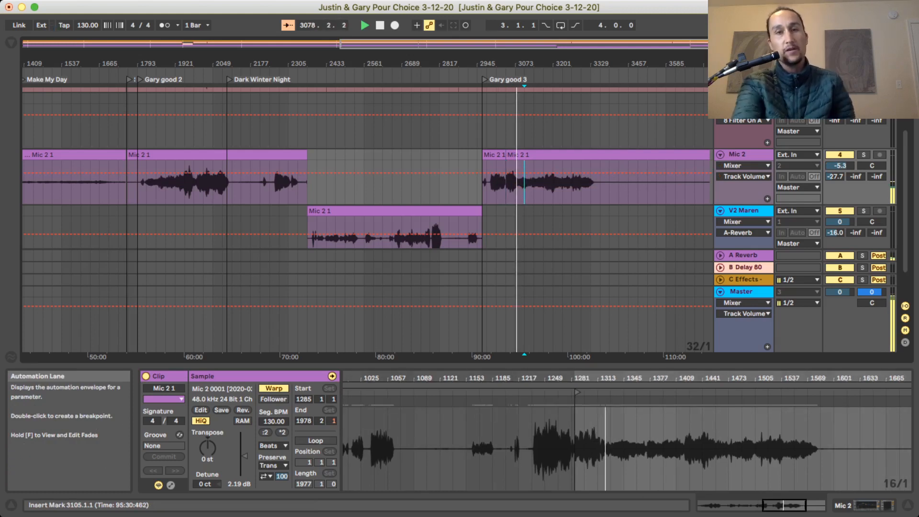
Stop playback, and switch the arrangement's automation lanes off and back on.
{"action": "key", "text": "space"}
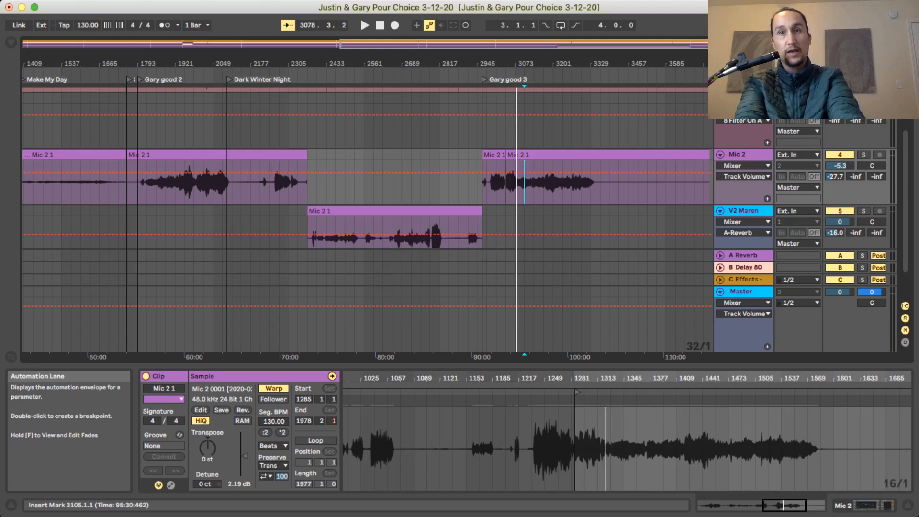
{"action": "key", "text": "super+k"}
{"action": "key", "text": "super+k"}
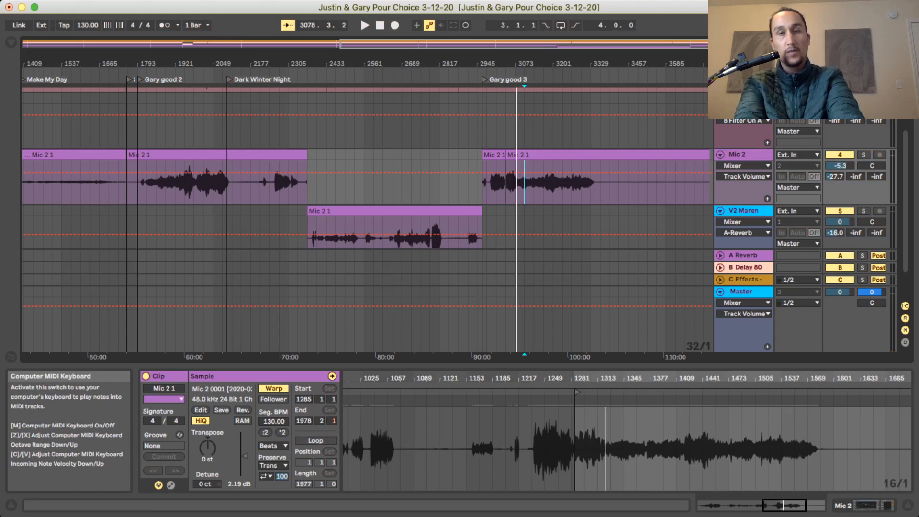
{"action": "key", "text": "a"}
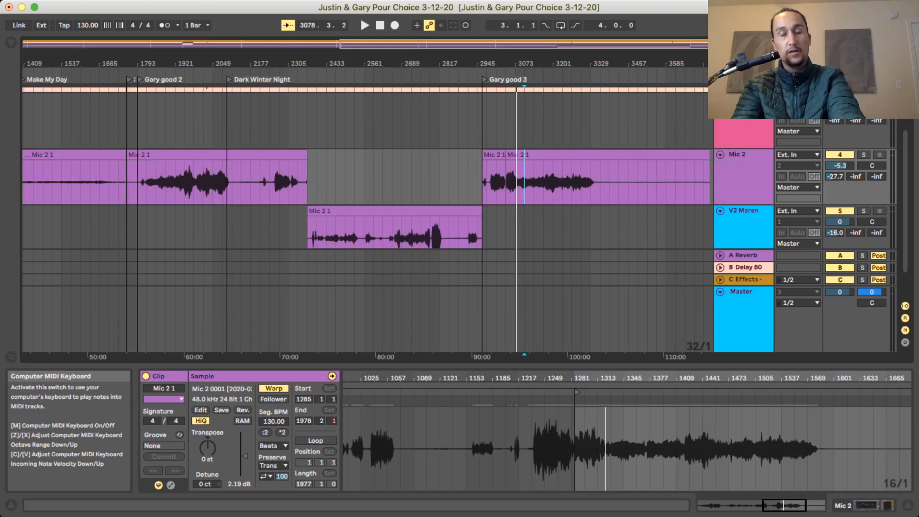
{"action": "key", "text": "a"}
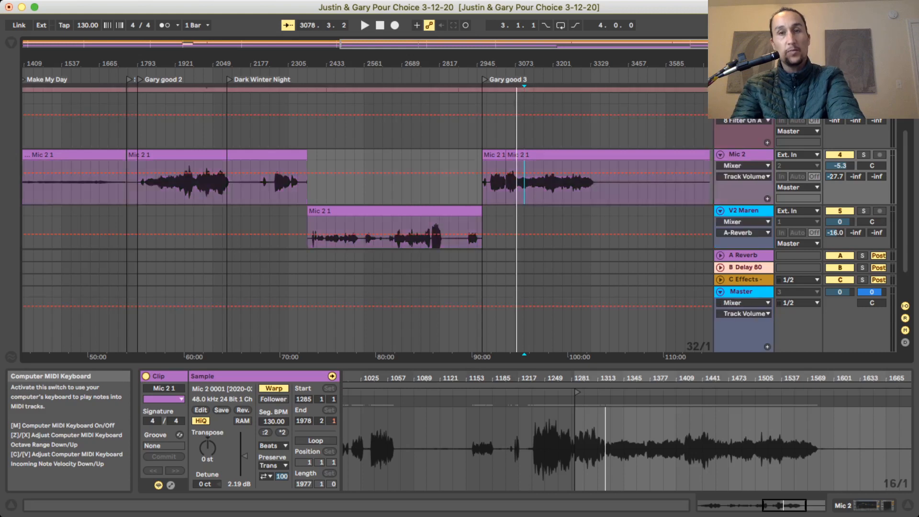
Review the arrangement with and without automation lanes across the tracks, and leave automation hidden.
{"action": "key", "text": "a"}
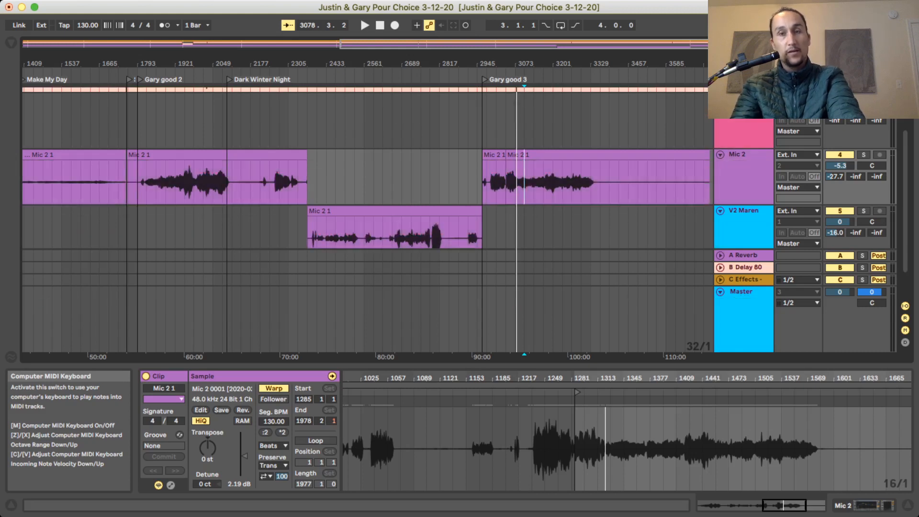
{"action": "key", "text": "a"}
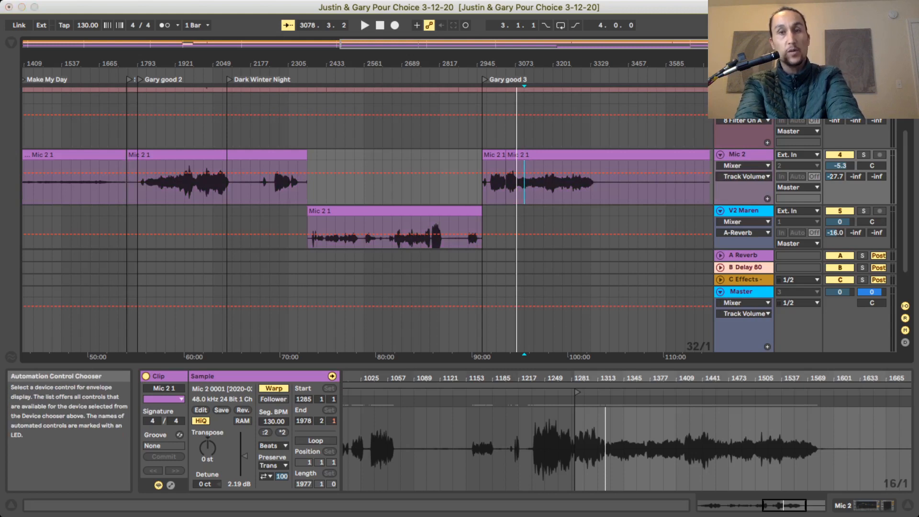
{"action": "scroll", "coordinate": [611, 183], "scroll_direction": "up", "scroll_amount": 5}
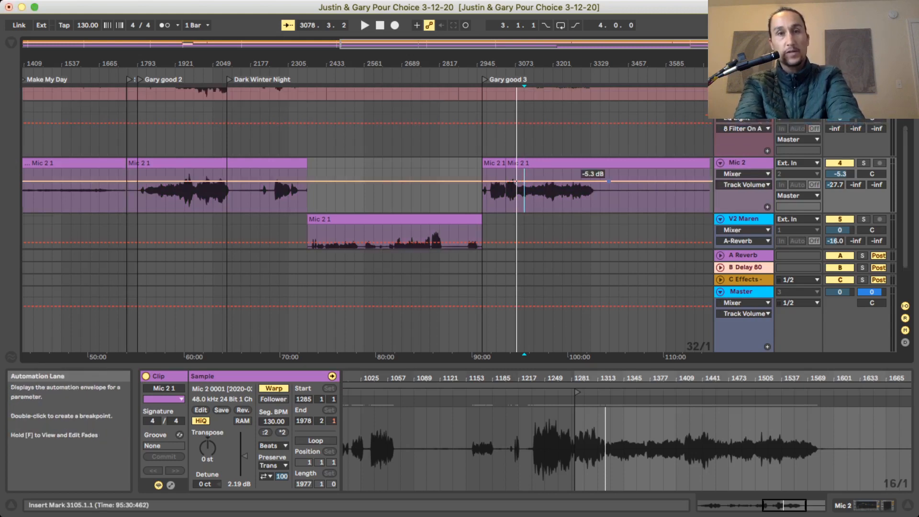
{"action": "scroll", "coordinate": [611, 183], "scroll_direction": "right", "scroll_amount": 1}
{"action": "scroll", "coordinate": [611, 183], "scroll_direction": "down", "scroll_amount": 3}
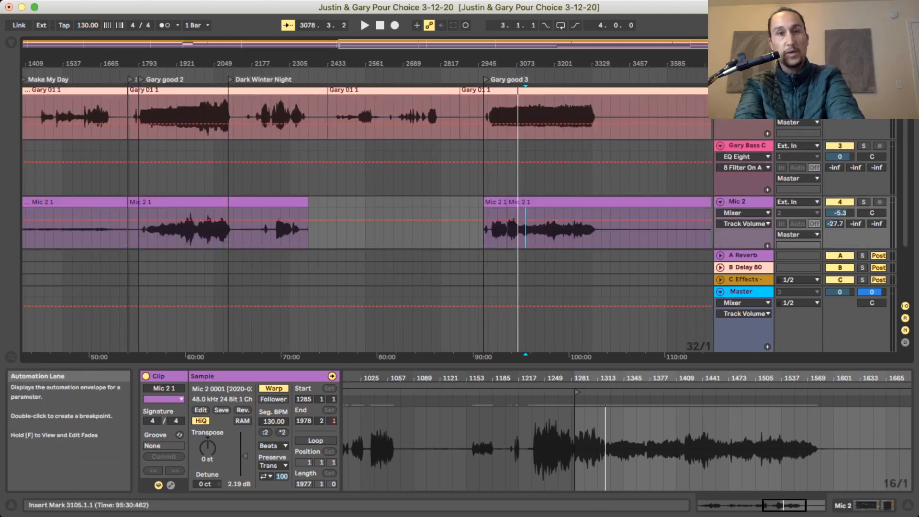
{"action": "scroll", "coordinate": [363, 216], "scroll_direction": "down", "scroll_amount": 3}
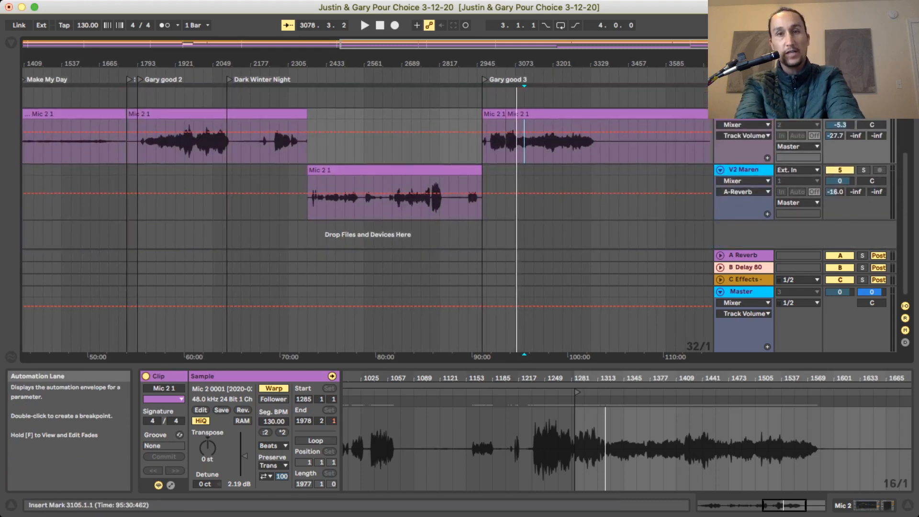
{"action": "left_click", "coordinate": [744, 170]}
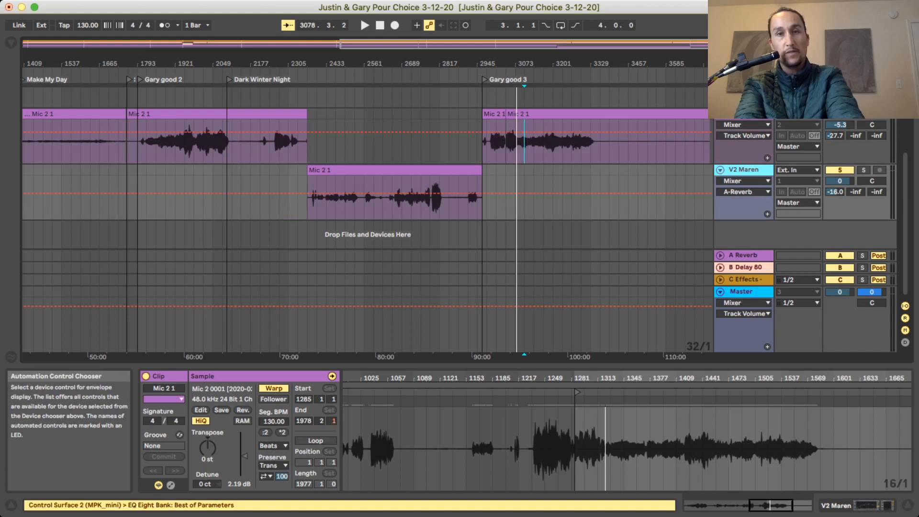
{"action": "key", "text": "a"}
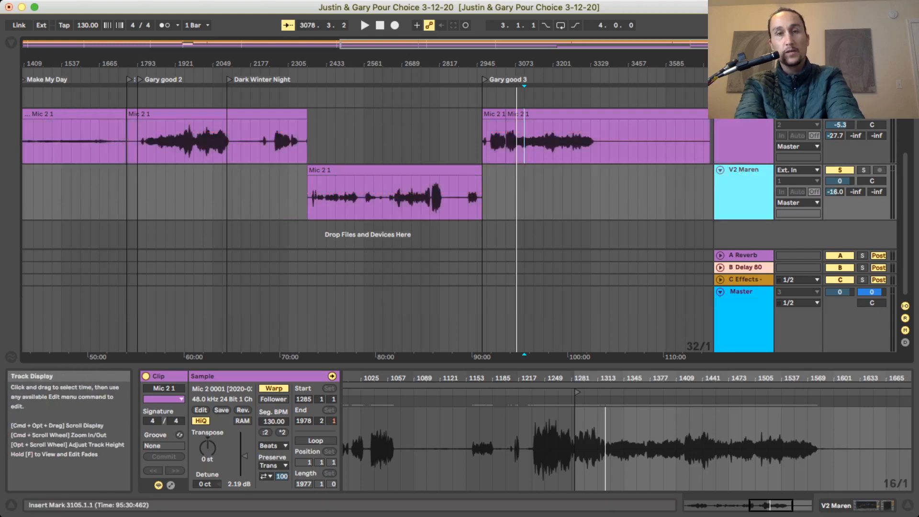
{"action": "scroll", "coordinate": [515, 158], "scroll_direction": "up", "scroll_amount": 2}
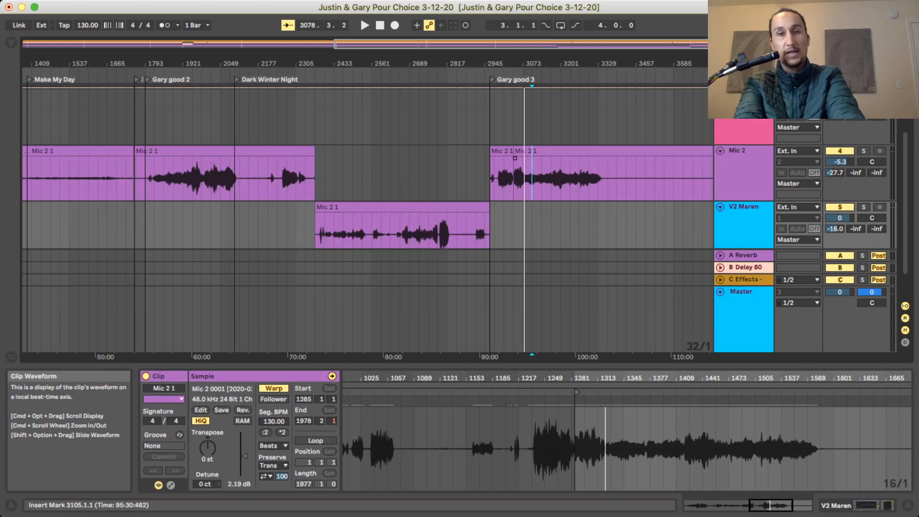
In the Mic 2 track's EQ Eight, set filter 2 to 135 Hz at 5.83 dB and filter 1 to 19.8 Hz at -10.8 dB.
{"action": "left_click", "coordinate": [570, 178]}
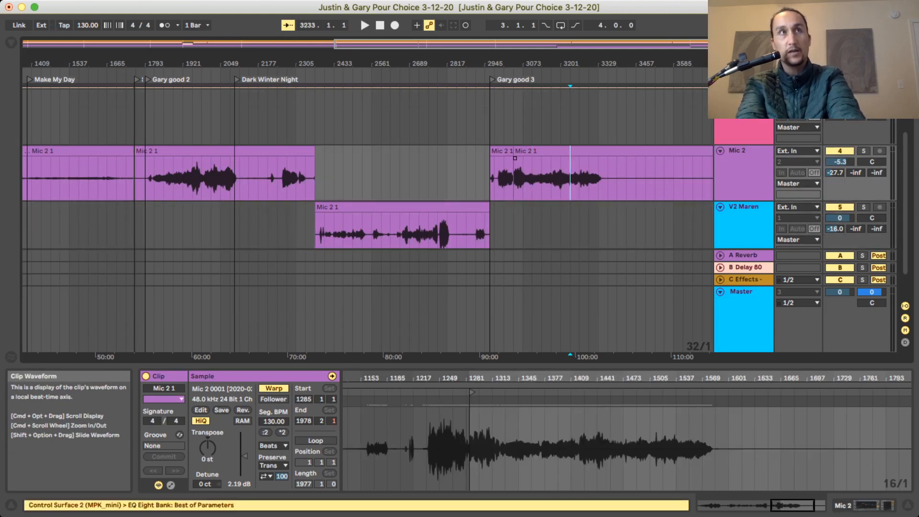
{"action": "left_click", "coordinate": [532, 178]}
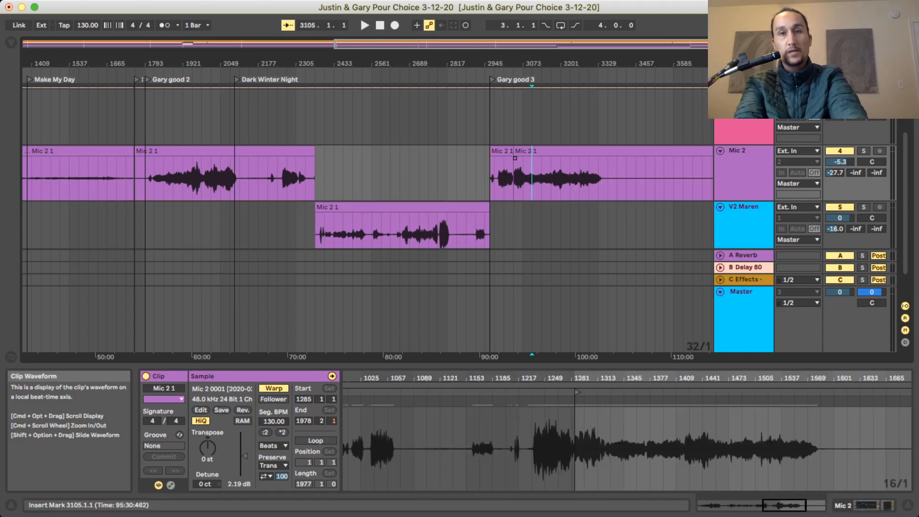
{"action": "key", "text": "Left"}
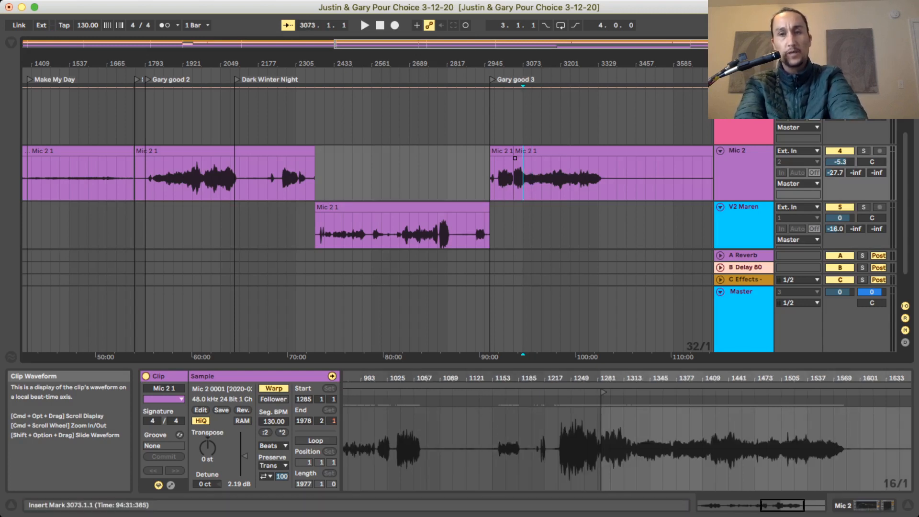
{"action": "left_click", "coordinate": [865, 505]}
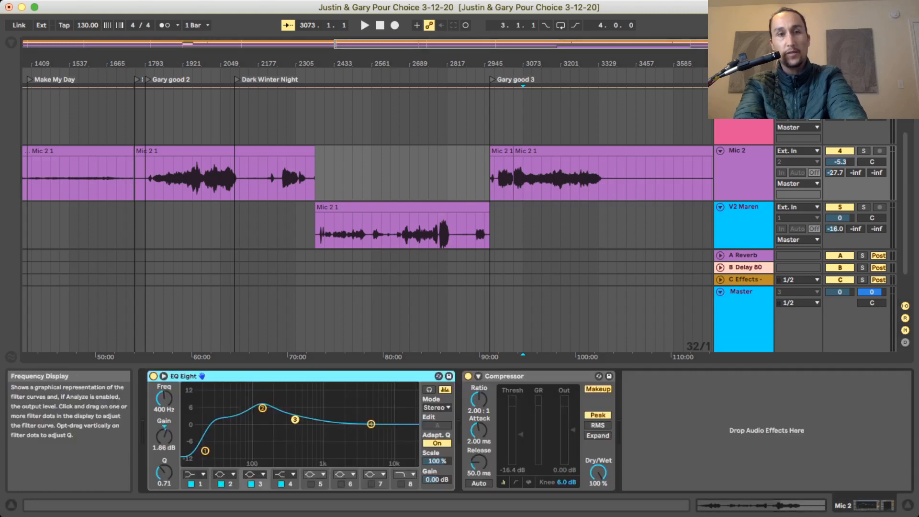
{"action": "left_click_drag", "start_coordinate": [262, 407], "coordinate": [262, 410]}
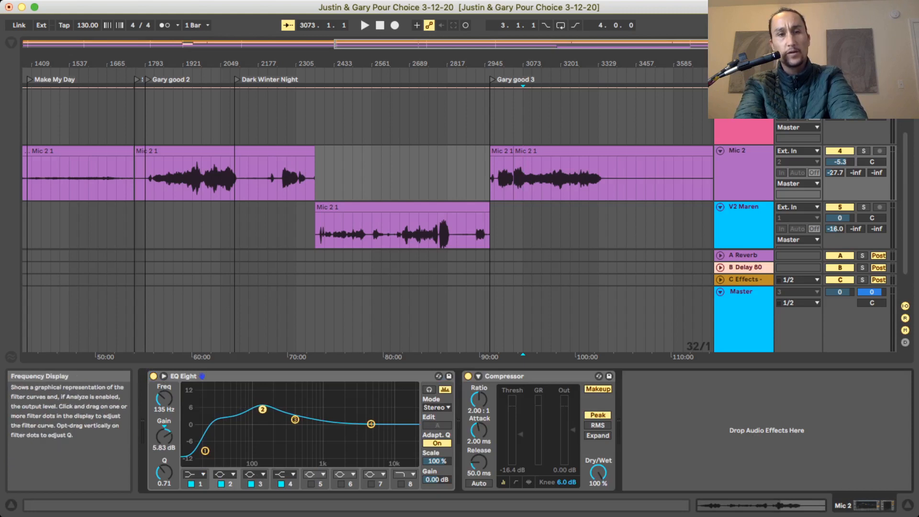
{"action": "left_click", "coordinate": [295, 419]}
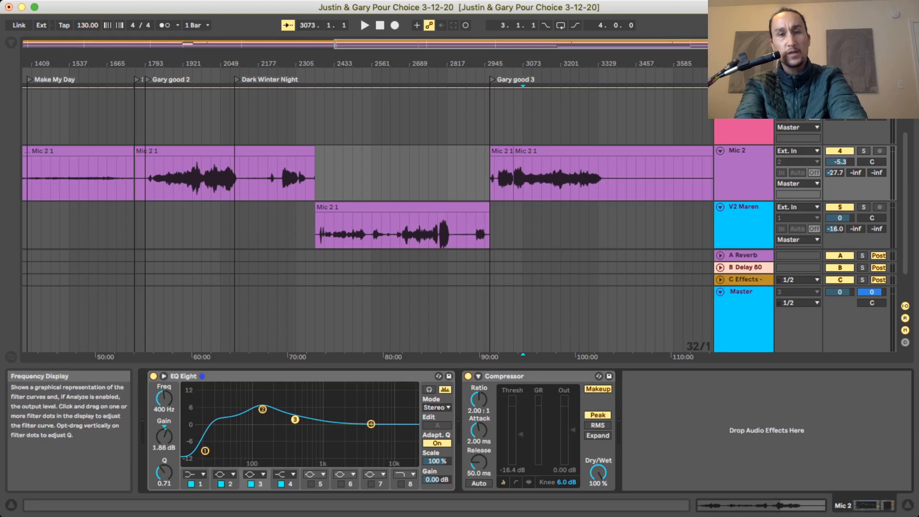
{"action": "left_click_drag", "start_coordinate": [205, 450], "coordinate": [204, 452]}
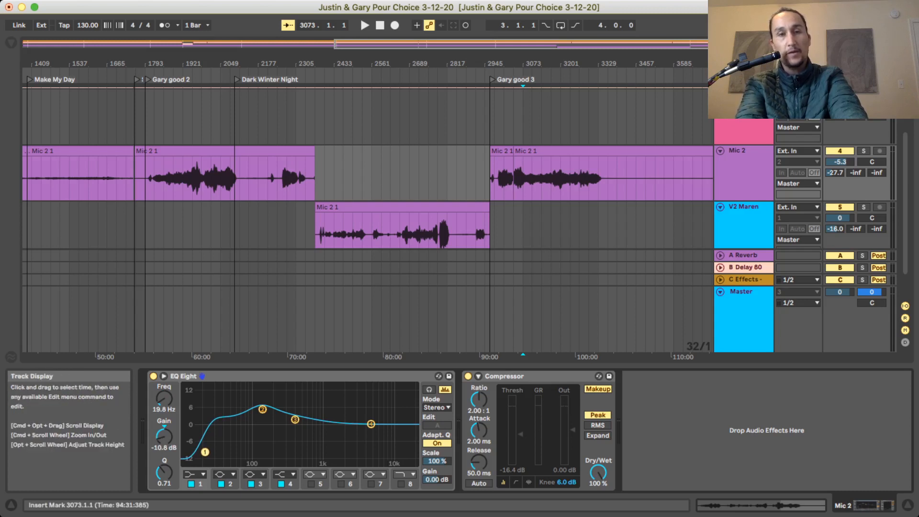
In track 2's EQ Eight, set filter 1 to 20.2 Hz at -10.3 dB.
{"action": "left_click", "coordinate": [551, 227]}
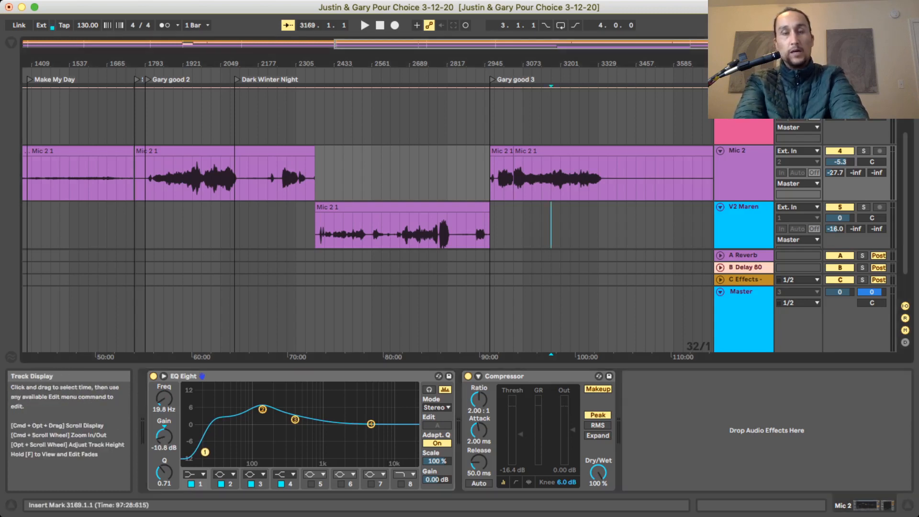
{"action": "scroll", "coordinate": [551, 227], "scroll_direction": "up", "scroll_amount": 5}
{"action": "left_click", "coordinate": [546, 177]}
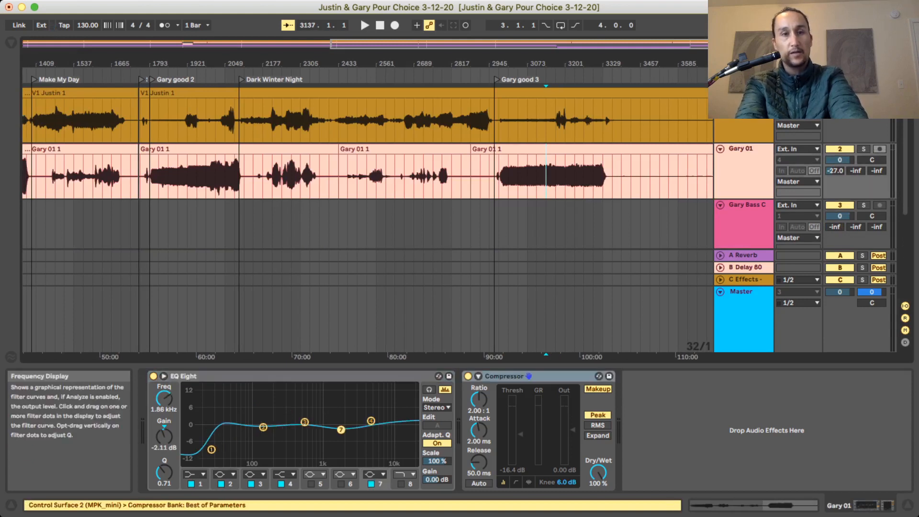
{"action": "left_click_drag", "start_coordinate": [212, 450], "coordinate": [205, 451]}
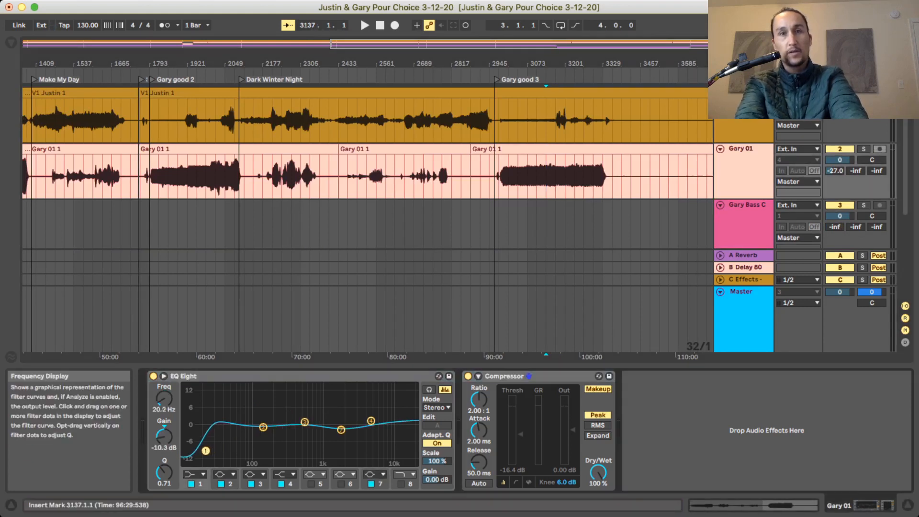
Examine track 1's EQ Eight and Compressor settings and its waveform around bars 2881 to 3233.
{"action": "left_click", "coordinate": [536, 122]}
{"action": "left_click", "coordinate": [471, 121]}
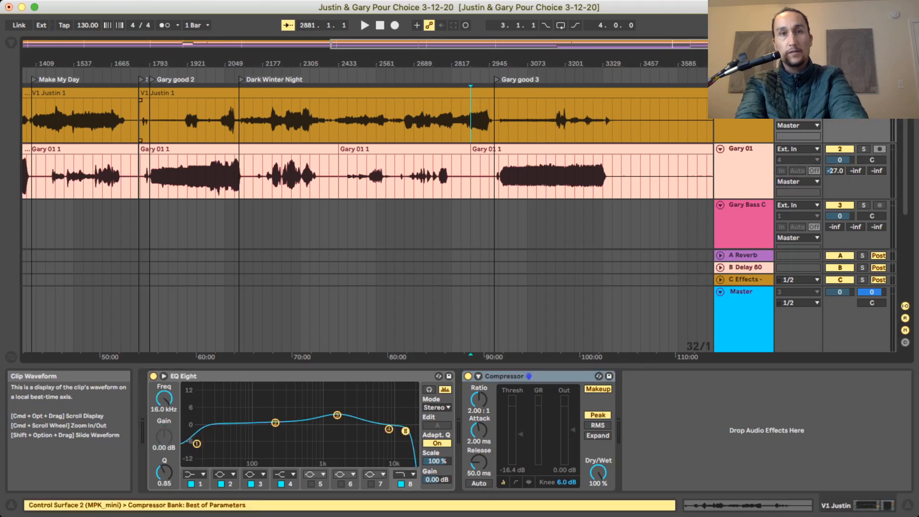
{"action": "scroll", "coordinate": [471, 121], "scroll_direction": "right", "scroll_amount": 1}
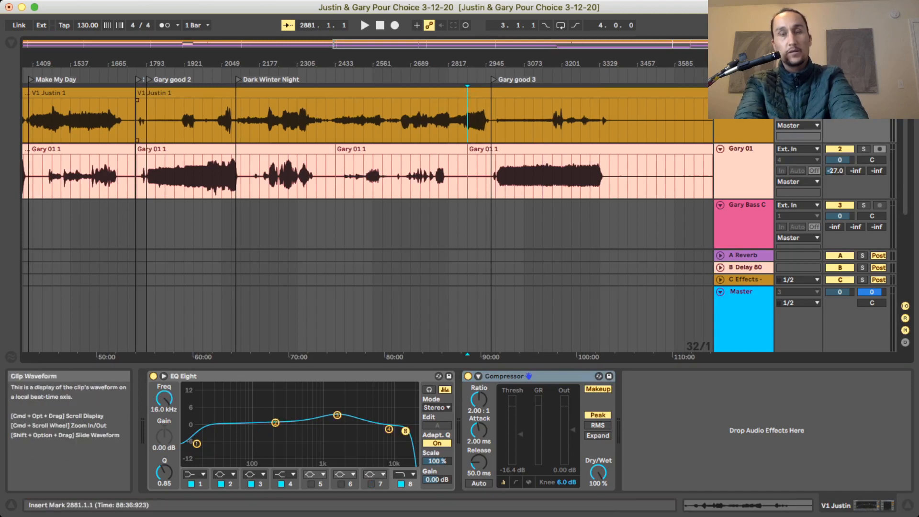
{"action": "left_click", "coordinate": [553, 121]}
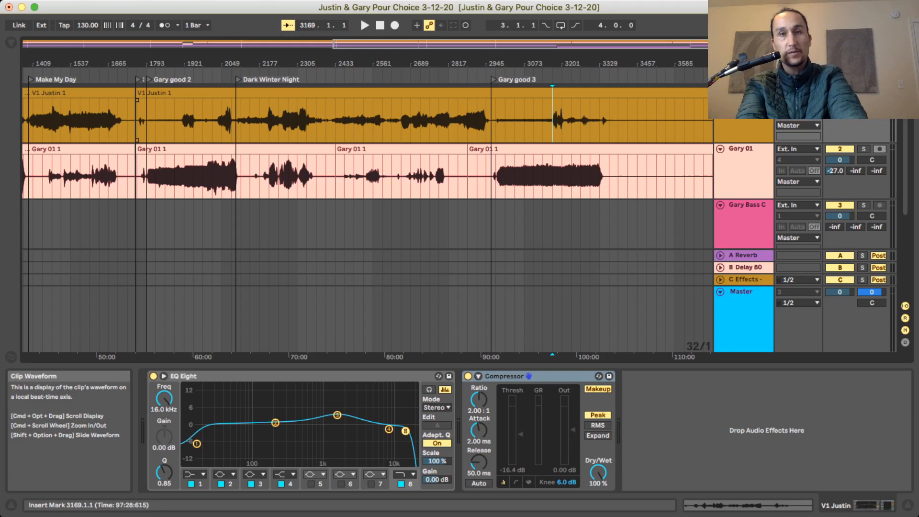
{"action": "left_click", "coordinate": [572, 120]}
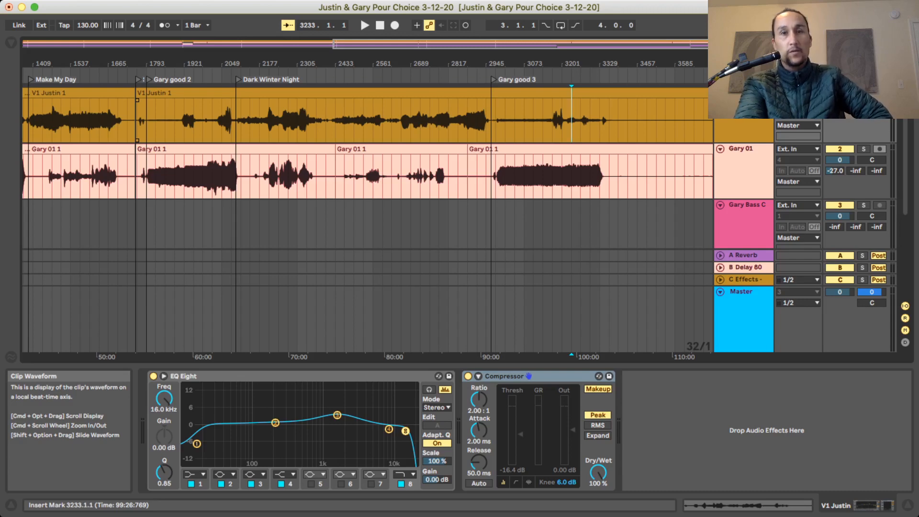
{"action": "scroll", "coordinate": [364, 216], "scroll_direction": "down", "scroll_amount": 5}
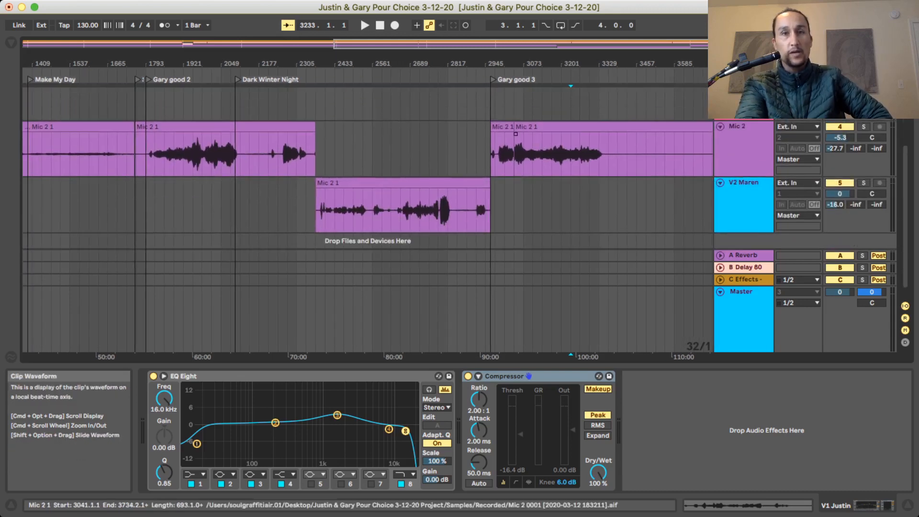
{"action": "scroll", "coordinate": [363, 215], "scroll_direction": "up", "scroll_amount": 5}
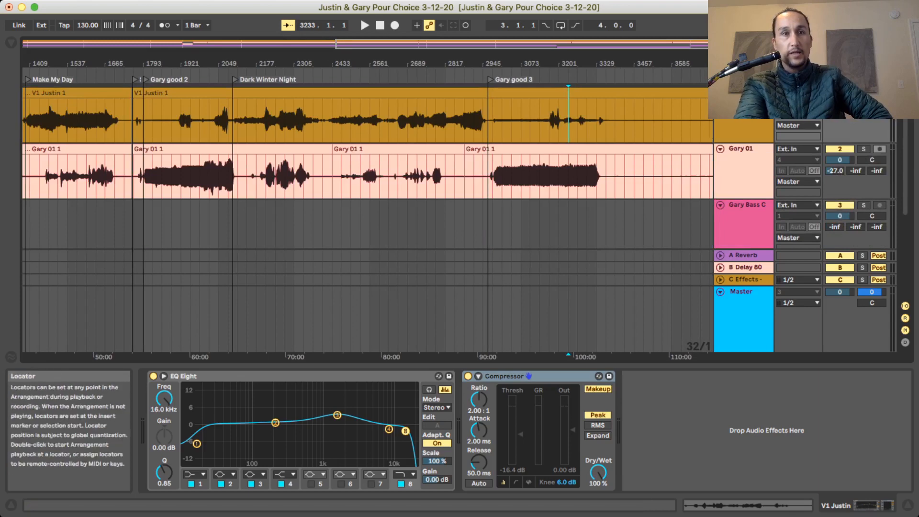
Review the song locators and waveforms in the first half of the arrangement, opening the bar 971 locator's name for editing.
{"action": "scroll", "coordinate": [368, 211], "scroll_direction": "left", "scroll_amount": 5}
{"action": "scroll", "coordinate": [363, 211], "scroll_direction": "left", "scroll_amount": 1}
{"action": "scroll", "coordinate": [364, 211], "scroll_direction": "down", "scroll_amount": 1}
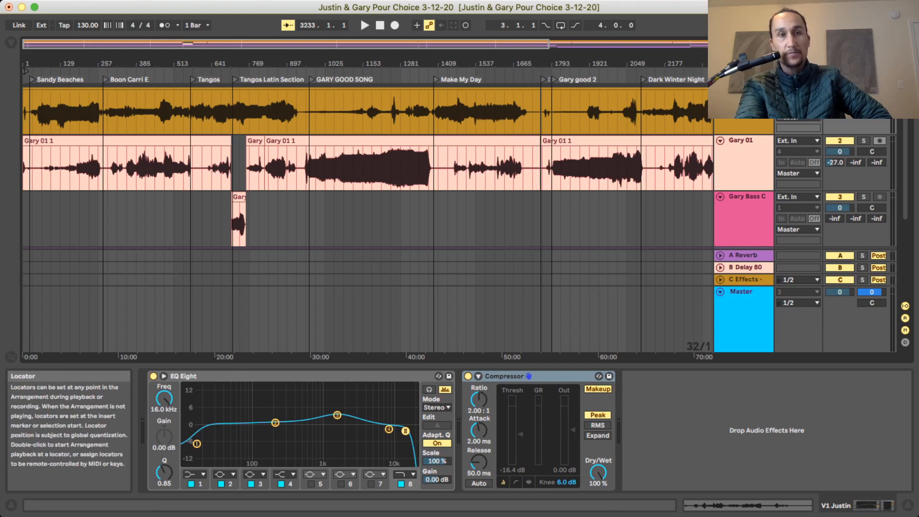
{"action": "left_click", "coordinate": [193, 79]}
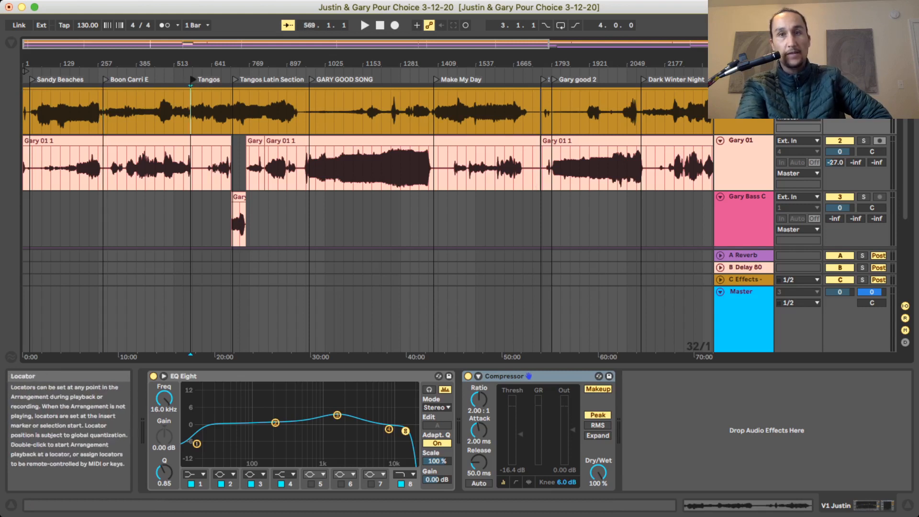
{"action": "left_click", "coordinate": [391, 110]}
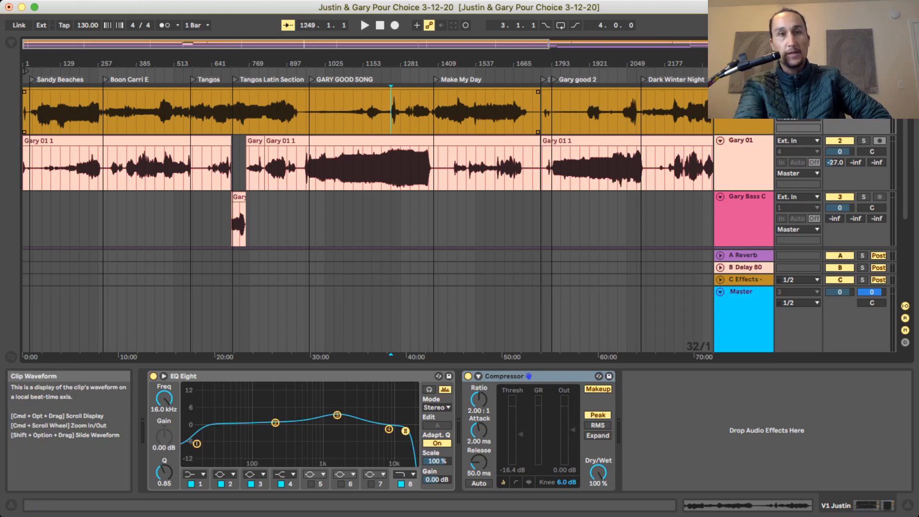
{"action": "left_click", "coordinate": [312, 79]}
{"action": "key", "text": "super+r"}
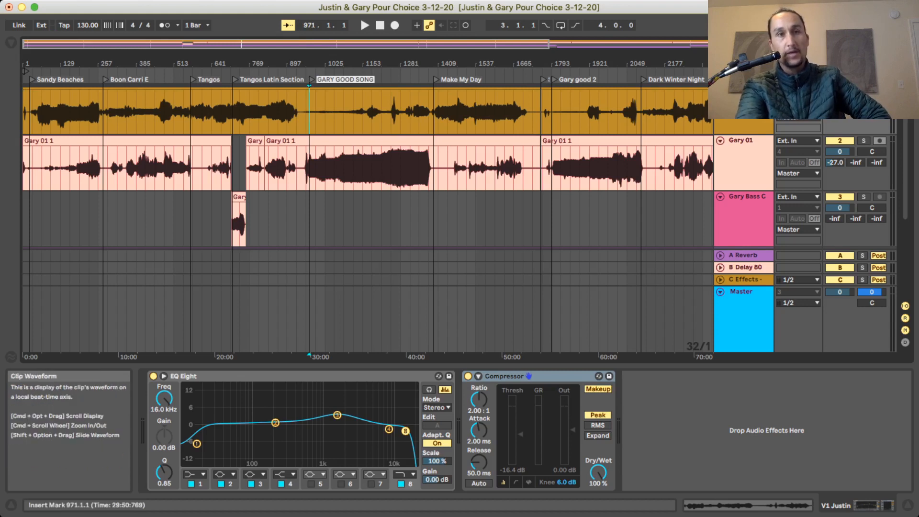
{"action": "left_click", "coordinate": [343, 110]}
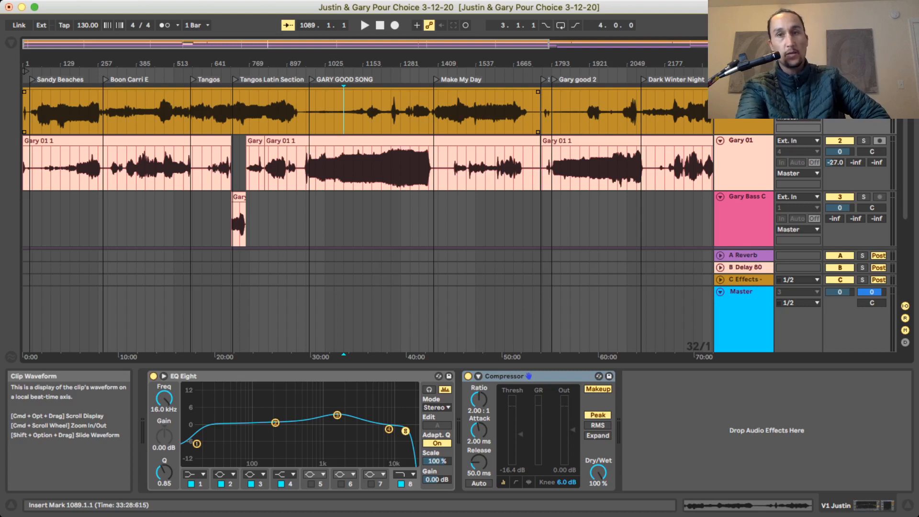
{"action": "left_click", "coordinate": [350, 141]}
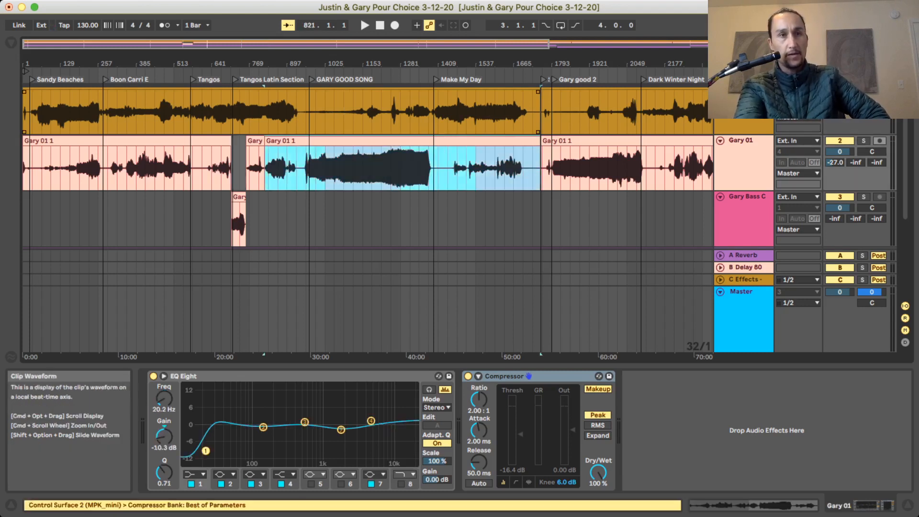
{"action": "left_click", "coordinate": [117, 112]}
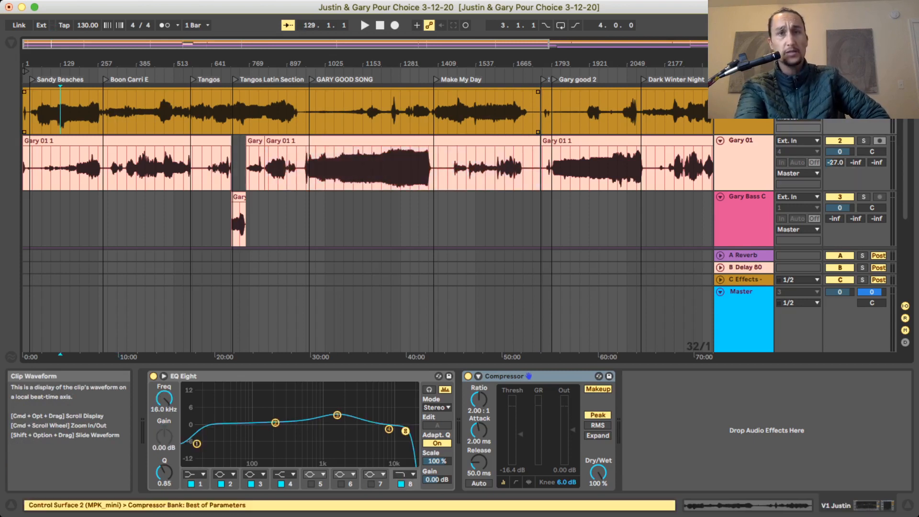
{"action": "left_click", "coordinate": [486, 111]}
Add a locator at bar 3393, just after the last song of the recording.
{"action": "scroll", "coordinate": [486, 112], "scroll_direction": "right", "scroll_amount": 5}
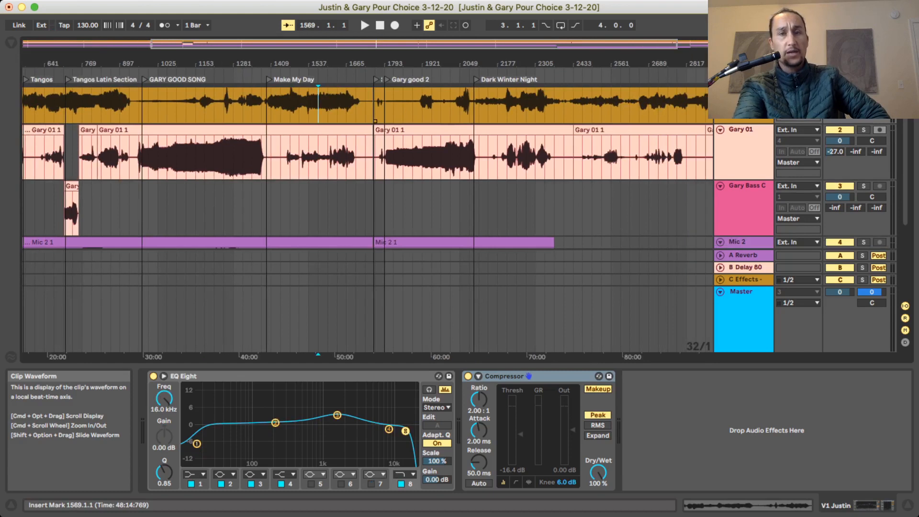
{"action": "left_click", "coordinate": [517, 110]}
{"action": "scroll", "coordinate": [364, 215], "scroll_direction": "right", "scroll_amount": 5}
{"action": "scroll", "coordinate": [364, 215], "scroll_direction": "up", "scroll_amount": 1}
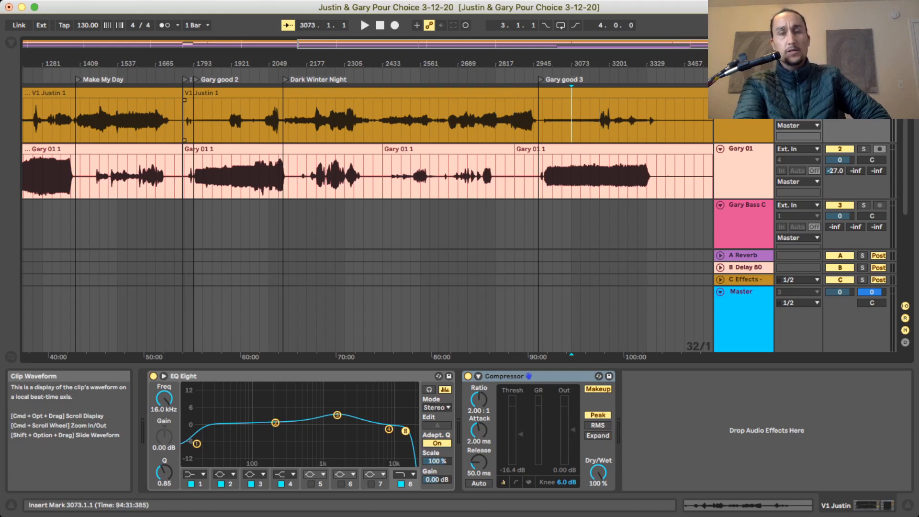
{"action": "scroll", "coordinate": [571, 122], "scroll_direction": "down", "scroll_amount": 1}
{"action": "scroll", "coordinate": [571, 123], "scroll_direction": "right", "scroll_amount": 1}
{"action": "scroll", "coordinate": [571, 122], "scroll_direction": "up", "scroll_amount": 1}
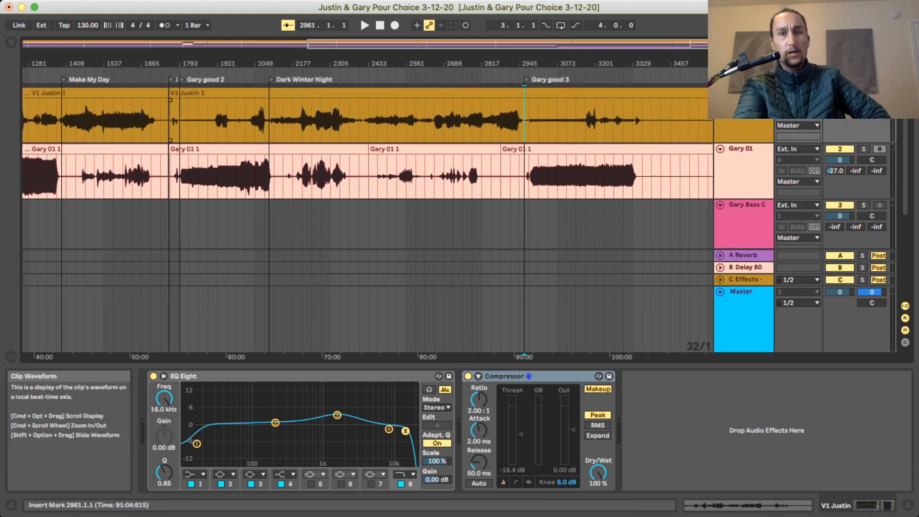
{"action": "left_click", "coordinate": [651, 121]}
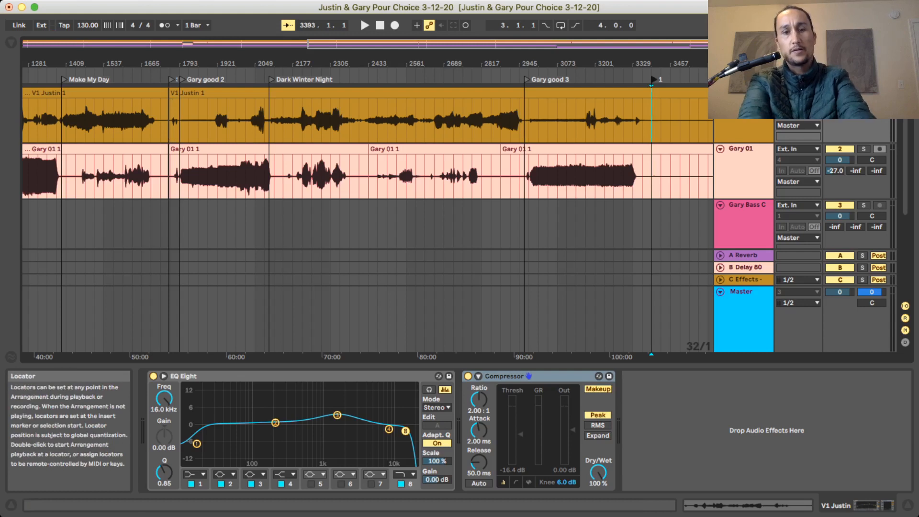
Rename the locator at bar 3393 "End".
{"action": "key", "text": "super+r"}
{"action": "type", "text": "End"}
{"action": "key", "text": "Return"}
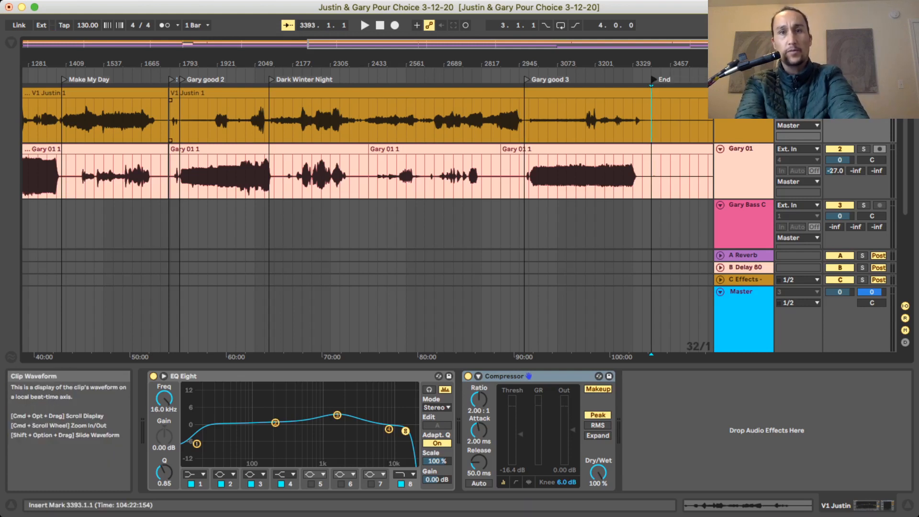
Move the last song's start locator from bar 2961 to bar 2985, where track 2's continuous waveform begins.
{"action": "left_click", "coordinate": [524, 120]}
{"action": "key", "text": "plus"}
{"action": "key", "text": "plus"}
{"action": "key", "text": "plus"}
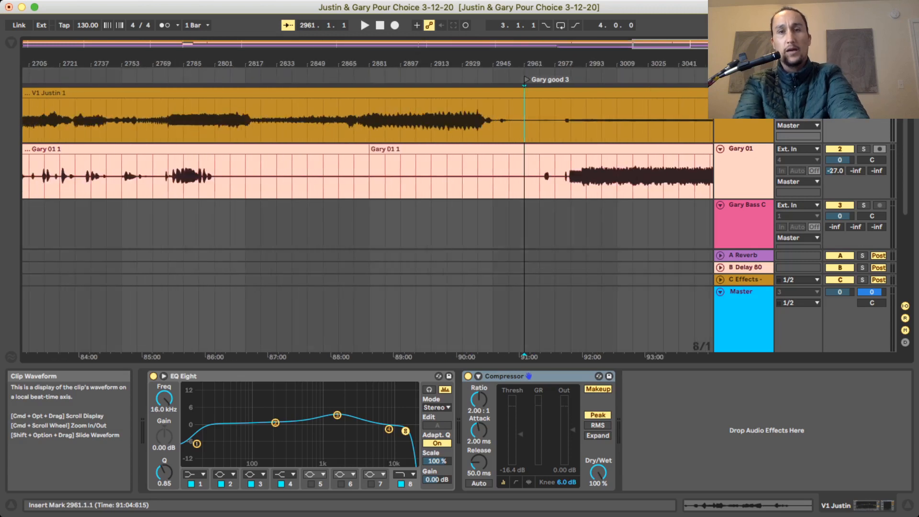
{"action": "left_click", "coordinate": [539, 176]}
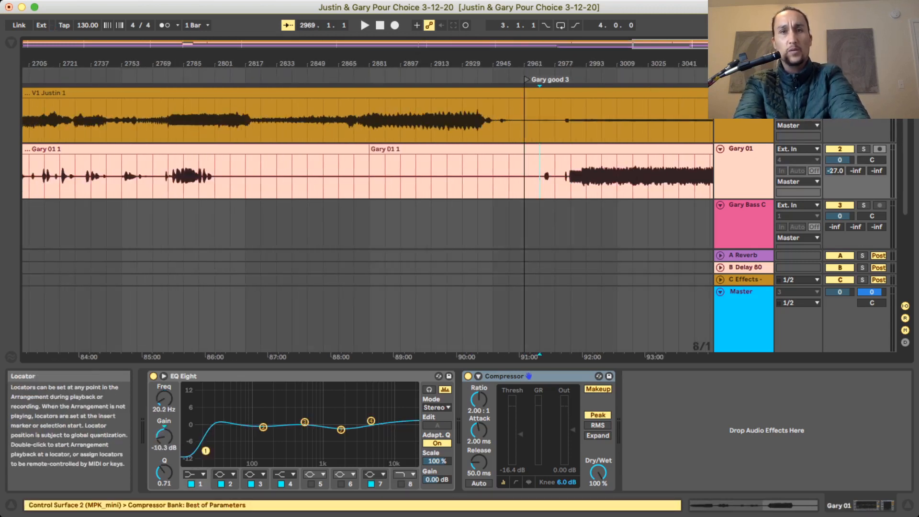
{"action": "left_click_drag", "start_coordinate": [526, 79], "coordinate": [572, 80]}
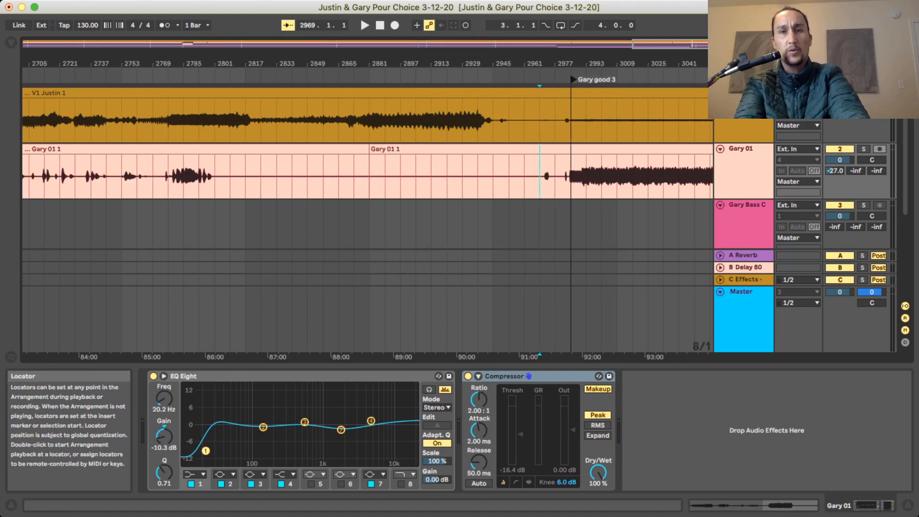
Play from bar 2985 to check the song start, stop, and move its locator back to bar 2984.
{"action": "left_click", "coordinate": [570, 115]}
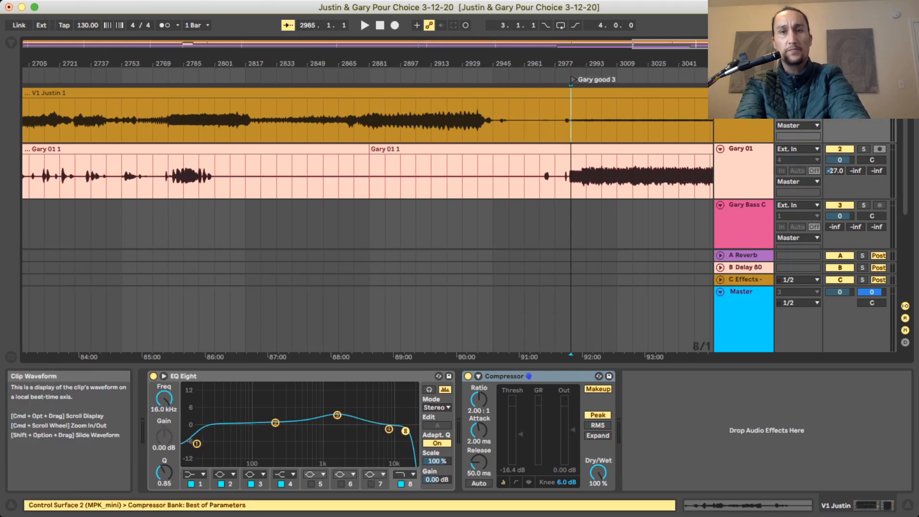
{"action": "key", "text": "space"}
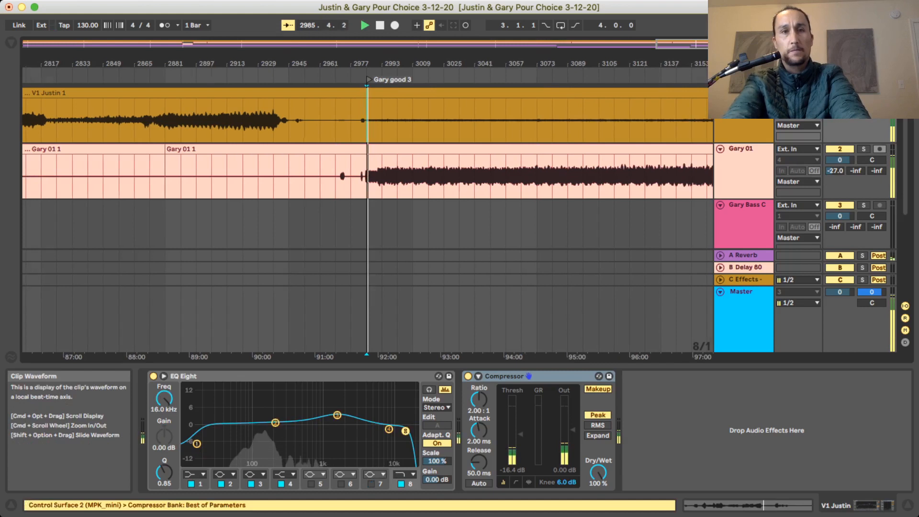
{"action": "key", "text": "plus"}
{"action": "key", "text": "plus"}
{"action": "key", "text": "plus"}
{"action": "key", "text": "plus"}
{"action": "key", "text": "space"}
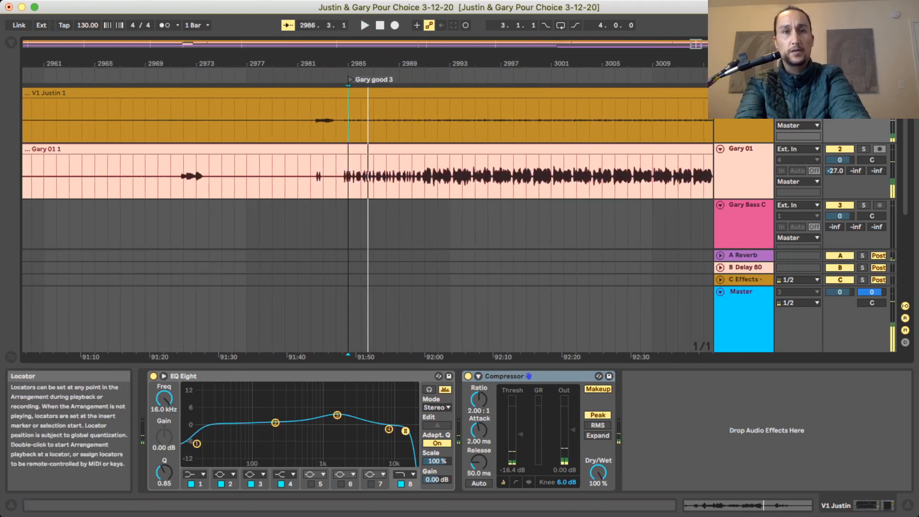
{"action": "left_click_drag", "start_coordinate": [351, 79], "coordinate": [337, 80]}
{"action": "left_click", "coordinate": [336, 115]}
Play from bar 2984, stop, and fine-tune the song's start locator to 2984.3.1, just before track 2's first notes.
{"action": "key", "text": "space"}
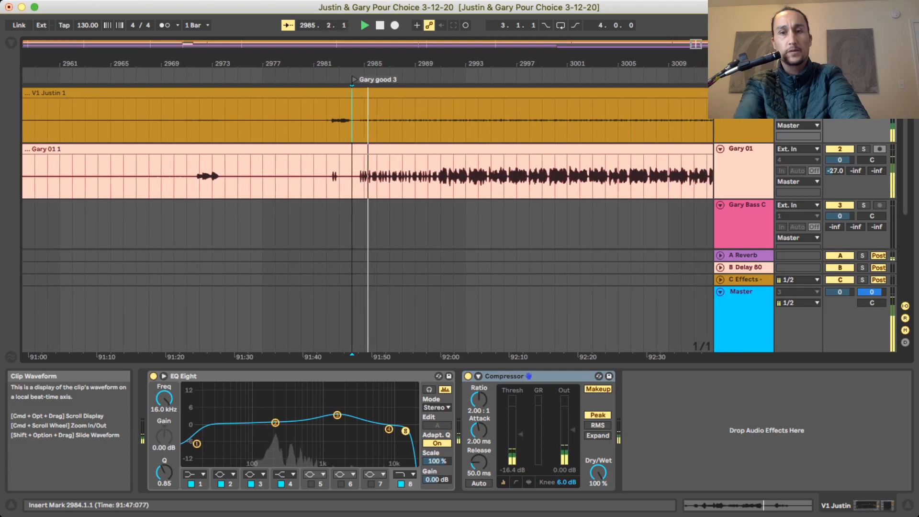
{"action": "key", "text": "plus"}
{"action": "key", "text": "plus"}
{"action": "key", "text": "space"}
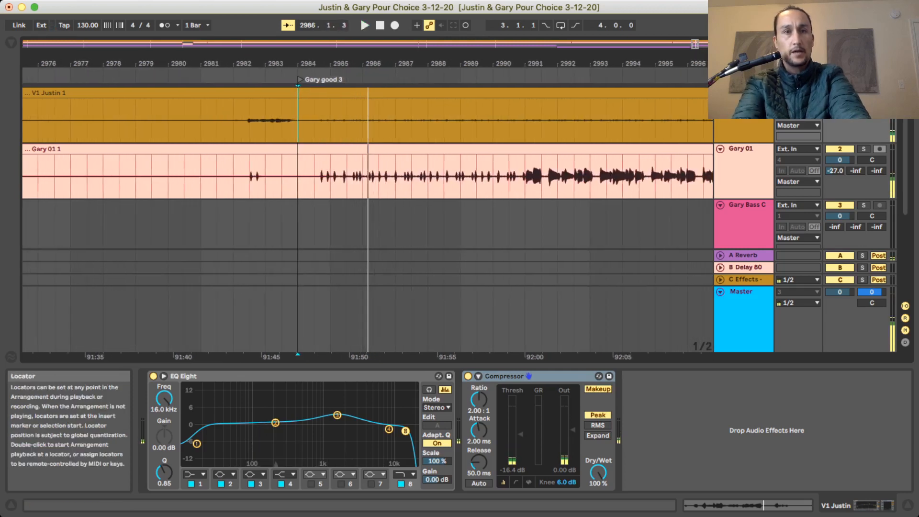
{"action": "left_click_drag", "start_coordinate": [300, 79], "coordinate": [317, 79]}
{"action": "left_click", "coordinate": [315, 117]}
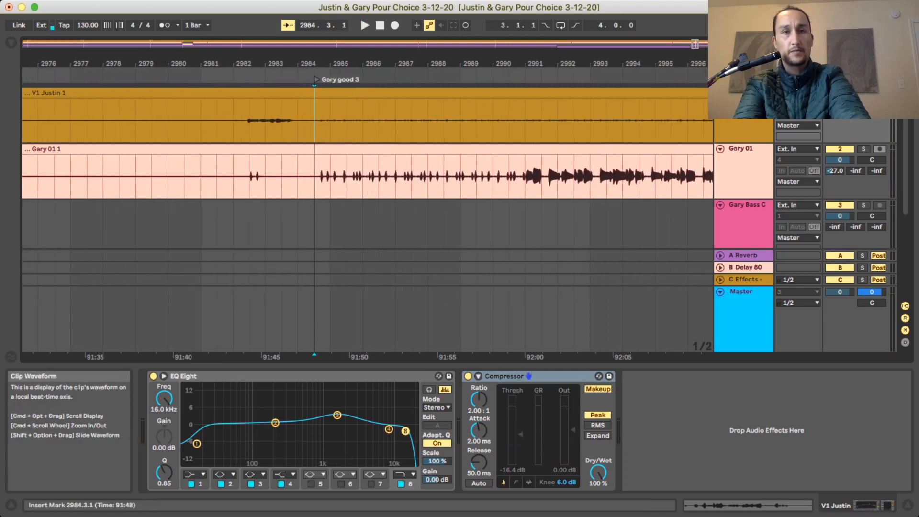
Listen to the last song from its start locator, and restart playback at track 1's vocal passage around bar 3173.
{"action": "key", "text": "space"}
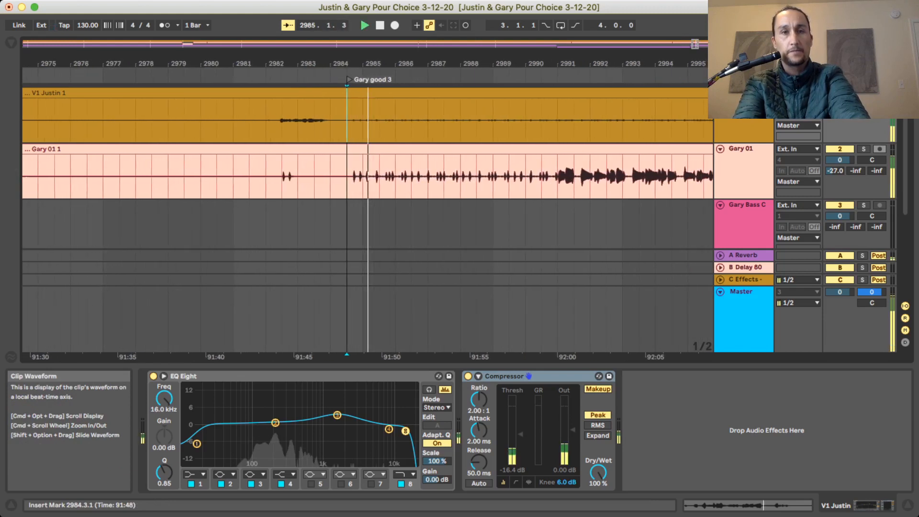
{"action": "key", "text": "minus"}
{"action": "key", "text": "minus"}
{"action": "key", "text": "minus"}
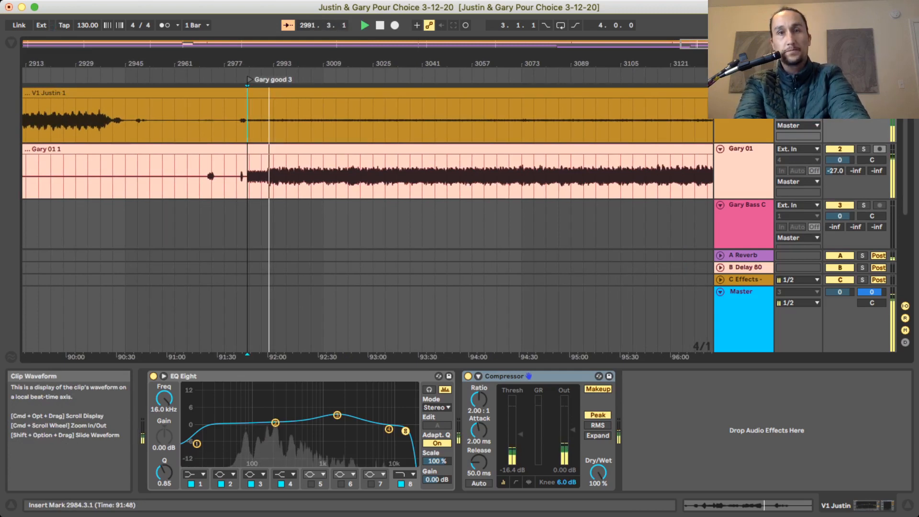
{"action": "left_click", "coordinate": [348, 176]}
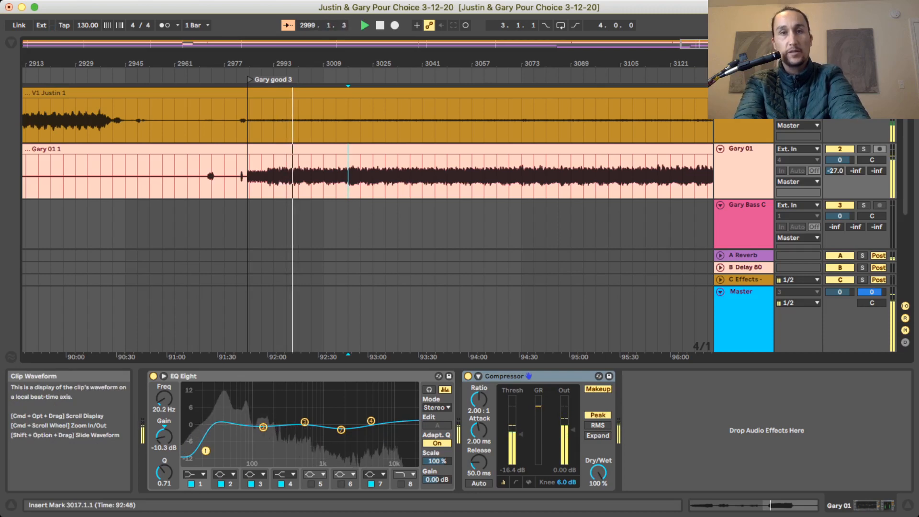
{"action": "scroll", "coordinate": [363, 215], "scroll_direction": "right", "scroll_amount": 10}
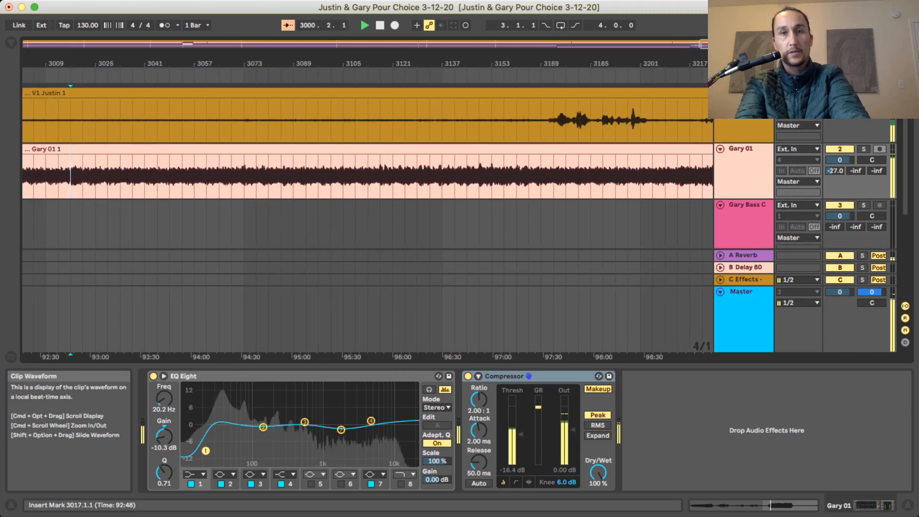
{"action": "left_click", "coordinate": [554, 121]}
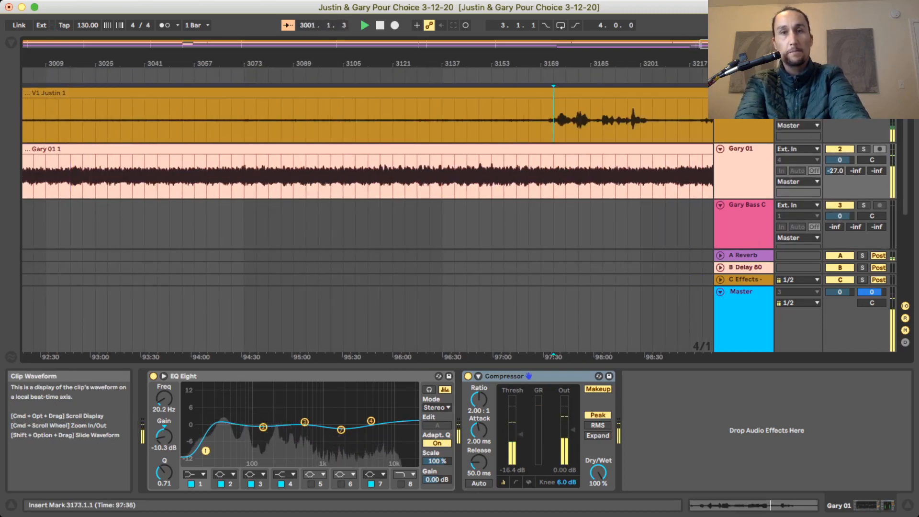
{"action": "key", "text": "space"}
{"action": "key", "text": "space"}
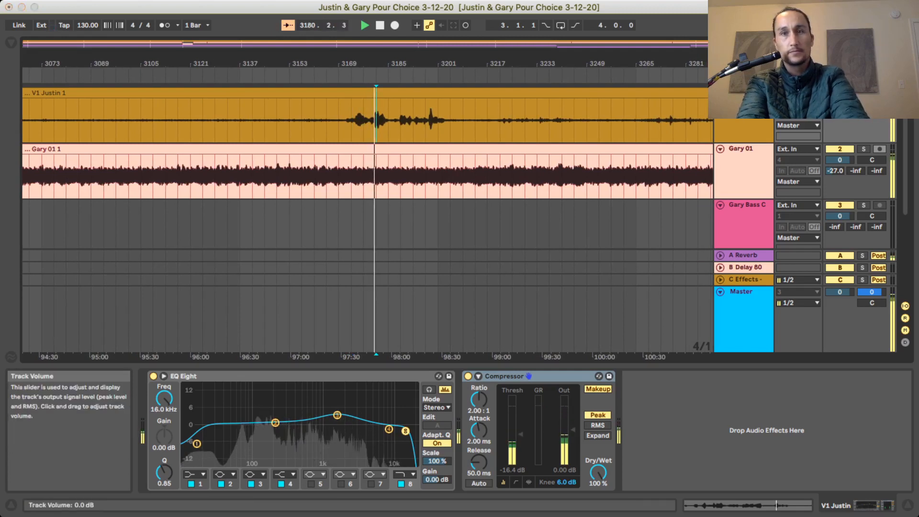
Lower track 1's volume automation line below 0 dB near bar 3173, checking the Mic 2 track, and hide the automation lanes.
{"action": "key", "text": "a"}
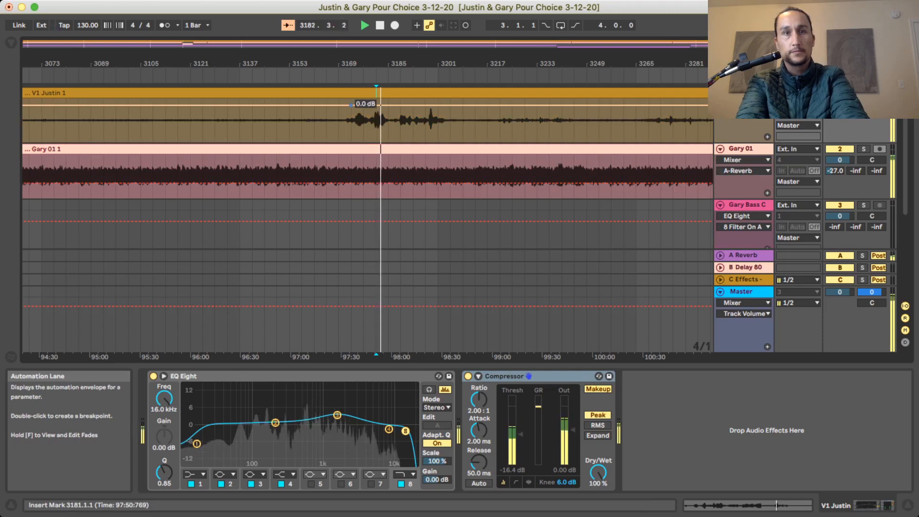
{"action": "left_click_drag", "start_coordinate": [351, 104], "coordinate": [351, 112]}
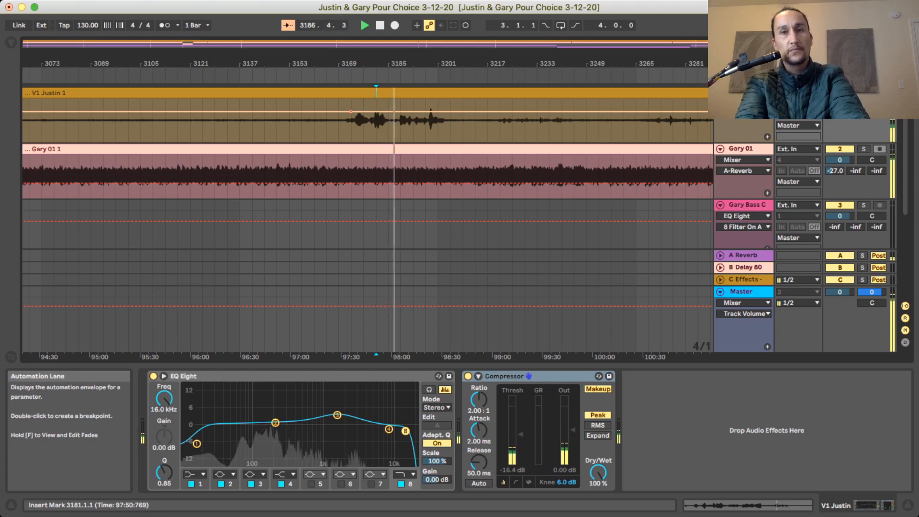
{"action": "scroll", "coordinate": [367, 215], "scroll_direction": "down", "scroll_amount": 5}
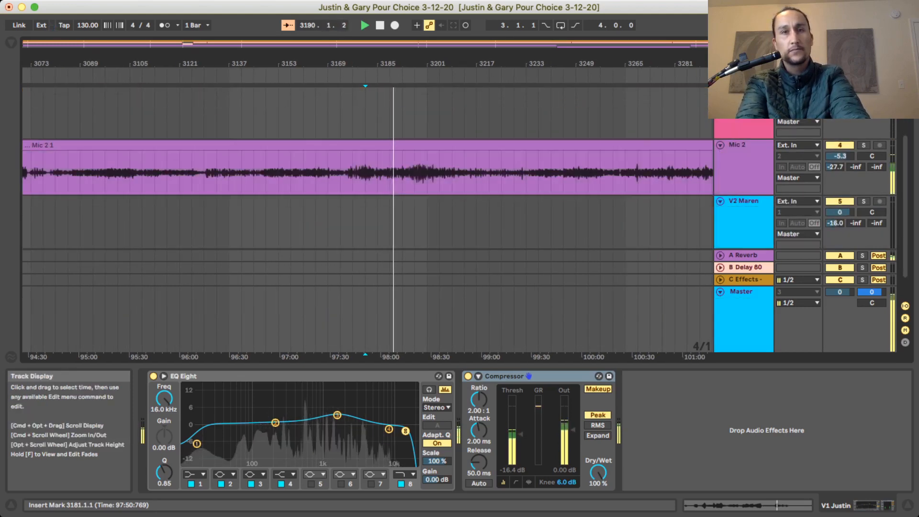
{"action": "scroll", "coordinate": [368, 215], "scroll_direction": "up", "scroll_amount": 5}
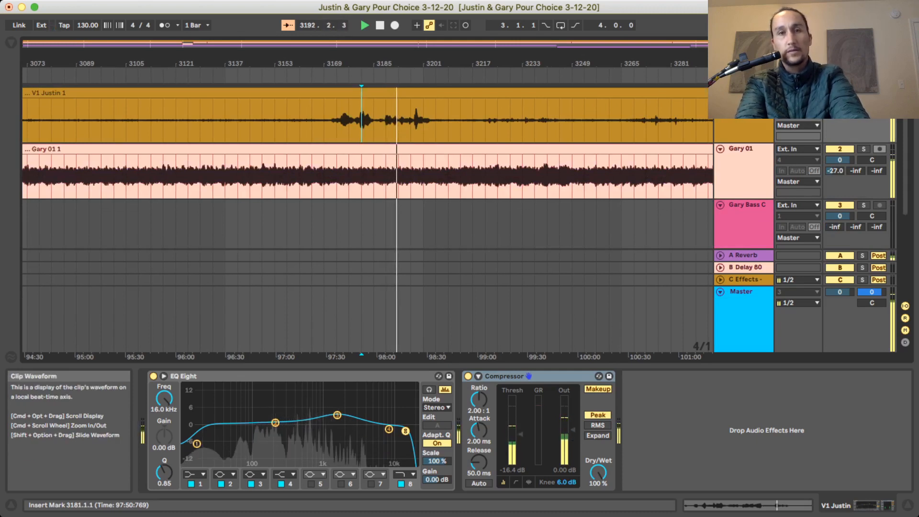
{"action": "key", "text": "a"}
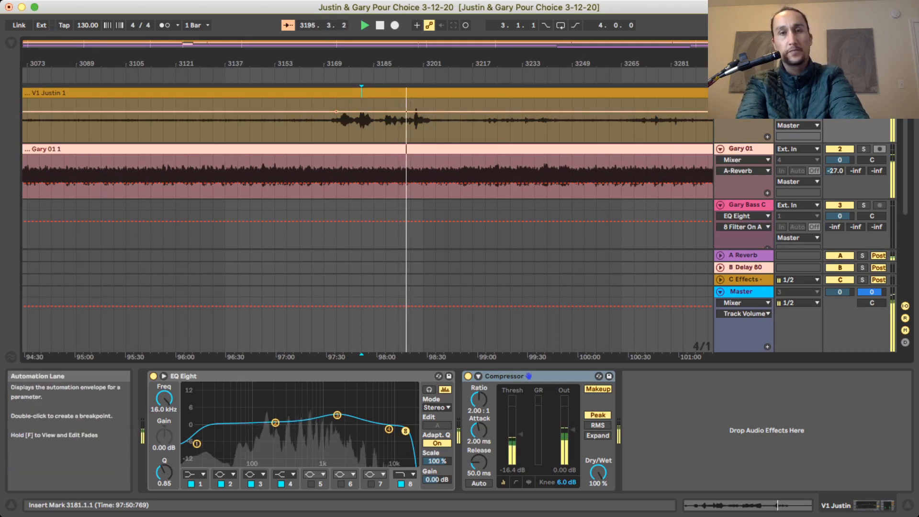
{"action": "key", "text": "a"}
Examine the waveforms of track 1, track 2 and Mic 2 around bars 3189 to 3209, and stop playback.
{"action": "scroll", "coordinate": [364, 216], "scroll_direction": "down", "scroll_amount": 3}
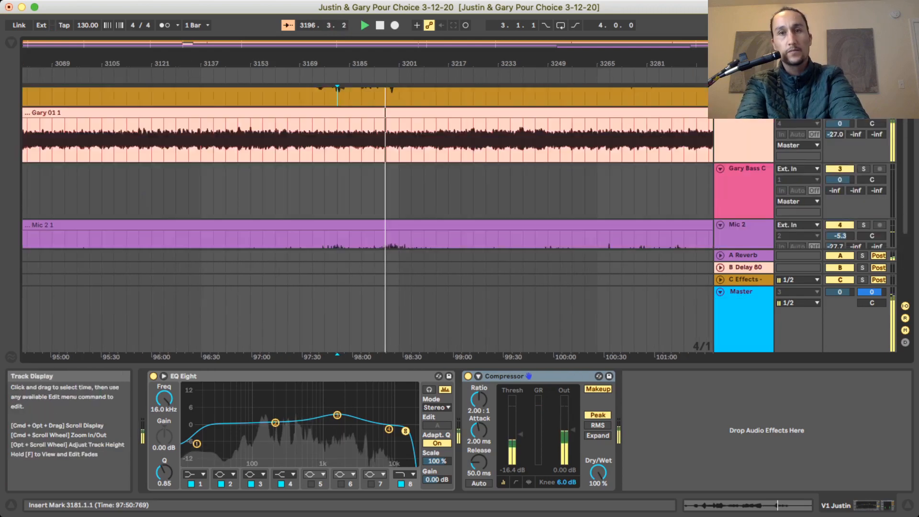
{"action": "scroll", "coordinate": [364, 191], "scroll_direction": "up", "scroll_amount": 3}
{"action": "scroll", "coordinate": [364, 191], "scroll_direction": "down", "scroll_amount": 5}
{"action": "scroll", "coordinate": [364, 191], "scroll_direction": "up", "scroll_amount": 3}
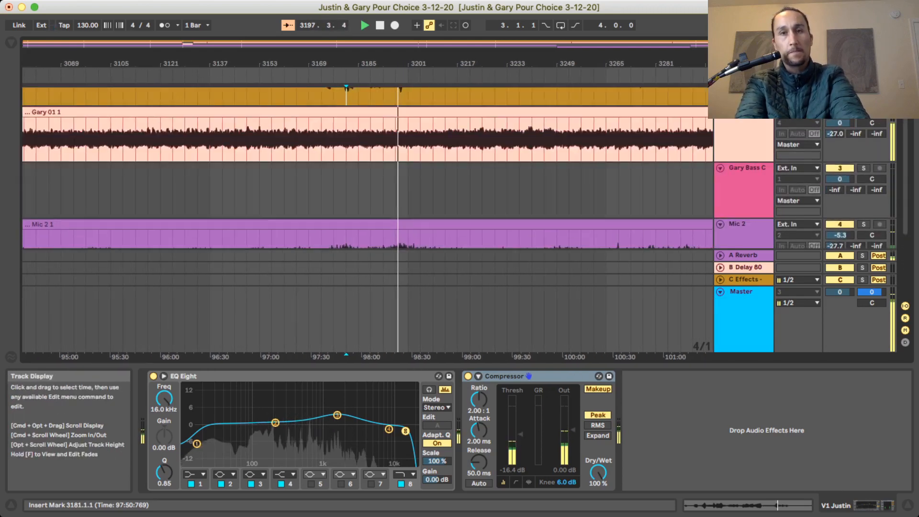
{"action": "left_click", "coordinate": [434, 139]}
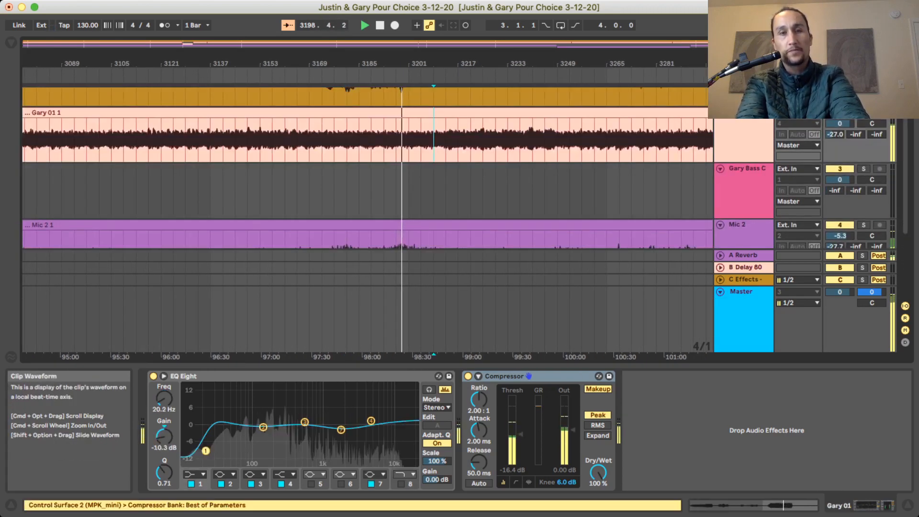
{"action": "key", "text": "space"}
{"action": "left_click", "coordinate": [421, 139]}
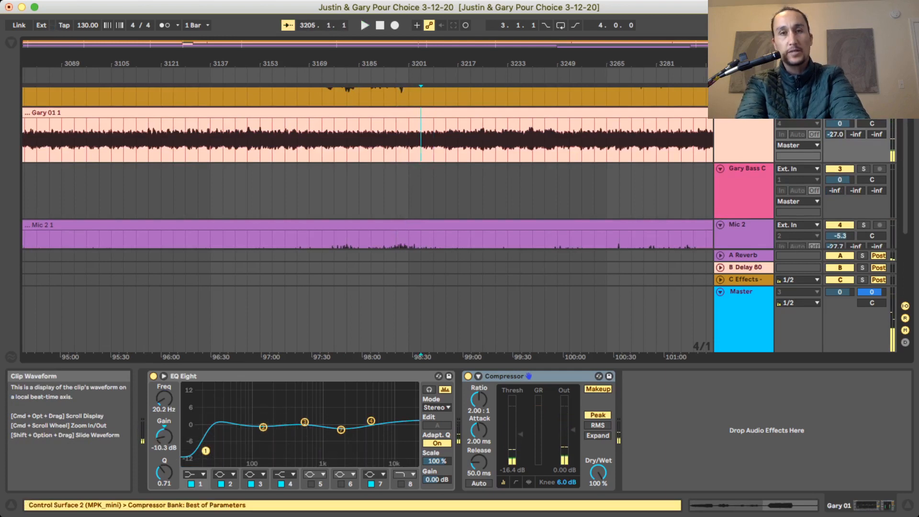
{"action": "left_click", "coordinate": [409, 139]}
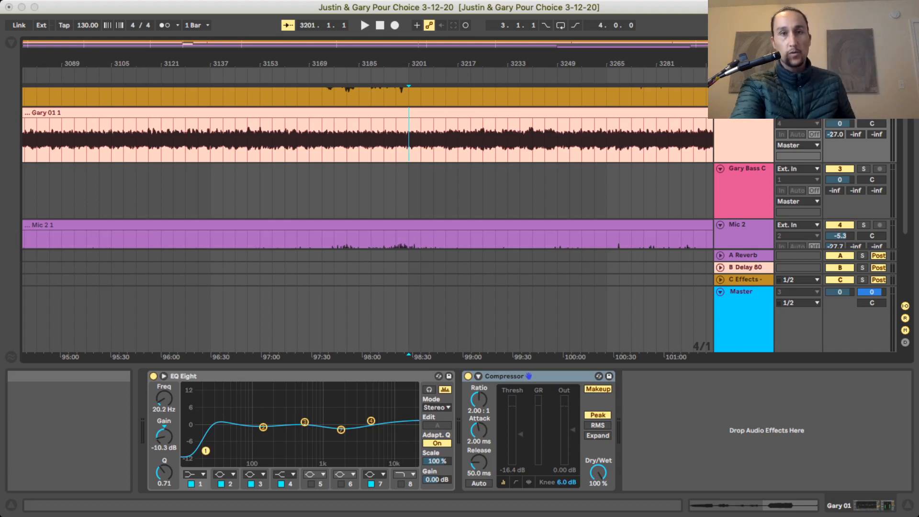
{"action": "left_click", "coordinate": [434, 192]}
{"action": "scroll", "coordinate": [364, 192], "scroll_direction": "up", "scroll_amount": 3}
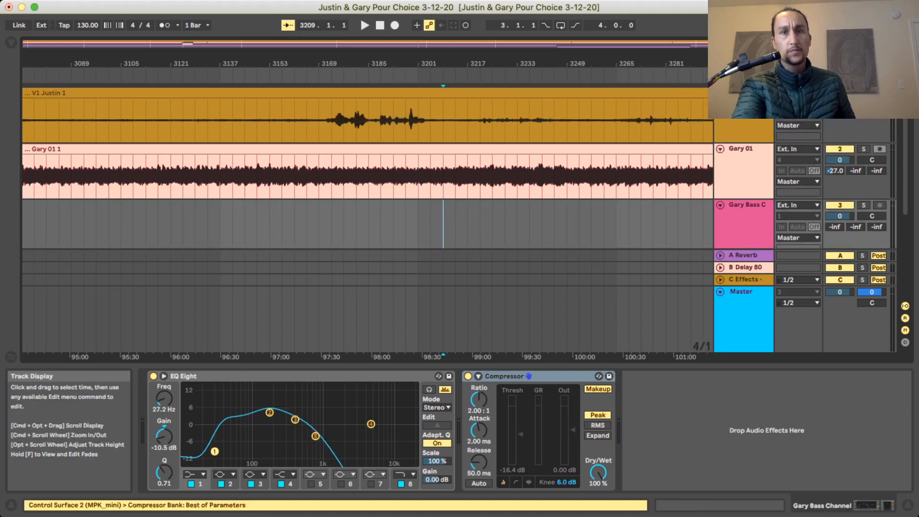
{"action": "left_click", "coordinate": [386, 115]}
{"action": "scroll", "coordinate": [386, 115], "scroll_direction": "right", "scroll_amount": 4}
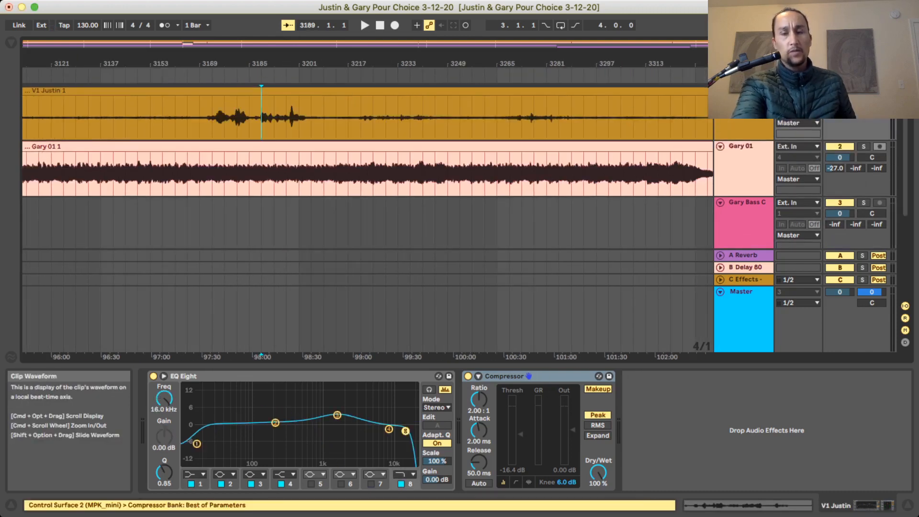
Review the song locators in the second half of the arrangement and play the last song from bar 2985.
{"action": "key", "text": "minus"}
{"action": "key", "text": "minus"}
{"action": "key", "text": "minus"}
{"action": "key", "text": "minus"}
{"action": "key", "text": "minus"}
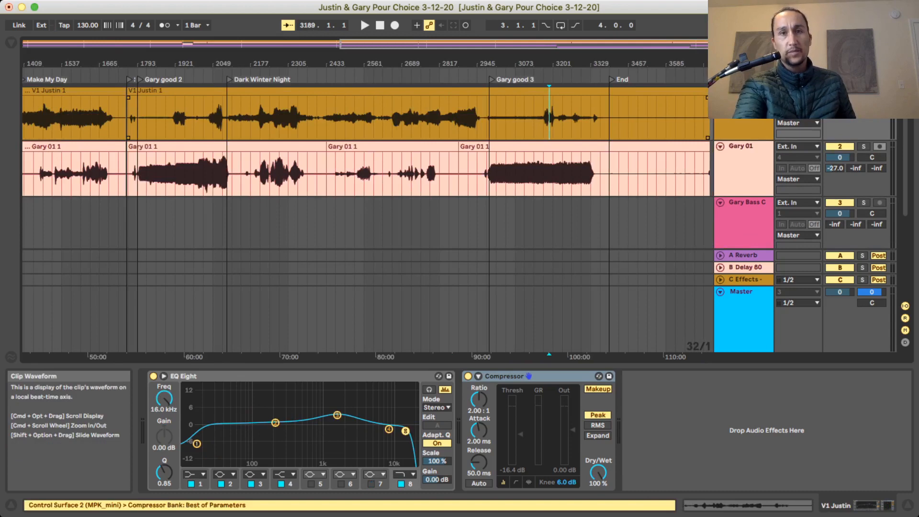
{"action": "key", "text": "plus"}
{"action": "key", "text": "plus"}
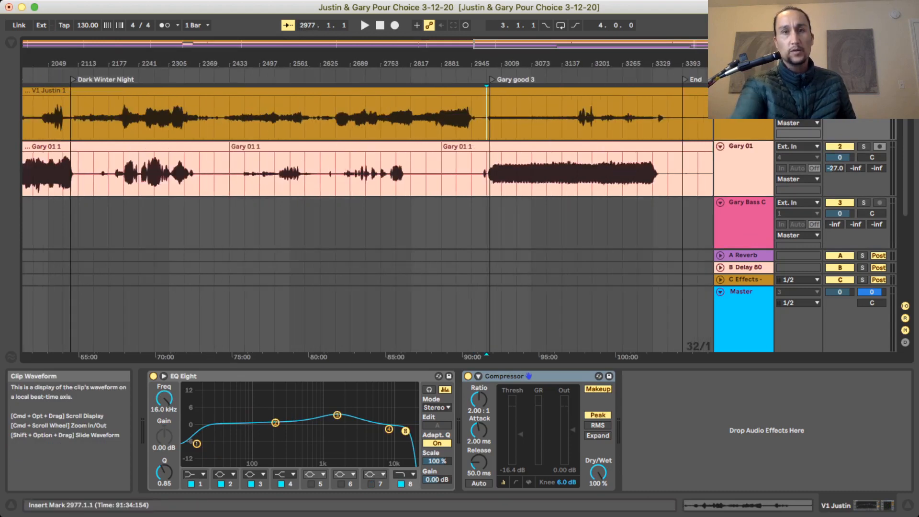
{"action": "key", "text": "space"}
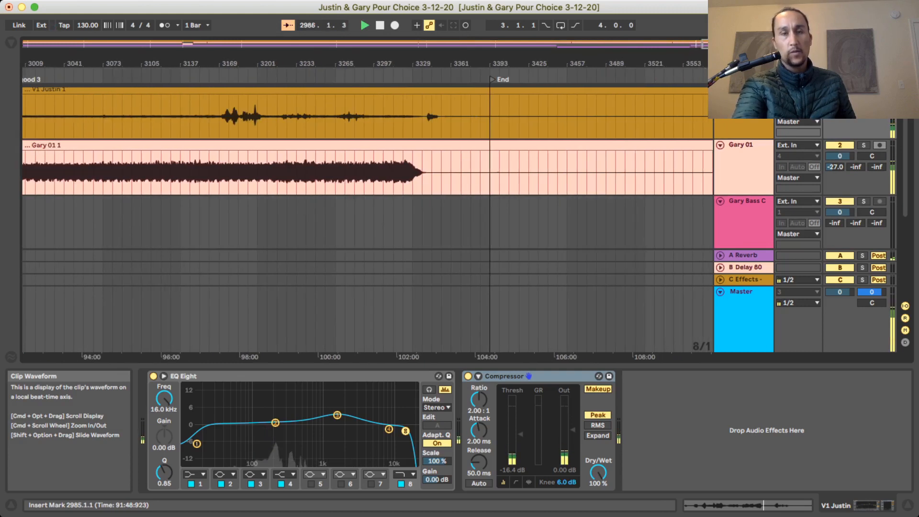
Play the song's ending from bar 3321 and move the "End" locator to about bar 3339, where track 2 fades out.
{"action": "left_click", "coordinate": [409, 115]}
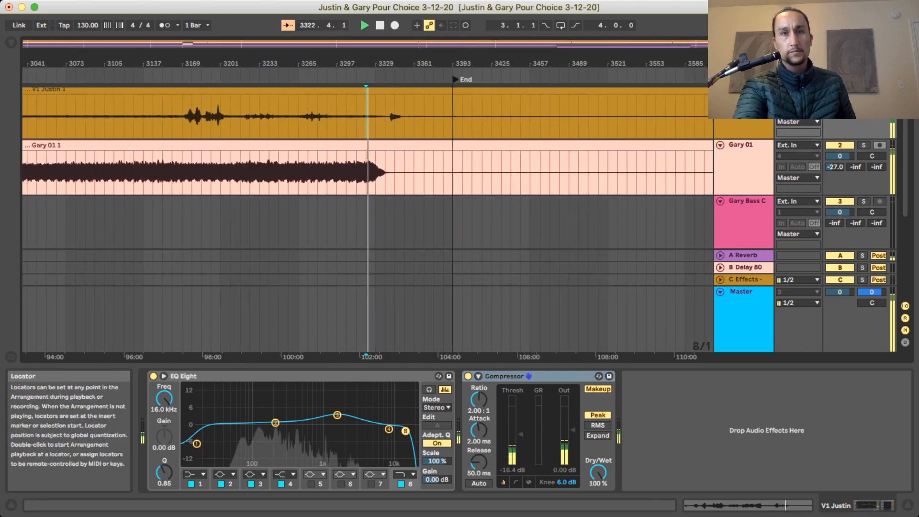
{"action": "left_click_drag", "start_coordinate": [455, 79], "coordinate": [396, 79]}
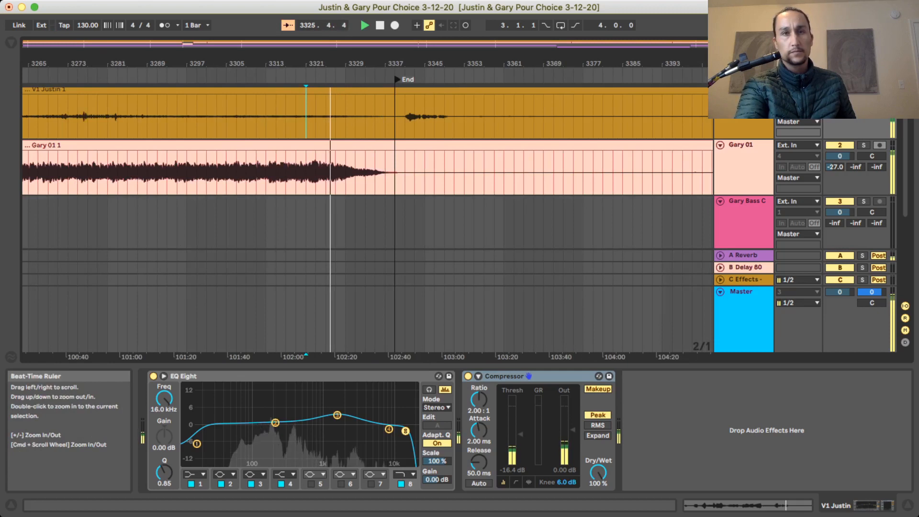
{"action": "scroll", "coordinate": [364, 215], "scroll_direction": "down", "scroll_amount": 5}
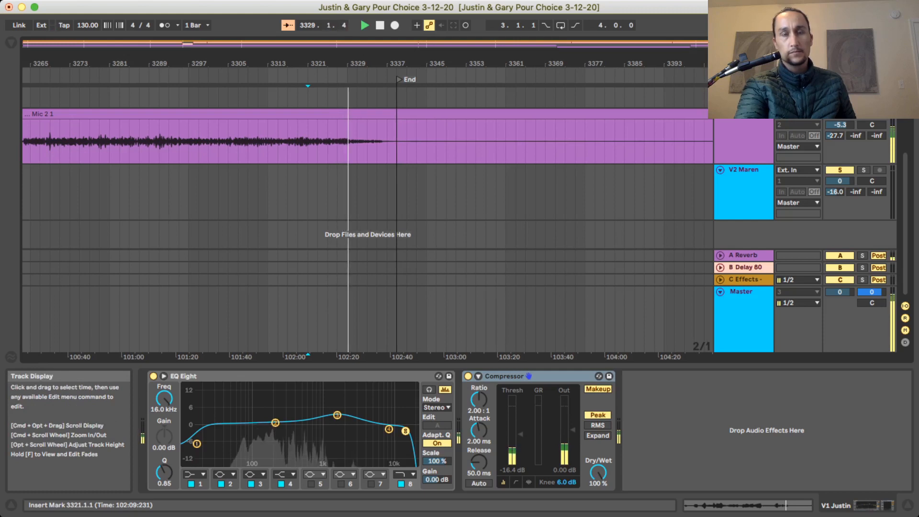
{"action": "scroll", "coordinate": [364, 216], "scroll_direction": "up", "scroll_amount": 5}
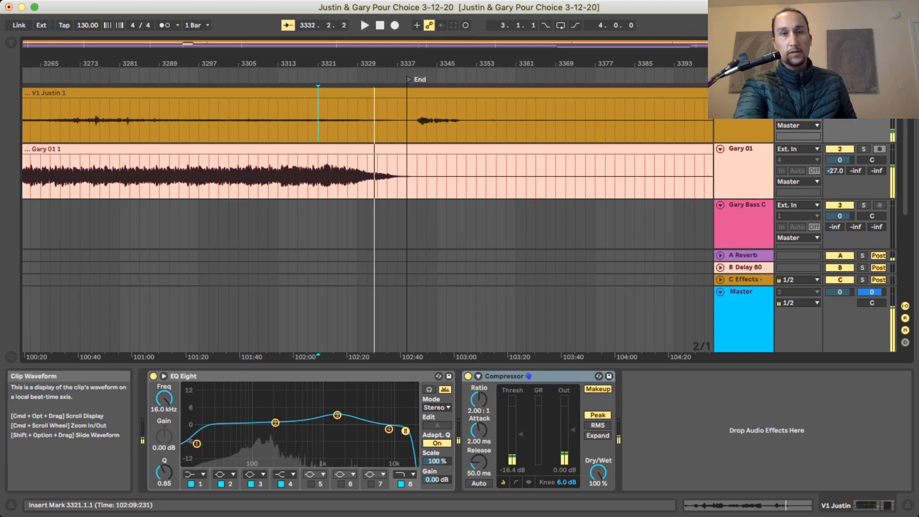
Add four breakpoints to the Master track's volume automation around the "End" locator and lower the middle two to -inf dB.
{"action": "scroll", "coordinate": [364, 215], "scroll_direction": "down", "scroll_amount": 5}
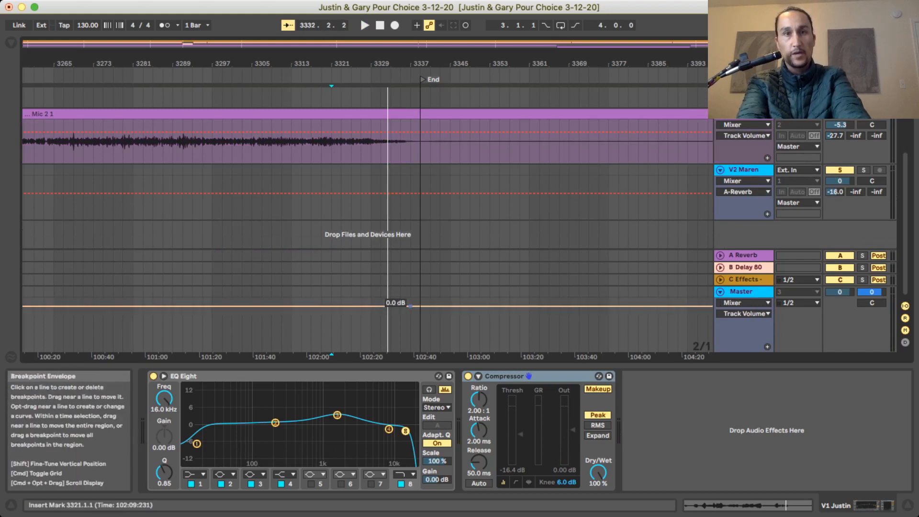
{"action": "left_click", "coordinate": [404, 305]}
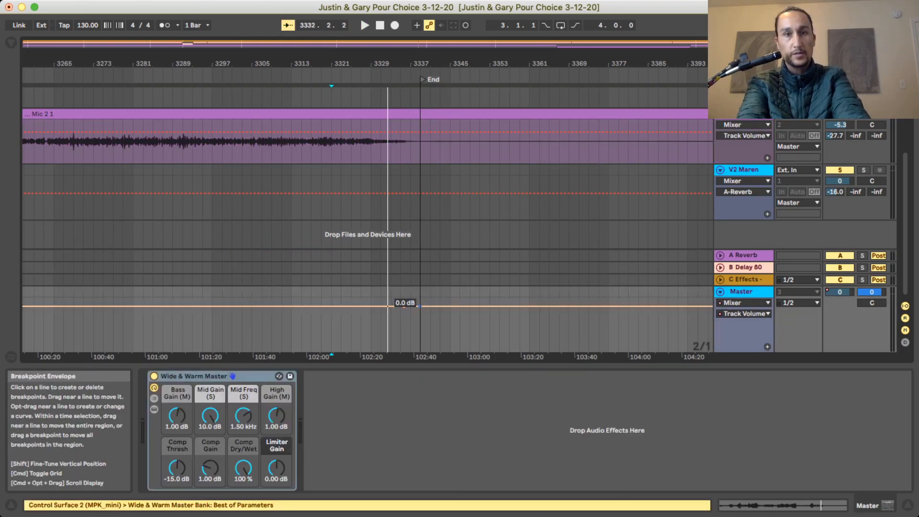
{"action": "left_click", "coordinate": [419, 305]}
{"action": "left_click", "coordinate": [440, 306]}
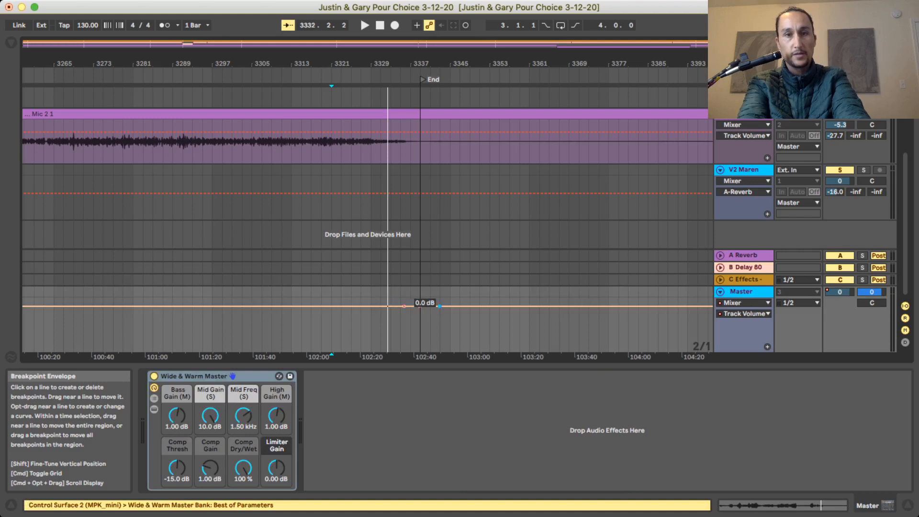
{"action": "left_click", "coordinate": [459, 305]}
{"action": "left_click_drag", "start_coordinate": [418, 306], "coordinate": [426, 352]}
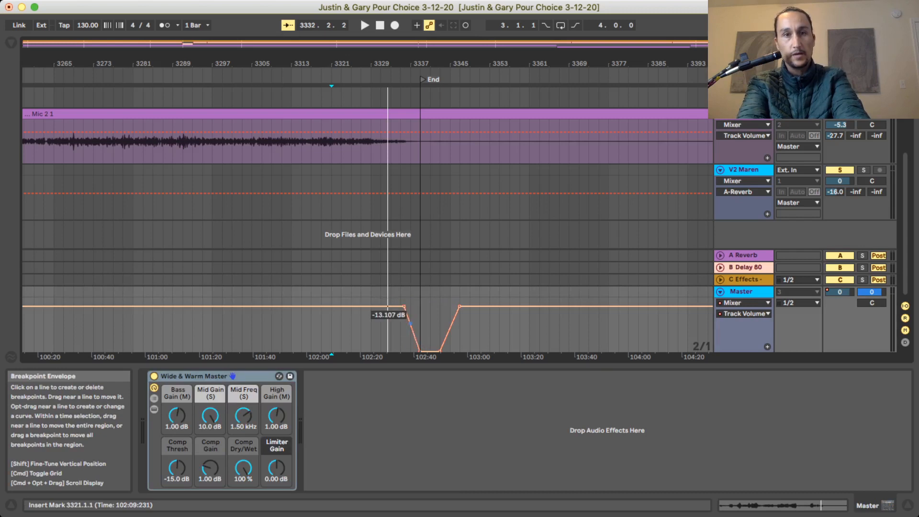
Shape the Master volume fade-out before the "End" locator into an S-curve, adding a breakpoint midway through the fade.
{"action": "key", "text": "plus"}
{"action": "key", "text": "plus"}
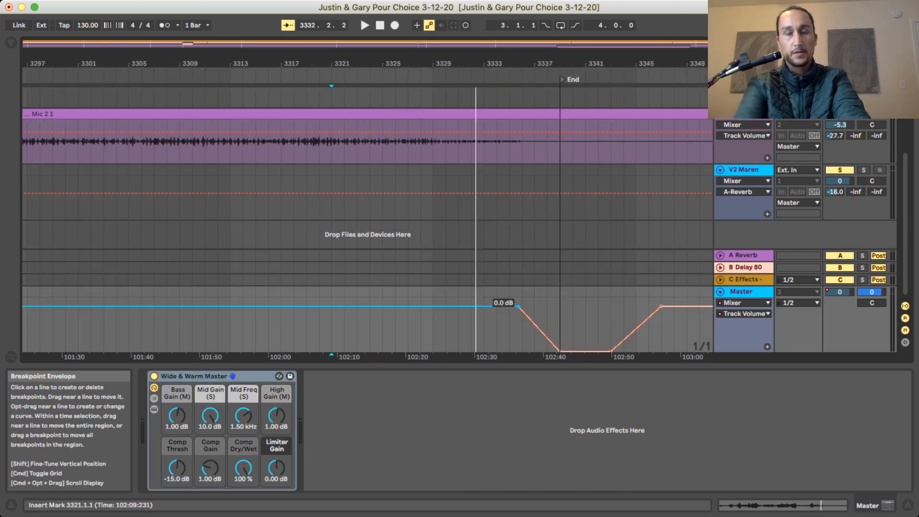
{"action": "scroll", "coordinate": [474, 330], "scroll_direction": "right", "scroll_amount": 3}
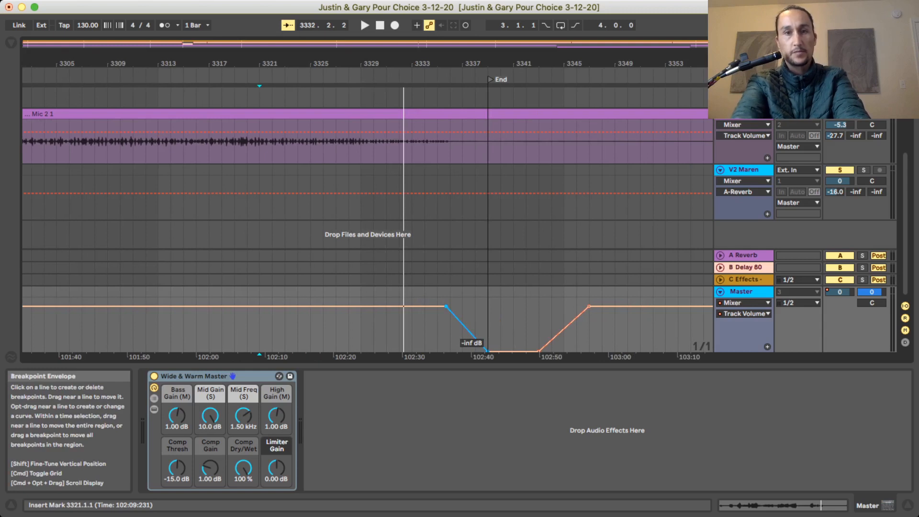
{"action": "key", "text": "plus"}
{"action": "scroll", "coordinate": [478, 335], "scroll_direction": "right", "scroll_amount": 6}
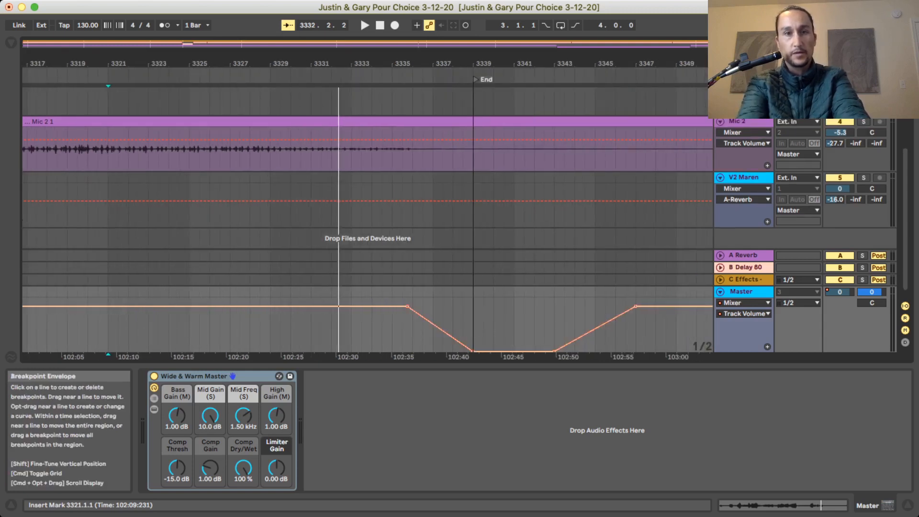
{"action": "scroll", "coordinate": [455, 335], "scroll_direction": "right", "scroll_amount": 1}
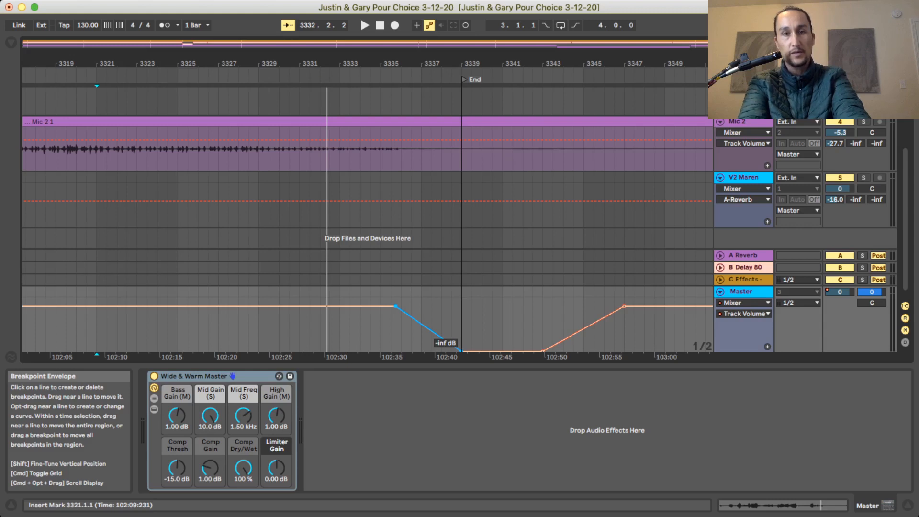
{"action": "mouse_move", "coordinate": [432, 330]}
{"action": "left_mouse_down"}
{"action": "mouse_move", "coordinate": [433, 311]}
{"action": "mouse_move", "coordinate": [432, 344]}
{"action": "mouse_move", "coordinate": [432, 314]}
{"action": "left_mouse_up"}
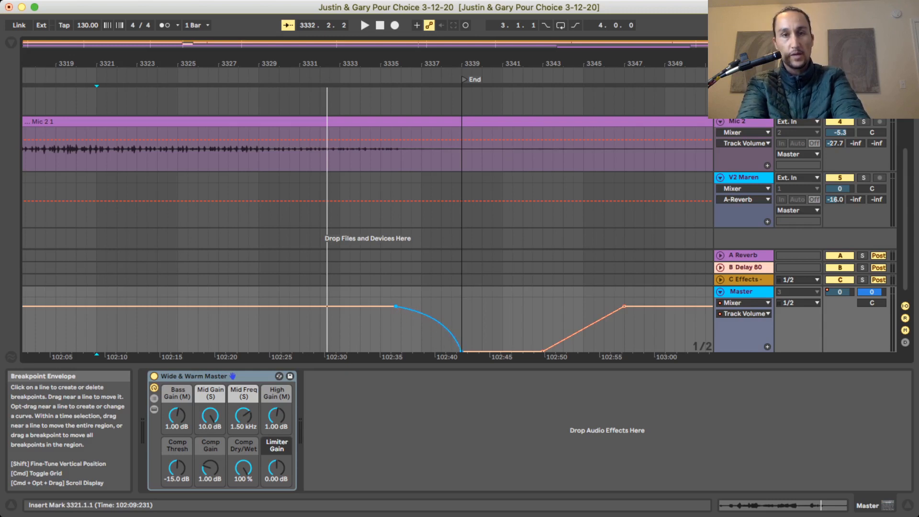
{"action": "left_click", "coordinate": [440, 323]}
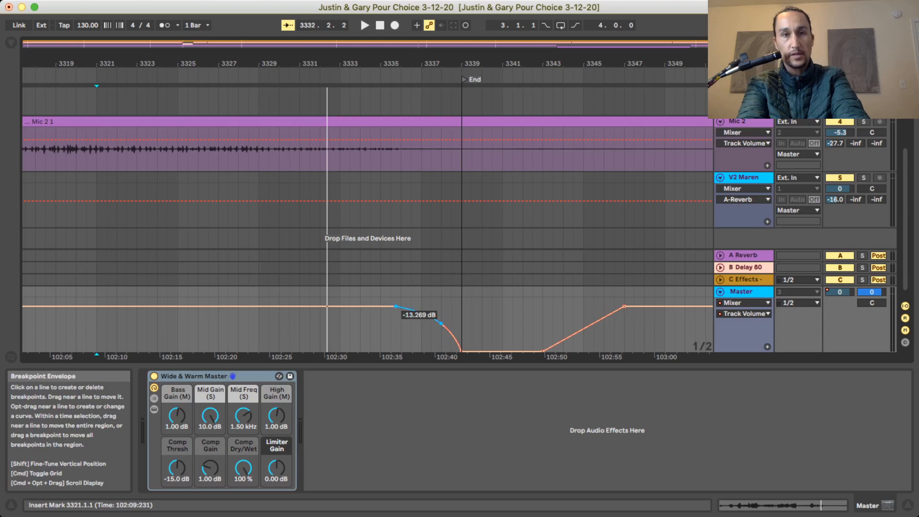
{"action": "mouse_move", "coordinate": [421, 314]}
{"action": "left_mouse_down"}
{"action": "mouse_move", "coordinate": [421, 332]}
{"action": "mouse_move", "coordinate": [421, 314]}
{"action": "mouse_move", "coordinate": [451, 349]}
{"action": "mouse_move", "coordinate": [431, 324]}
{"action": "left_mouse_up"}
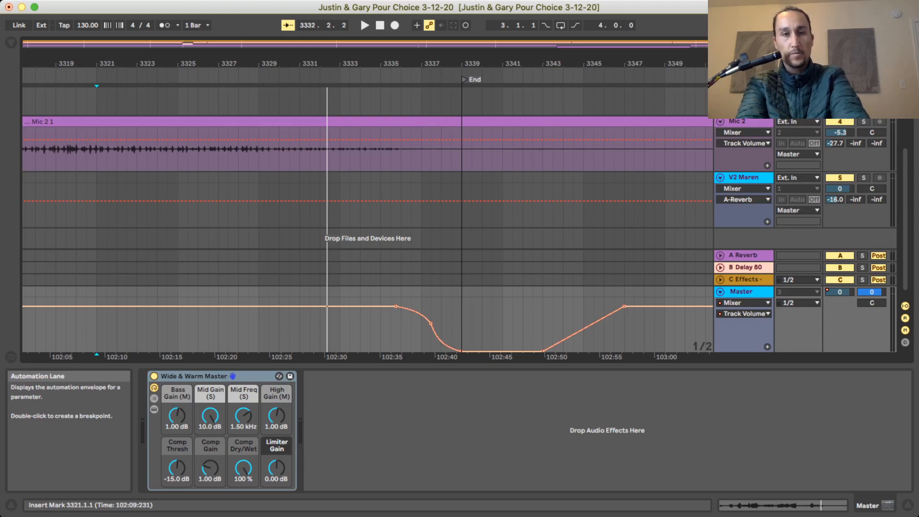
Place the insert marker at bar 3333 on the Master track and hide the automation lanes.
{"action": "scroll", "coordinate": [364, 215], "scroll_direction": "left", "scroll_amount": 5}
{"action": "scroll", "coordinate": [363, 215], "scroll_direction": "right", "scroll_amount": 1}
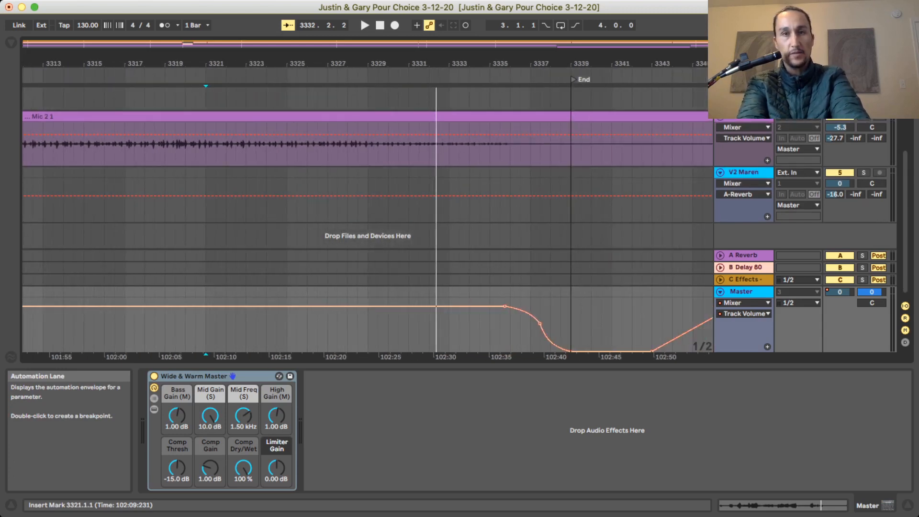
{"action": "left_click", "coordinate": [448, 326]}
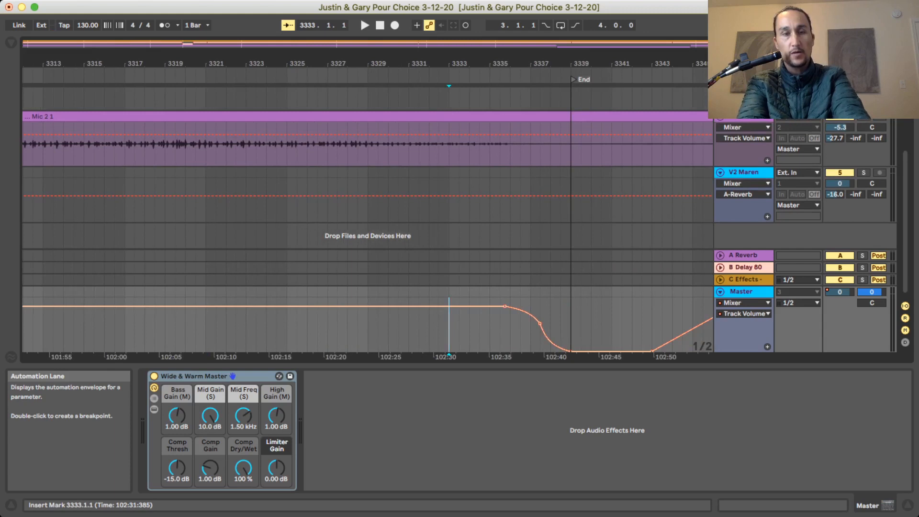
{"action": "key", "text": "a"}
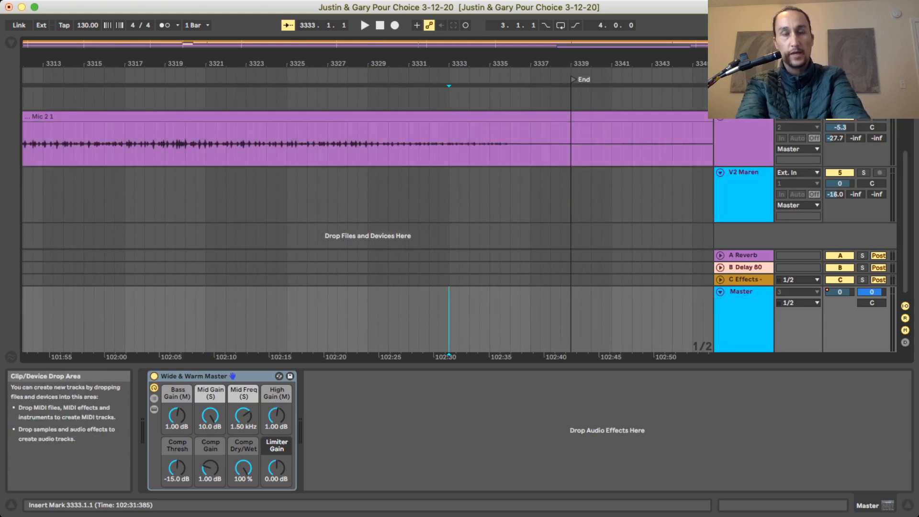
Show the whole last song up to the "End" locator and place the insert marker at its start locator, 2984.3.1.
{"action": "scroll", "coordinate": [431, 199], "scroll_direction": "left", "scroll_amount": 1}
{"action": "left_click", "coordinate": [431, 200]}
{"action": "key", "text": "minus"}
{"action": "key", "text": "minus"}
{"action": "key", "text": "minus"}
{"action": "key", "text": "minus"}
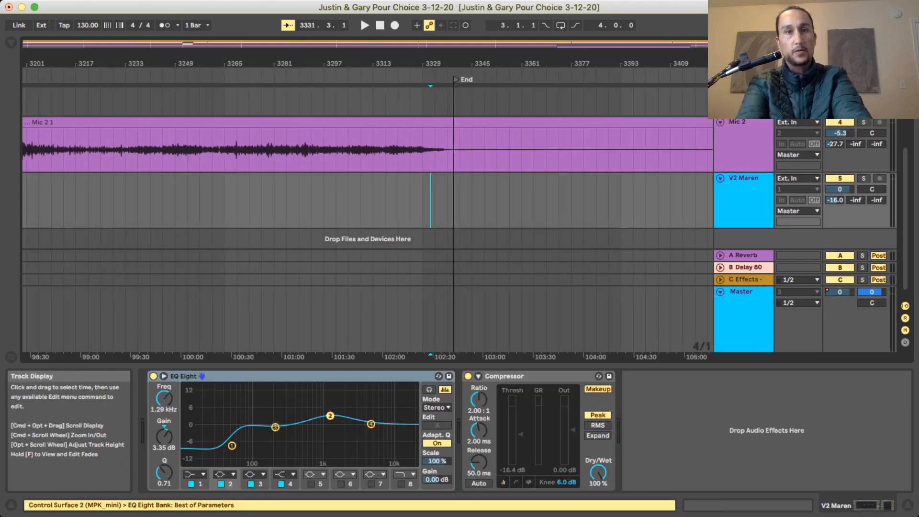
{"action": "scroll", "coordinate": [430, 200], "scroll_direction": "up", "scroll_amount": 5}
{"action": "scroll", "coordinate": [430, 200], "scroll_direction": "left", "scroll_amount": 8}
{"action": "key", "text": "minus"}
{"action": "key", "text": "minus"}
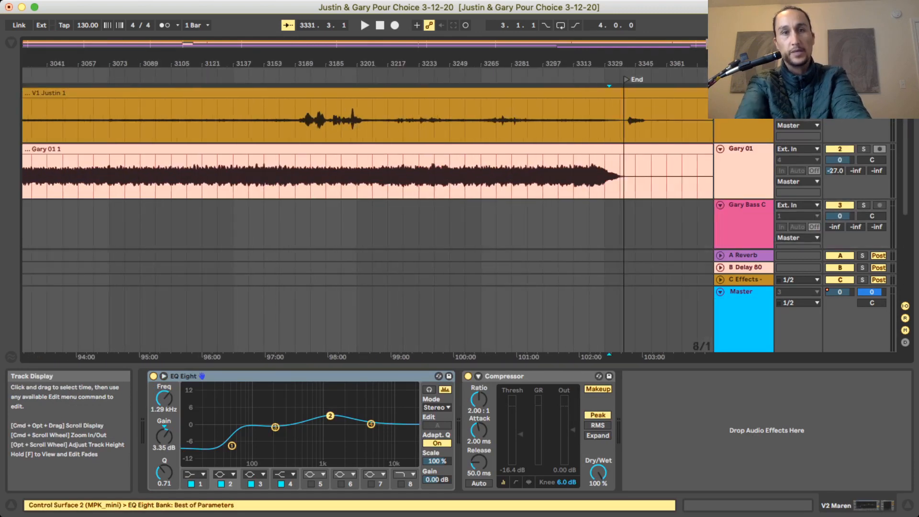
{"action": "left_click", "coordinate": [347, 121]}
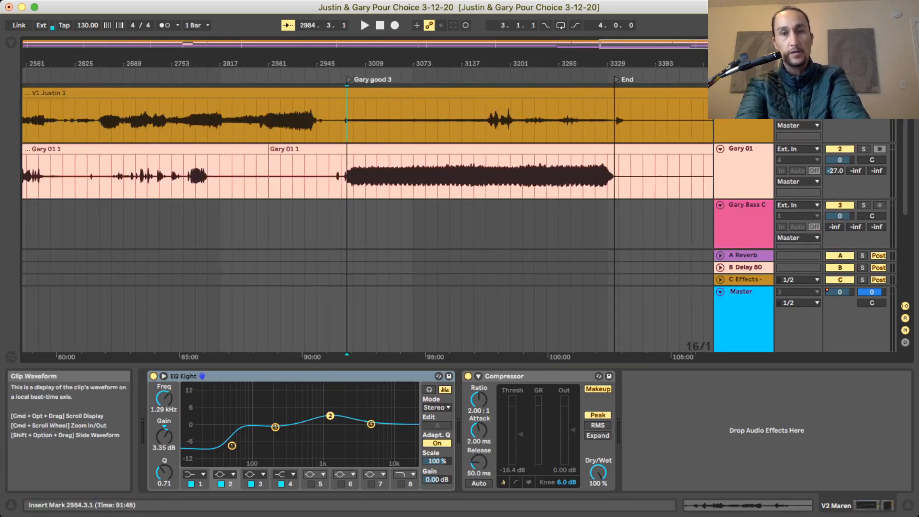
Select the Master track and look up its Wide & Warm Master preset in the browser under Audio Effect Rack, Mixing & Mastering.
{"action": "left_click", "coordinate": [474, 318]}
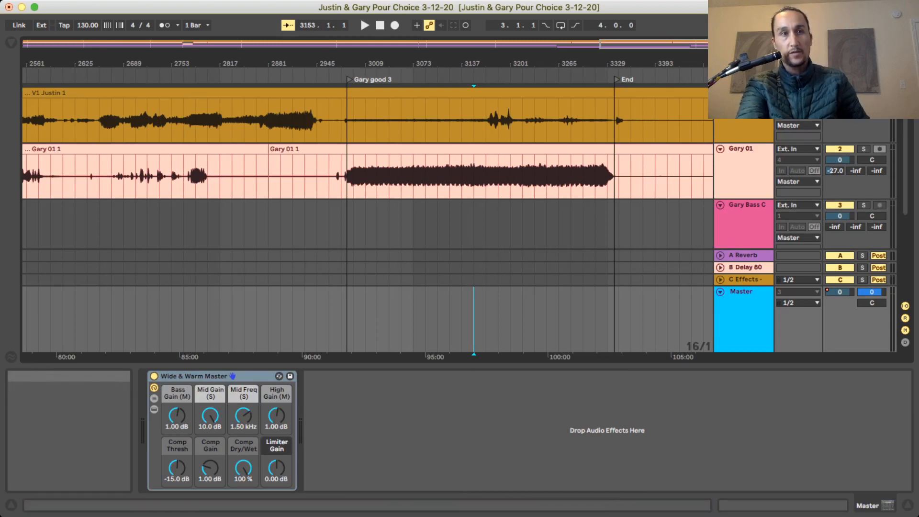
{"action": "left_click", "coordinate": [11, 43]}
{"action": "scroll", "coordinate": [150, 152], "scroll_direction": "up", "scroll_amount": 15}
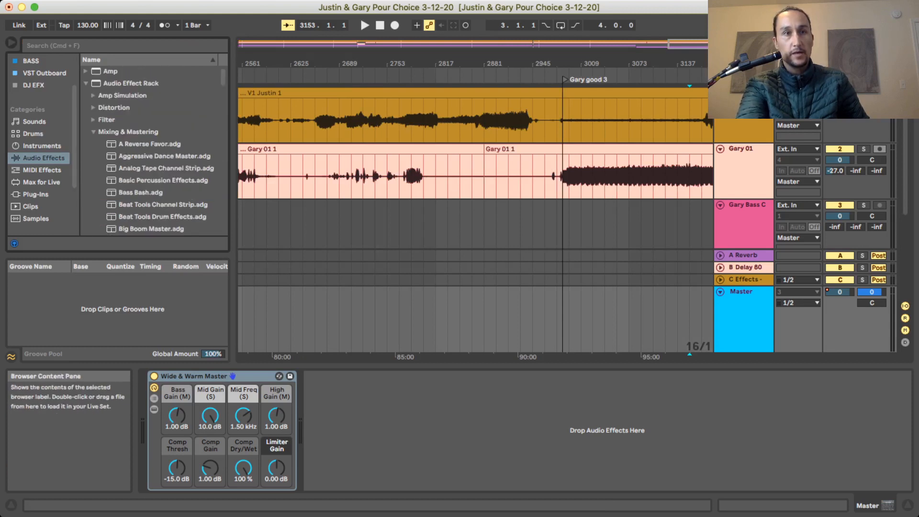
{"action": "left_click", "coordinate": [86, 84]}
{"action": "left_click", "coordinate": [85, 83]}
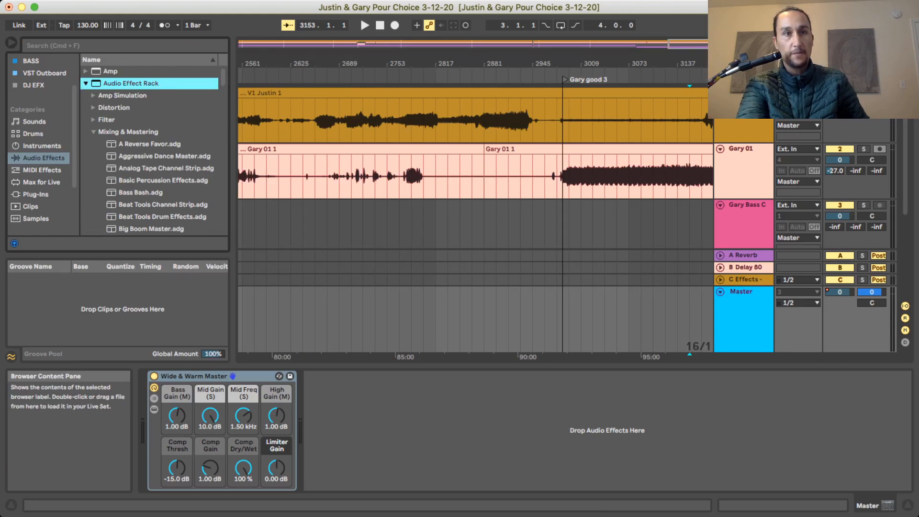
{"action": "left_click", "coordinate": [93, 132]}
{"action": "left_click", "coordinate": [94, 132]}
{"action": "scroll", "coordinate": [149, 148], "scroll_direction": "down", "scroll_amount": 15}
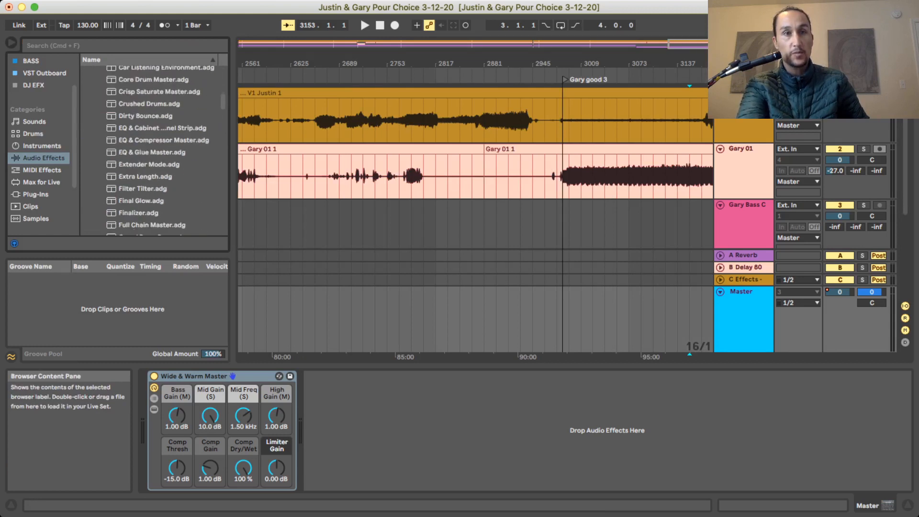
{"action": "scroll", "coordinate": [153, 148], "scroll_direction": "down", "scroll_amount": 10}
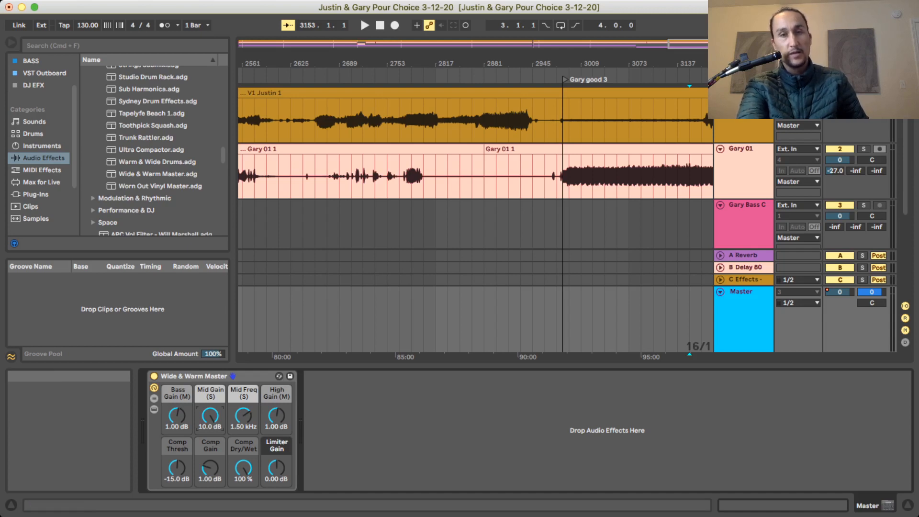
Hide the browser and select the last song across all tracks, from its start locator to the "End" locator.
{"action": "left_click", "coordinate": [484, 316]}
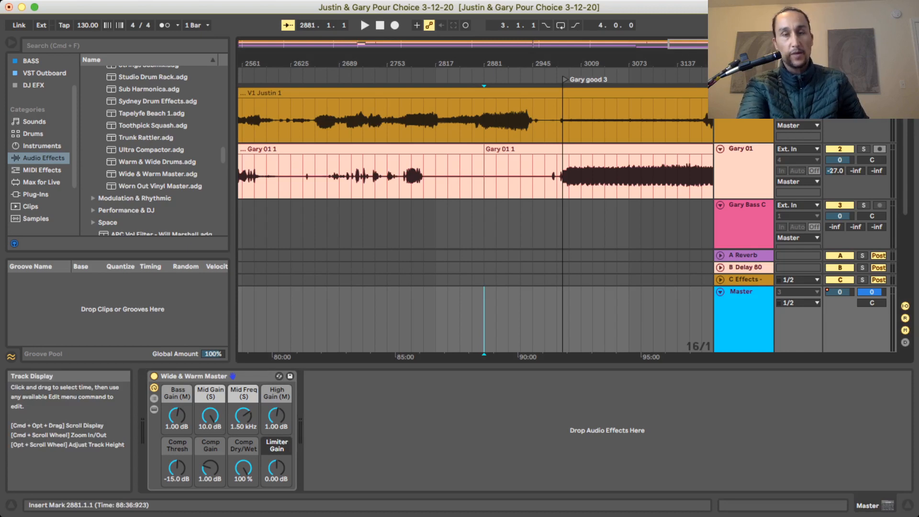
{"action": "scroll", "coordinate": [484, 306], "scroll_direction": "right", "scroll_amount": 3}
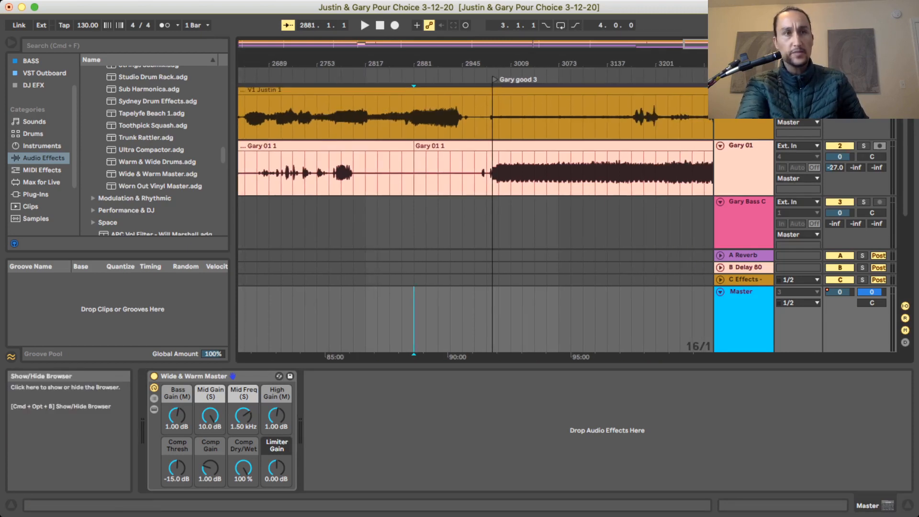
{"action": "left_click", "coordinate": [10, 43]}
{"action": "left_click", "coordinate": [276, 117]}
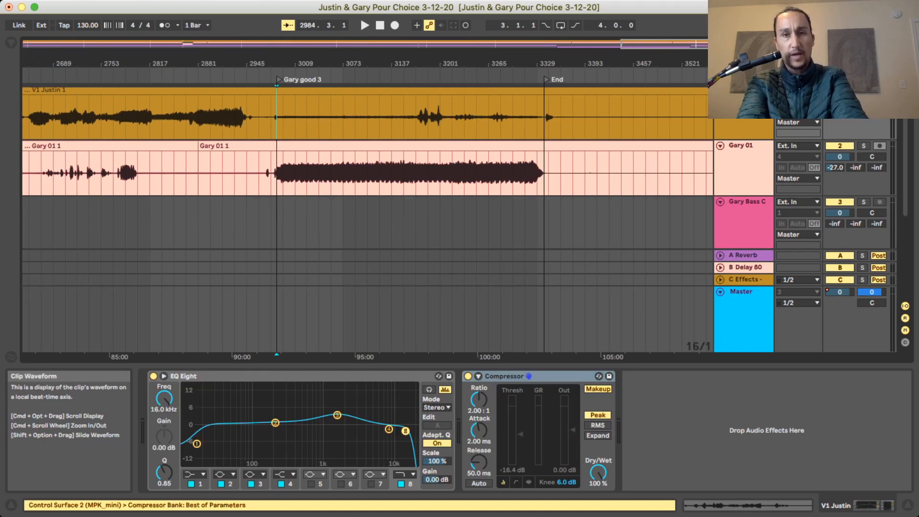
{"action": "left_click", "coordinate": [544, 320], "text": "shift"}
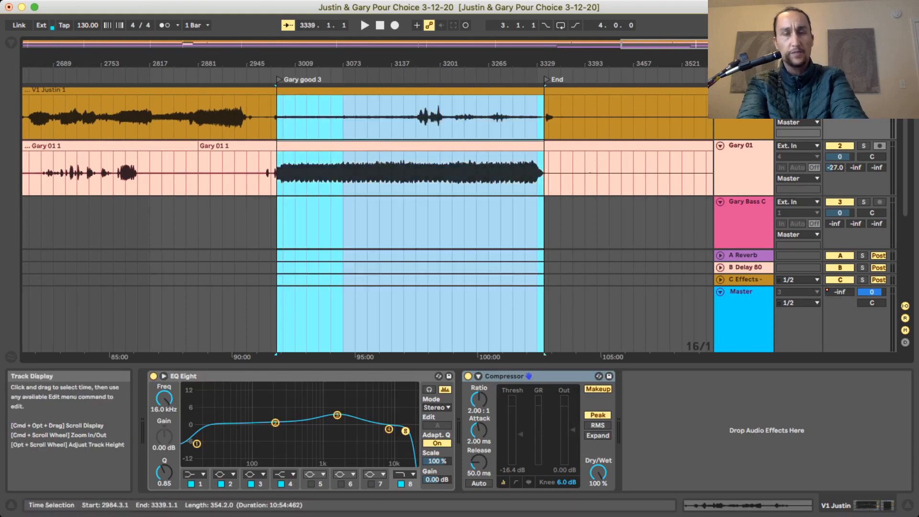
Reselect the last song across all tracks from 2984.3.1 to 3339.1.1 and open the audio export settings.
{"action": "scroll", "coordinate": [544, 167], "scroll_direction": "right", "scroll_amount": 1}
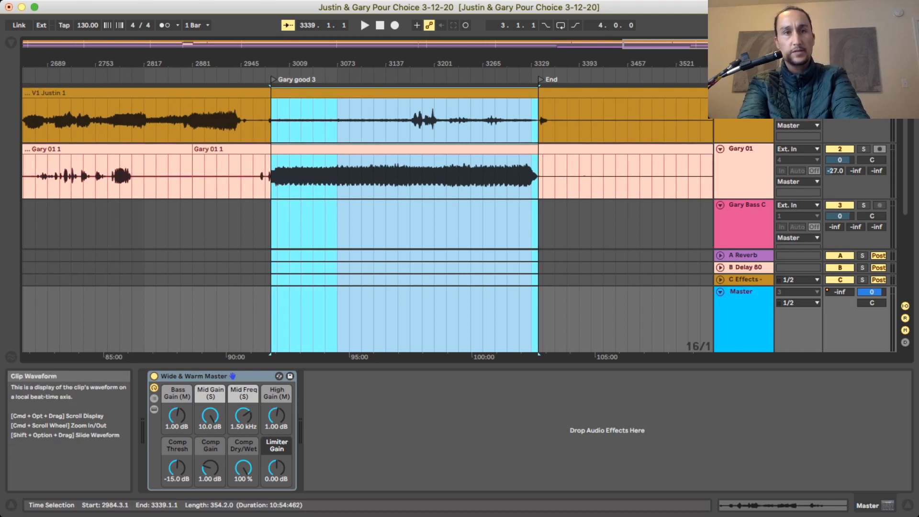
{"action": "left_click", "coordinate": [271, 121]}
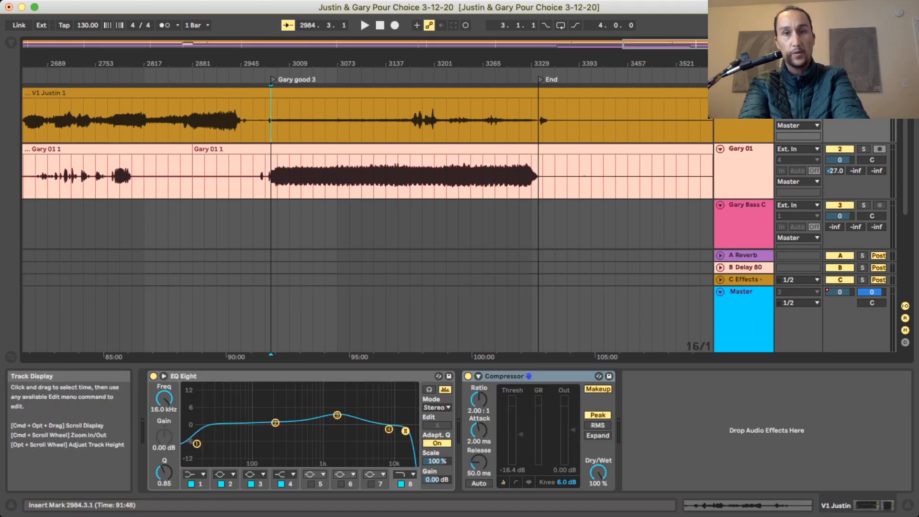
{"action": "left_click", "coordinate": [538, 316], "text": "shift"}
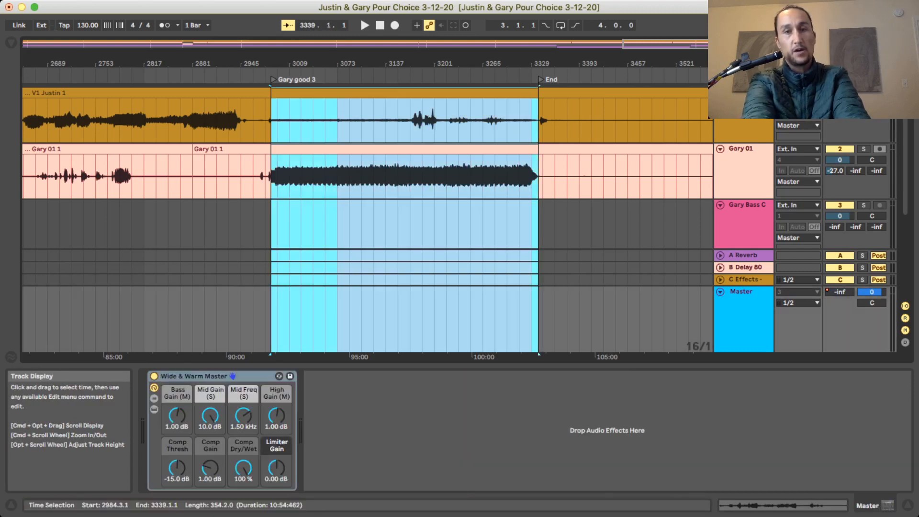
{"action": "key", "text": "shift+super+r"}
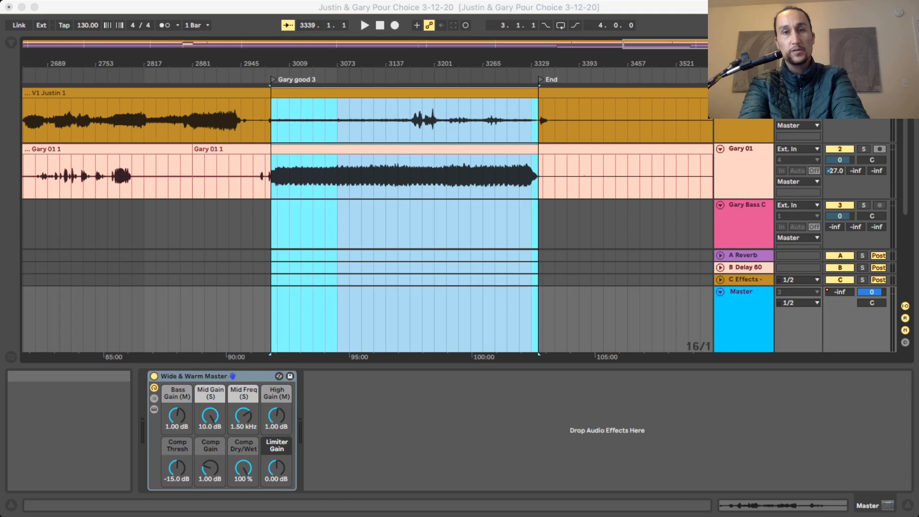